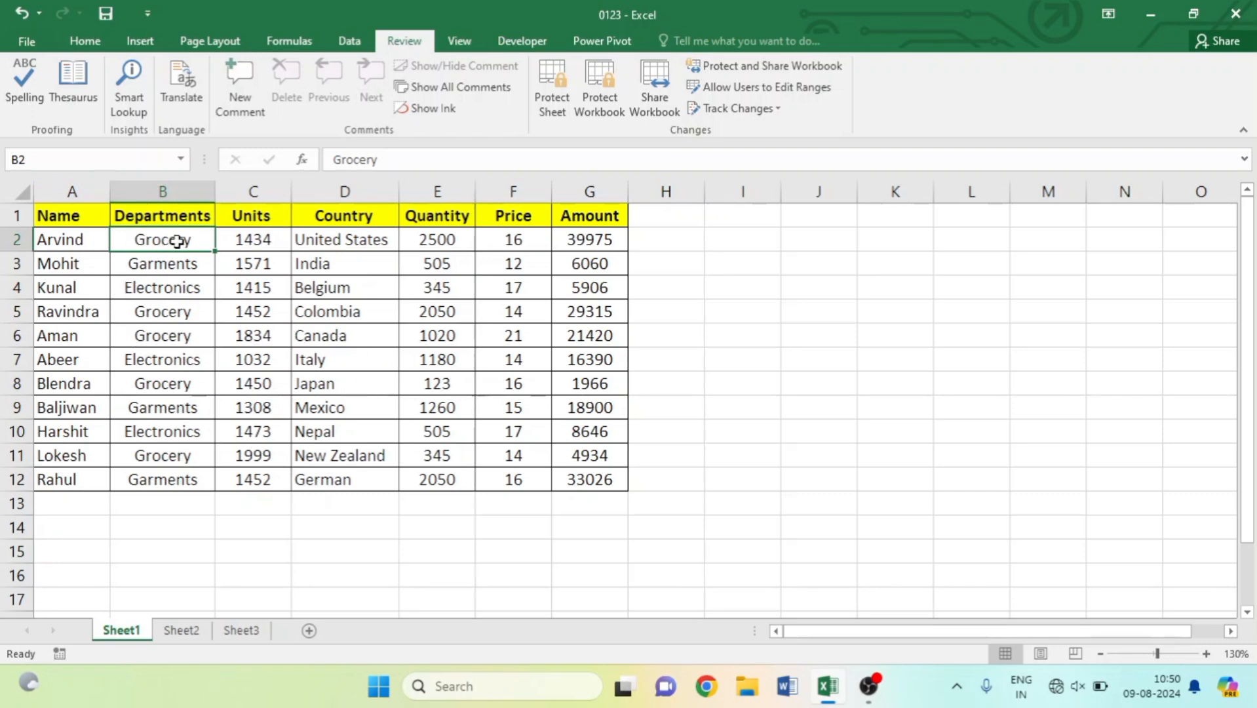
Misspell Garments as Garmannts and Electronics as Electronices in B3 and B4.
{"action": "left_click", "coordinate": [184, 265]}
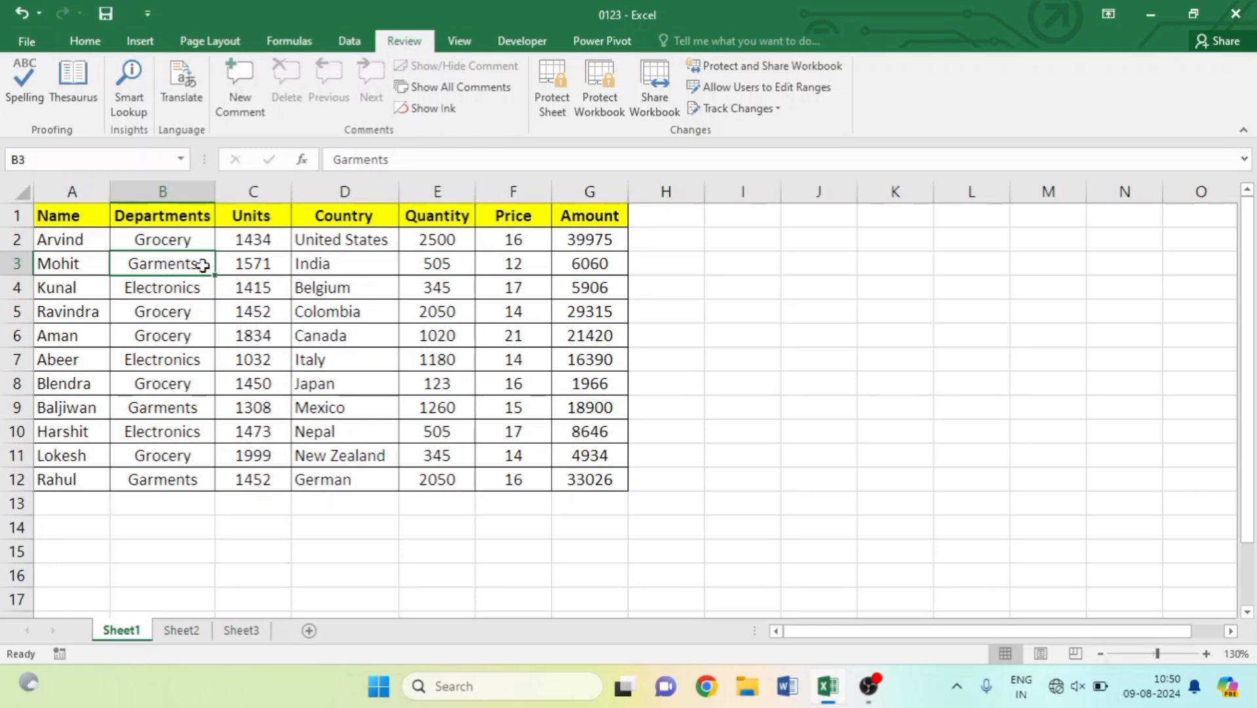
{"action": "double_click", "coordinate": [182, 264]}
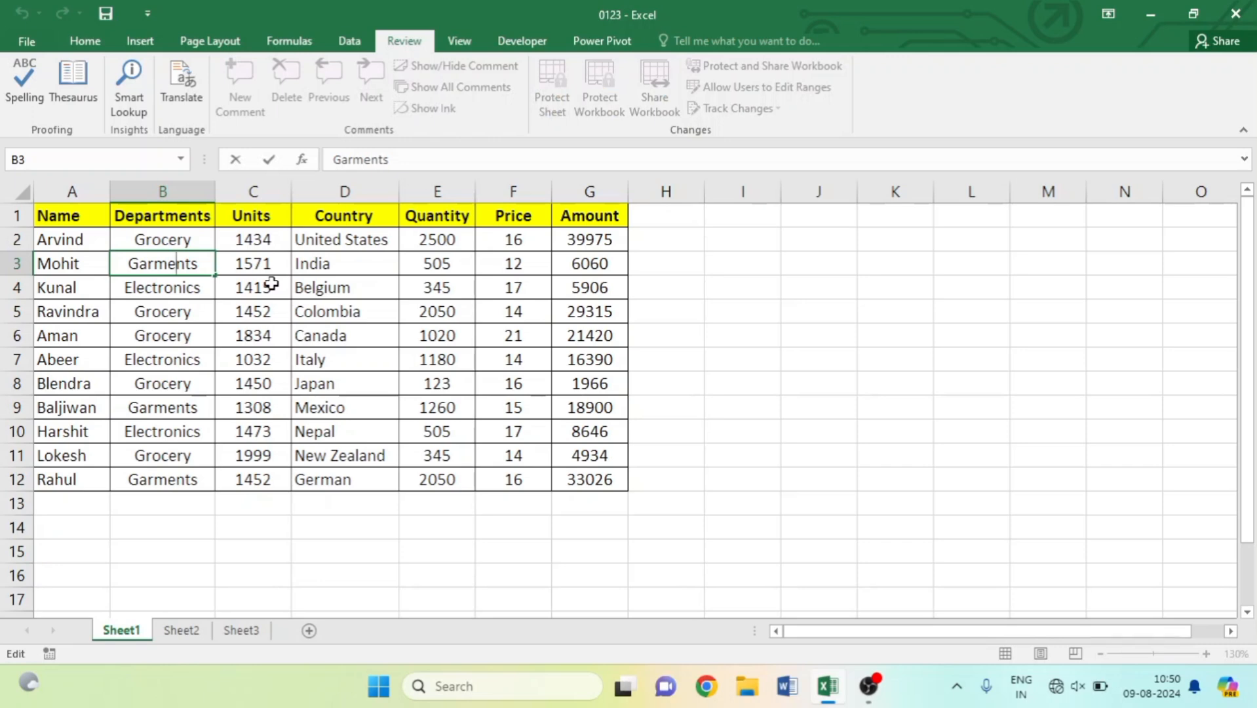
{"action": "key", "text": "BackSpace"}
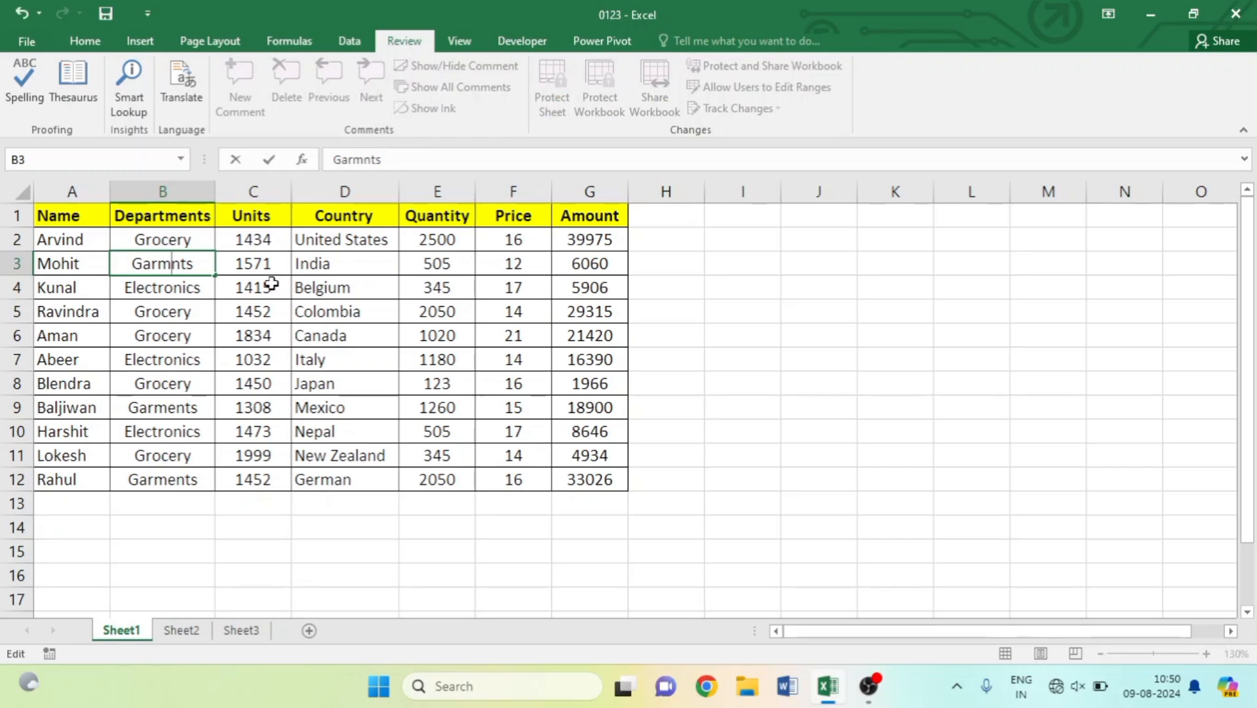
{"action": "type", "text": "an"}
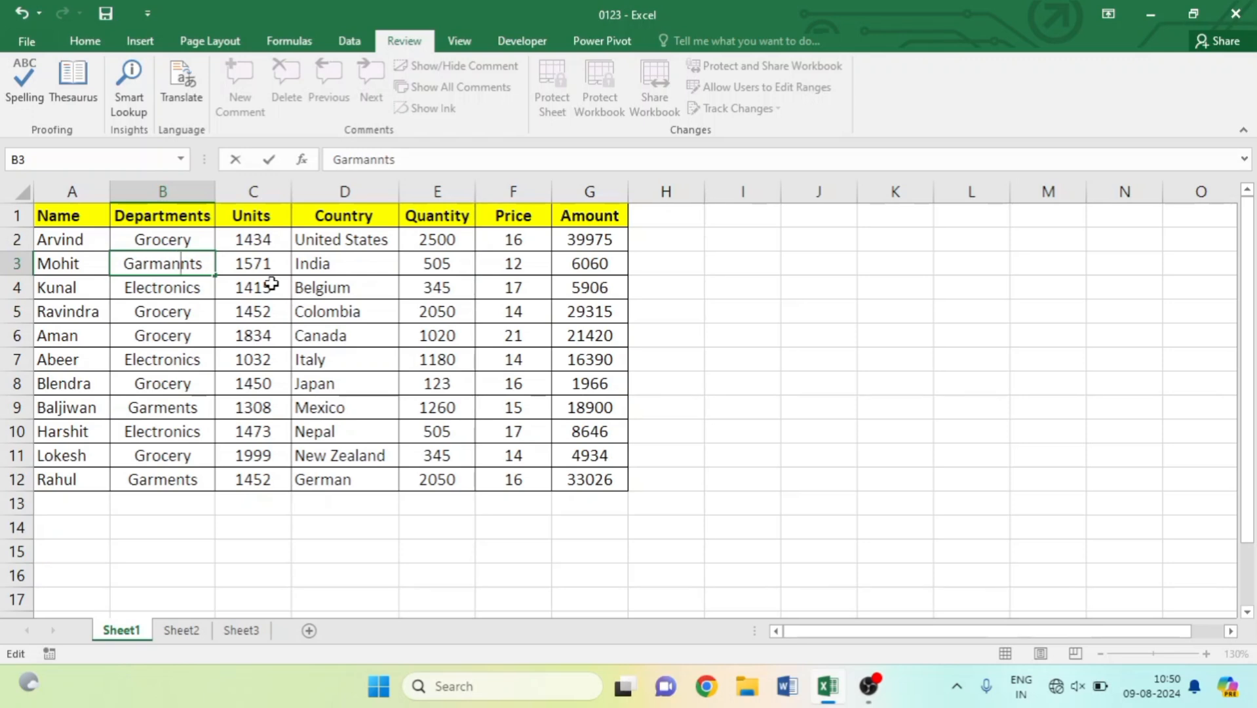
{"action": "left_click", "coordinate": [191, 291]}
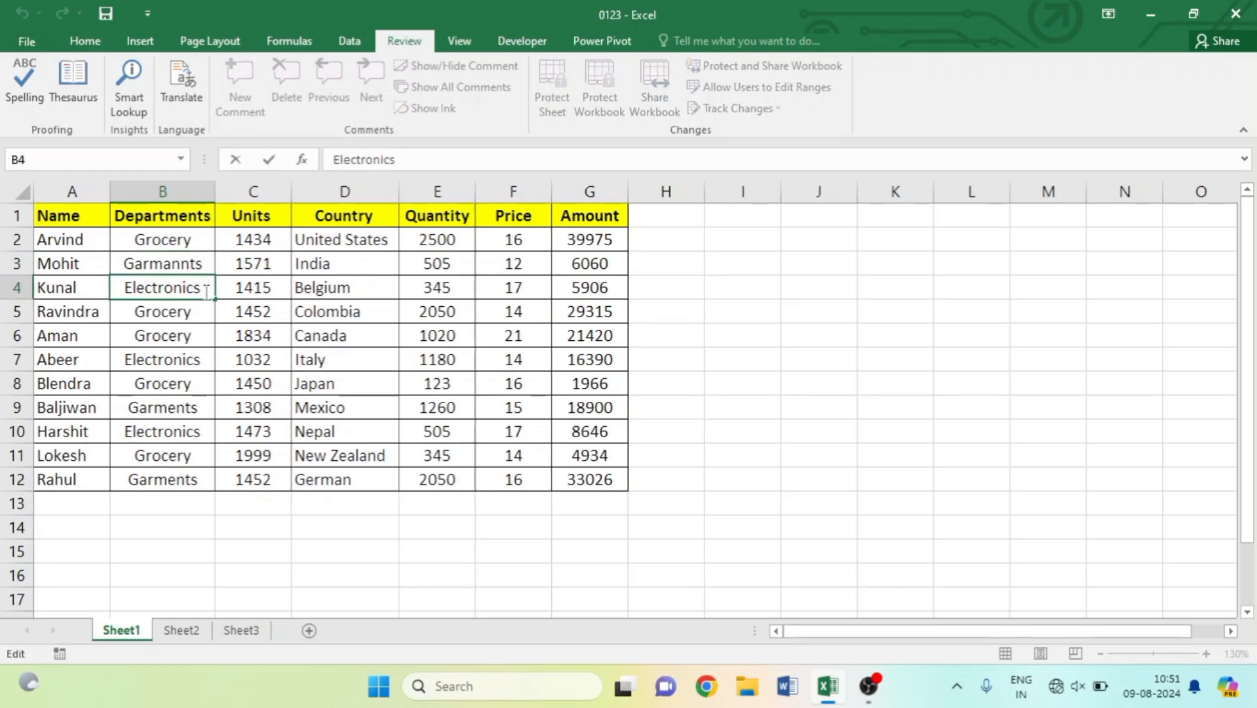
{"action": "type", "text": "e"}
{"action": "left_click", "coordinate": [344, 407]}
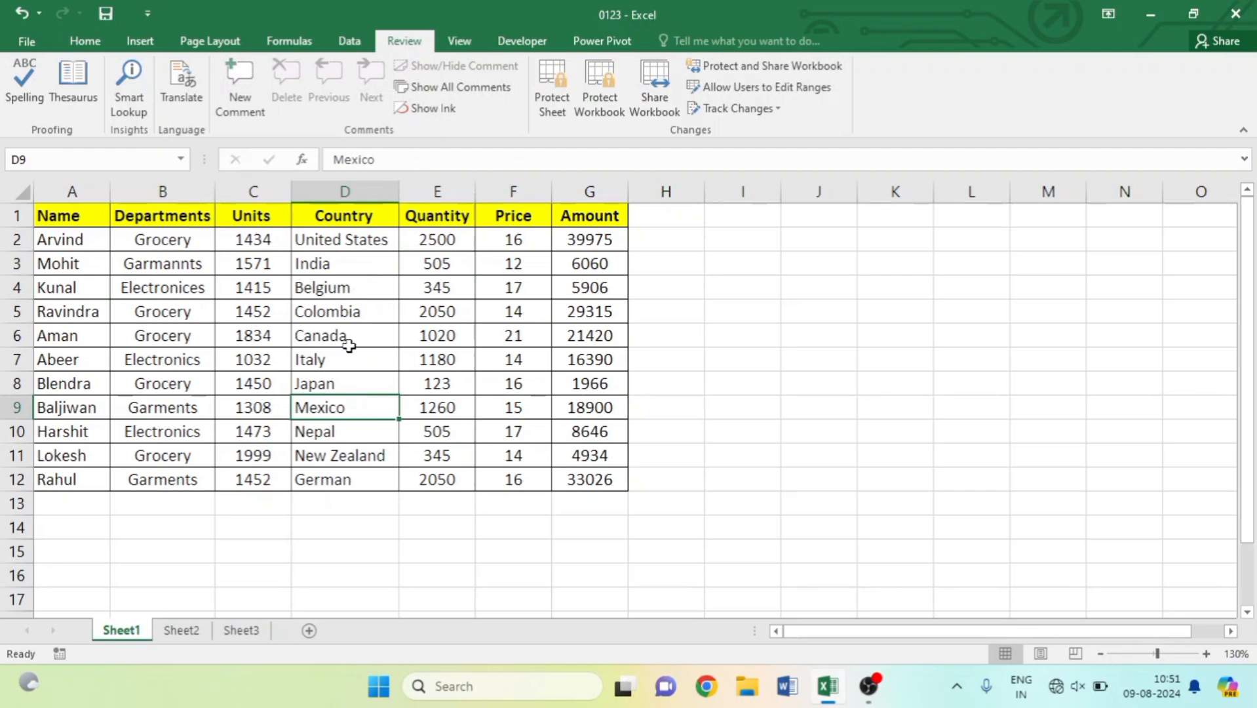
Misspell the country names as Indiaa, Itale and Nepala, then return to B1.
{"action": "left_click", "coordinate": [355, 263]}
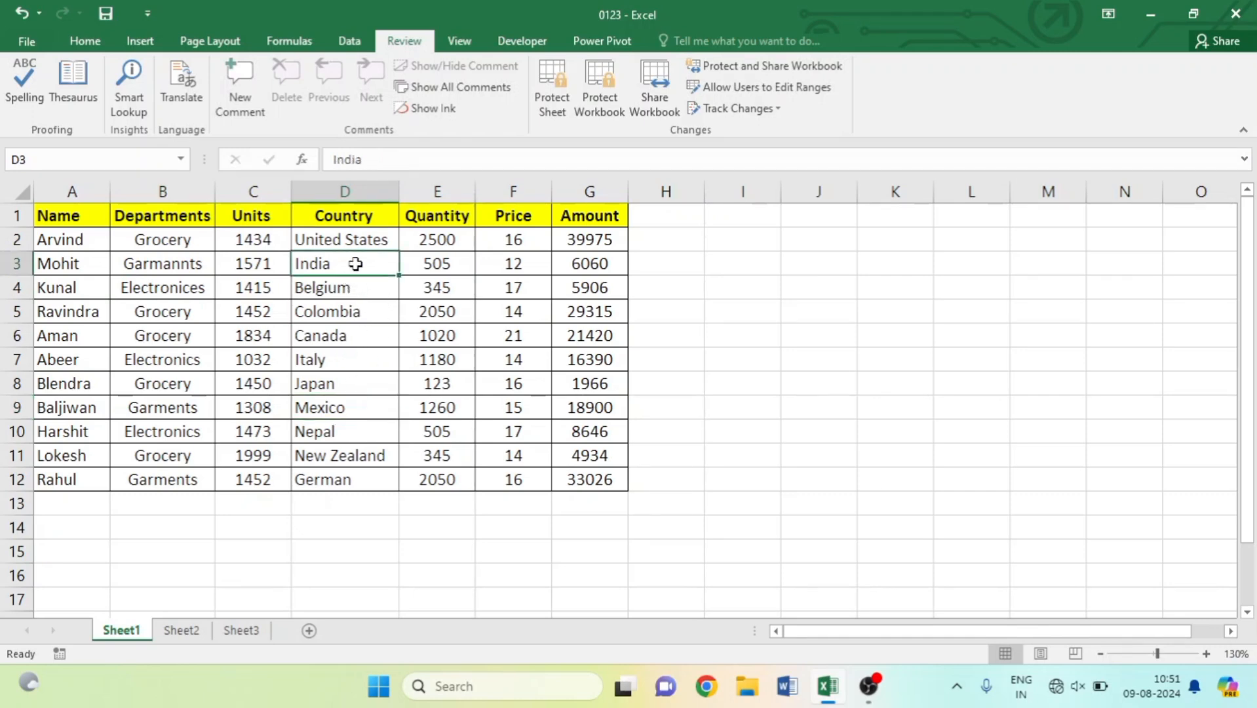
{"action": "double_click", "coordinate": [355, 263]}
{"action": "type", "text": "a"}
{"action": "left_click", "coordinate": [360, 435]}
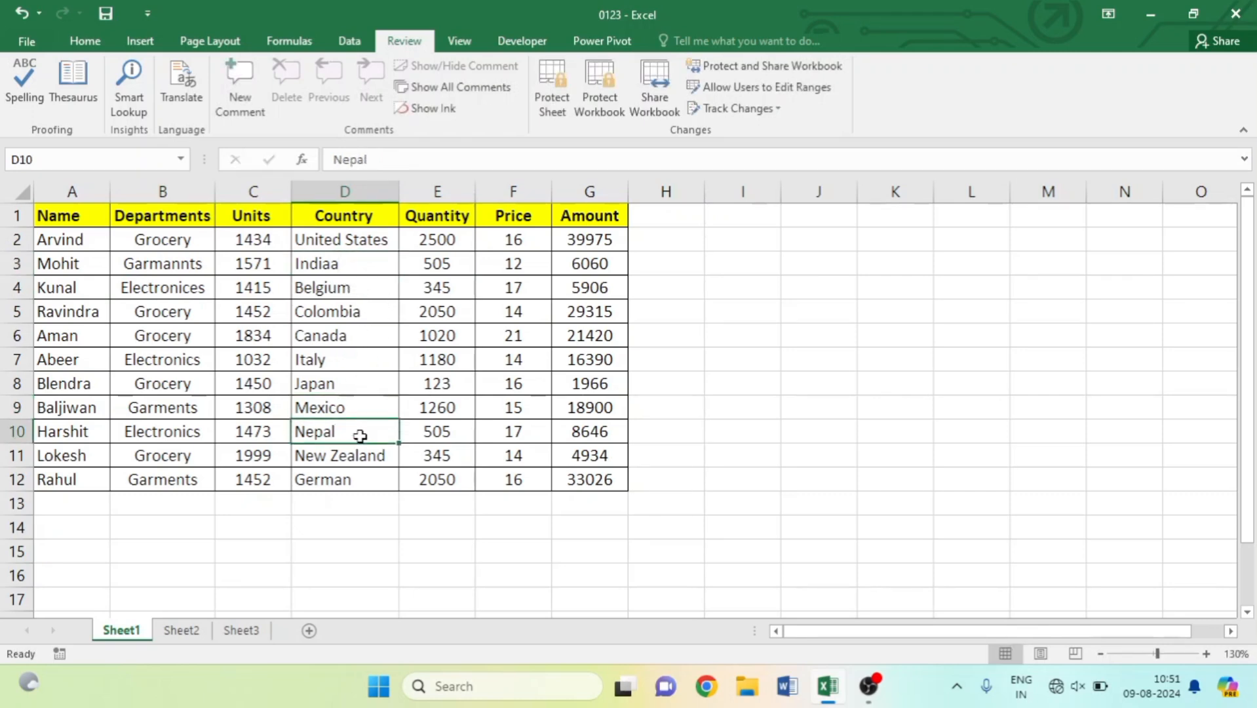
{"action": "double_click", "coordinate": [360, 435]}
{"action": "type", "text": "a"}
{"action": "key", "text": "Return"}
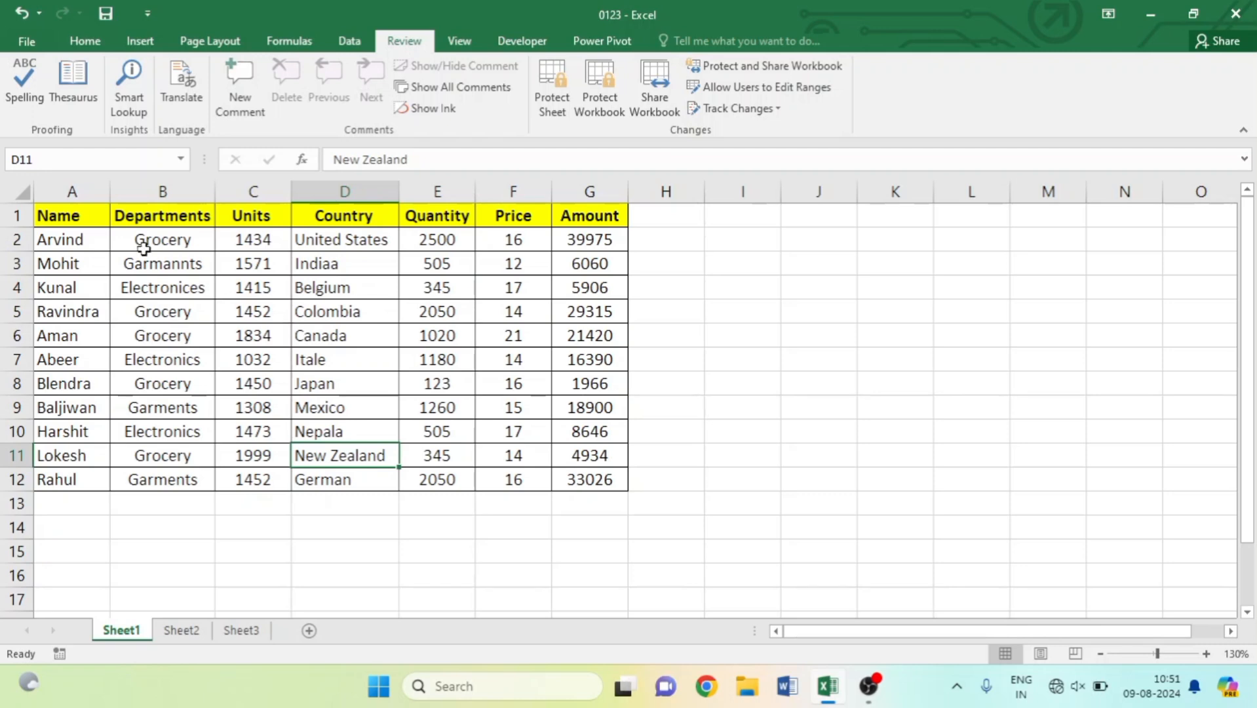
{"action": "left_click", "coordinate": [153, 215]}
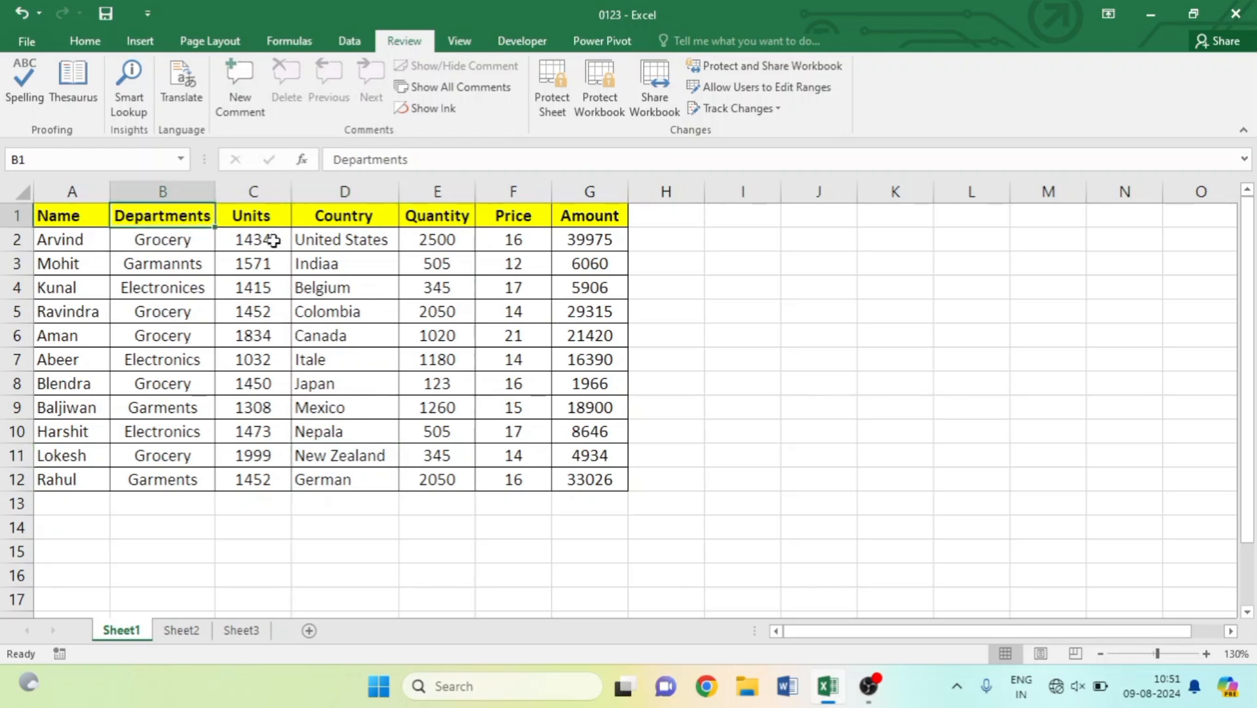
Run Review > Spelling, skip the first flagged name, and accept Garments and India as corrections.
{"action": "left_click", "coordinate": [11, 94]}
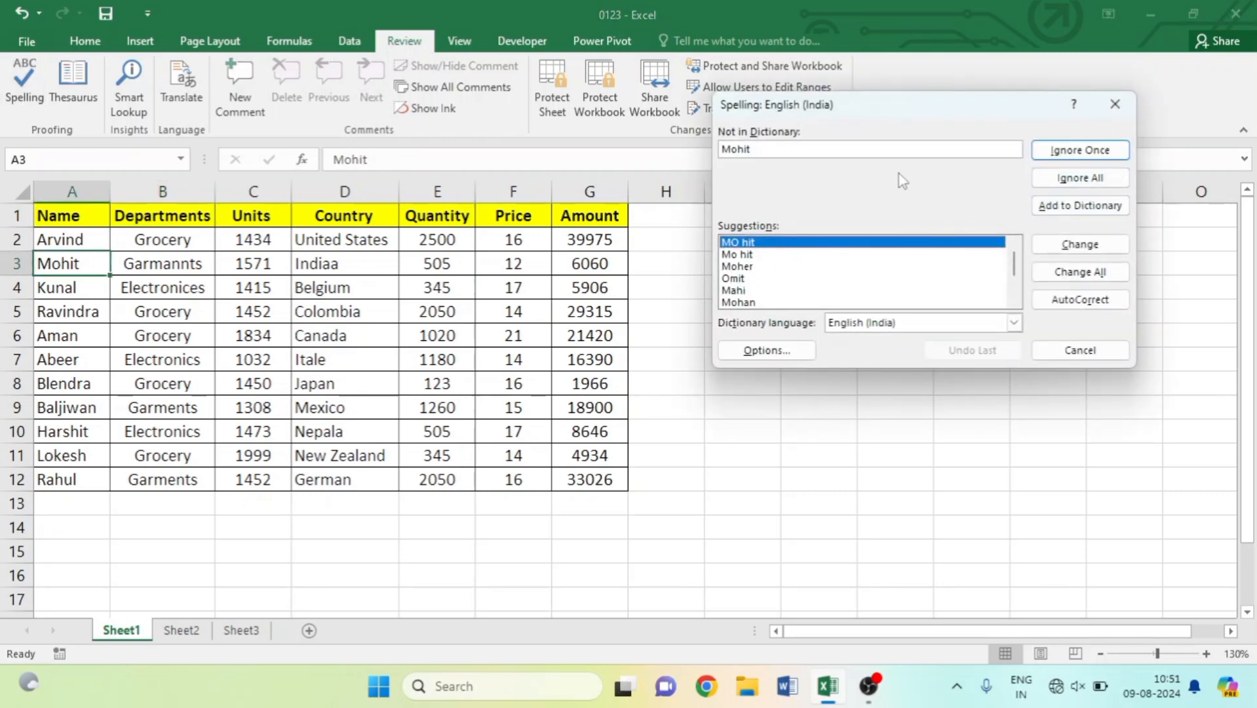
{"action": "left_click_drag", "start_coordinate": [878, 108], "coordinate": [639, 70]}
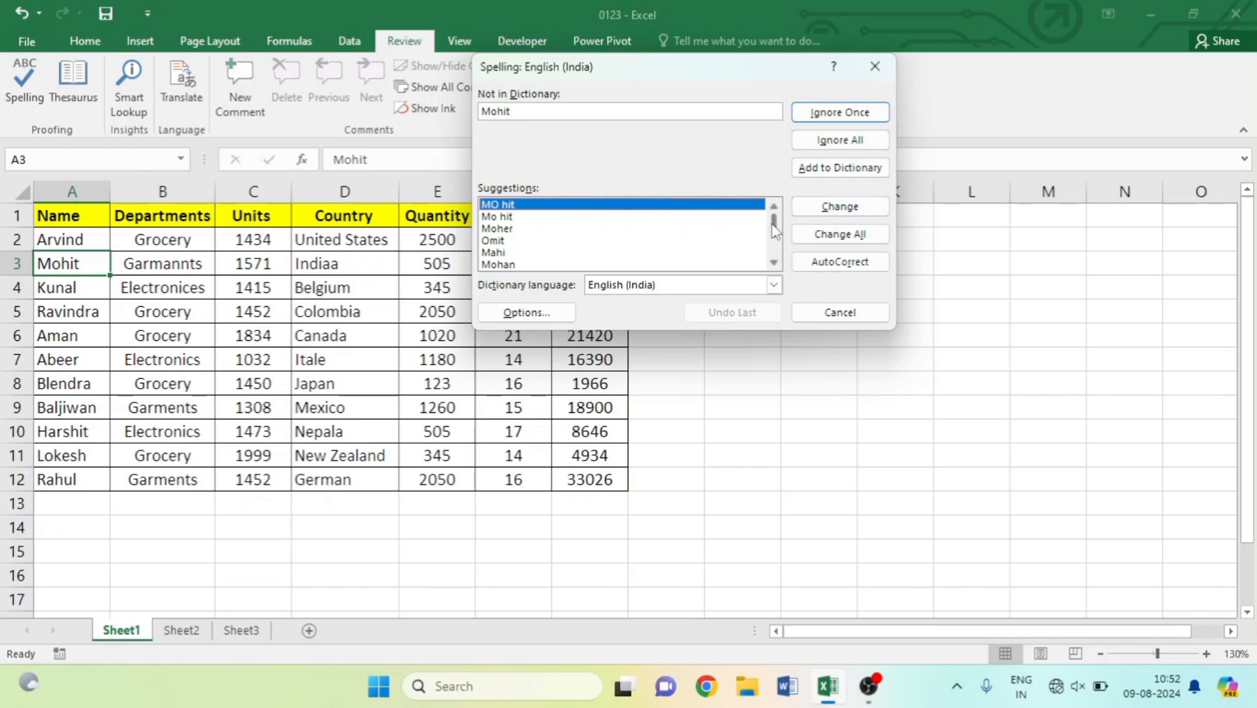
{"action": "mouse_move", "coordinate": [774, 229]}
{"action": "left_mouse_down"}
{"action": "mouse_move", "coordinate": [775, 253]}
{"action": "mouse_move", "coordinate": [771, 230]}
{"action": "left_mouse_up"}
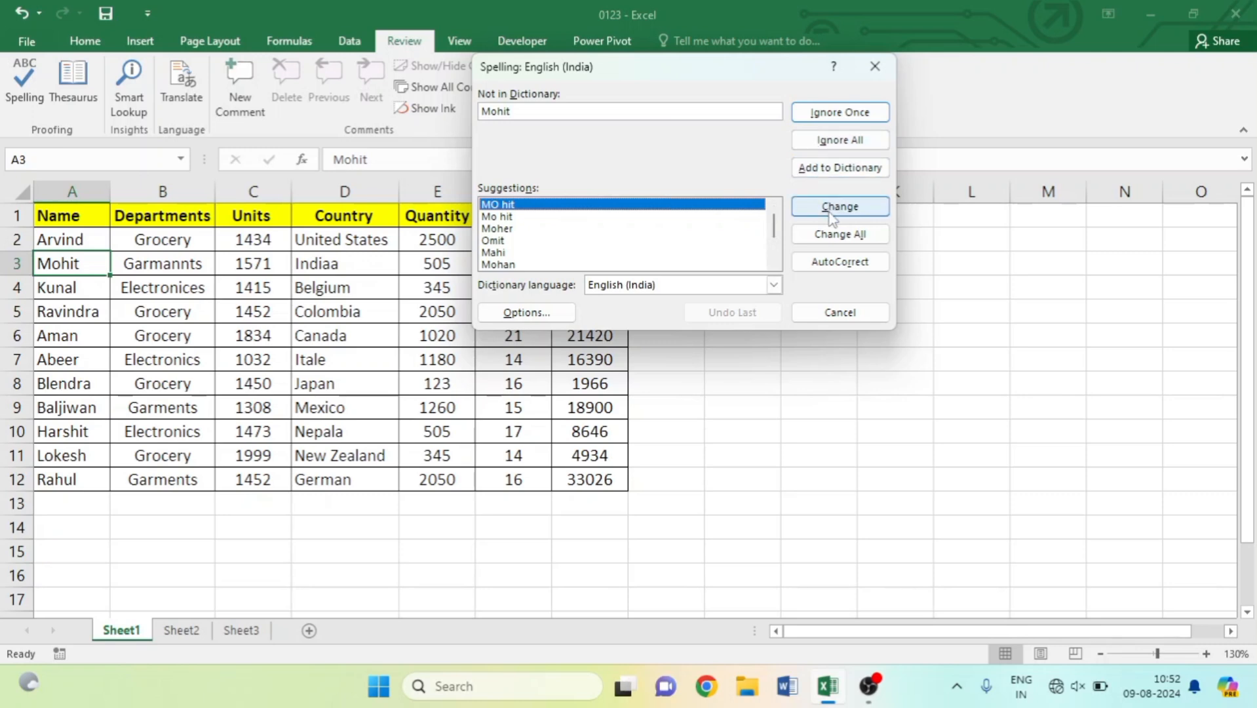
{"action": "left_click", "coordinate": [855, 115]}
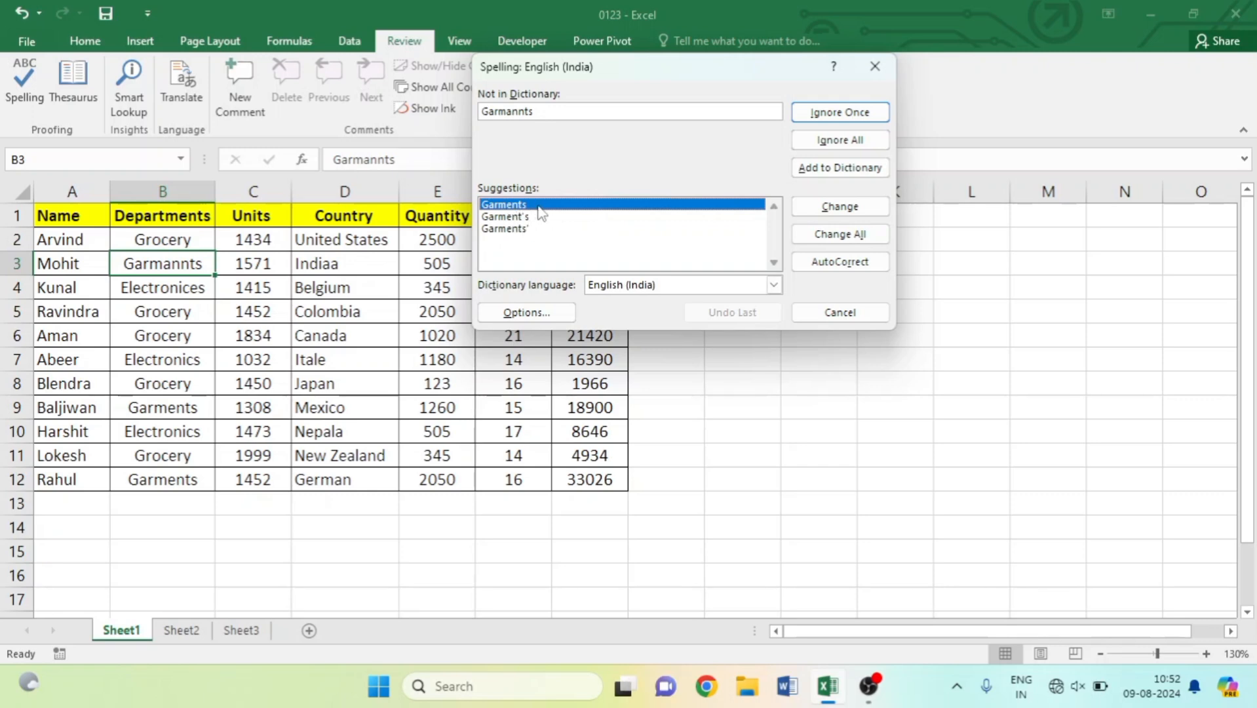
{"action": "left_click", "coordinate": [829, 216]}
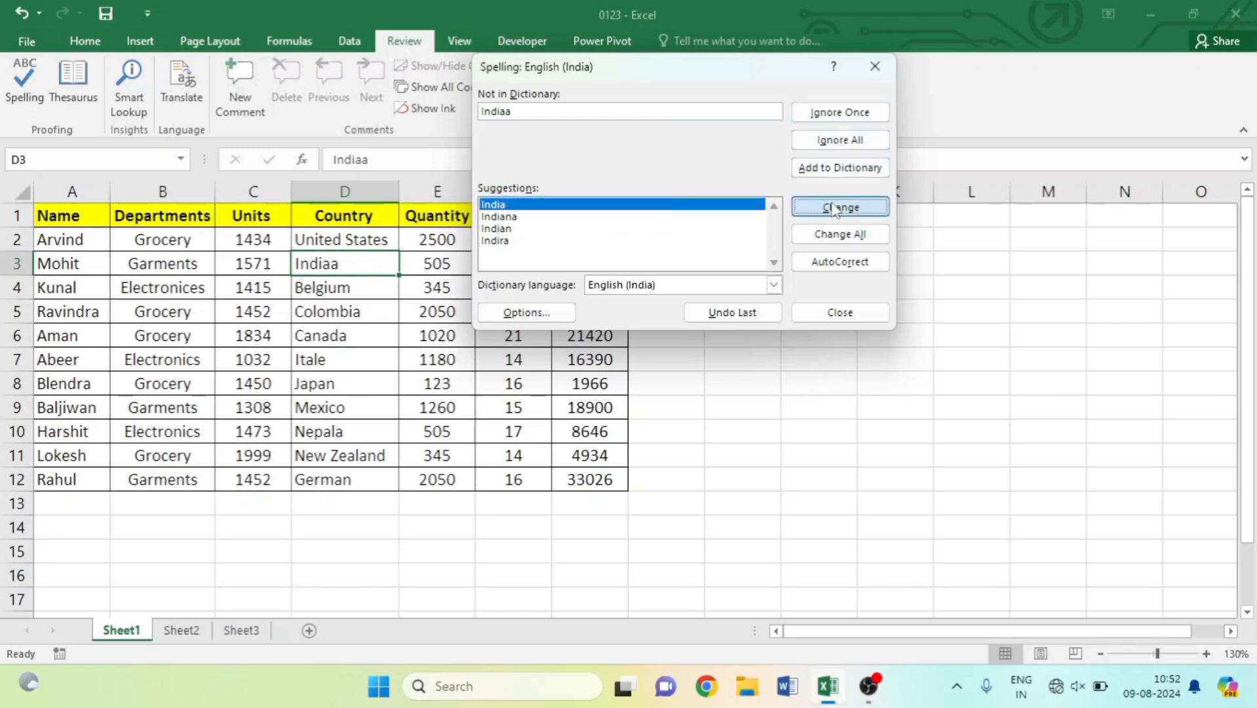
{"action": "left_click", "coordinate": [840, 206]}
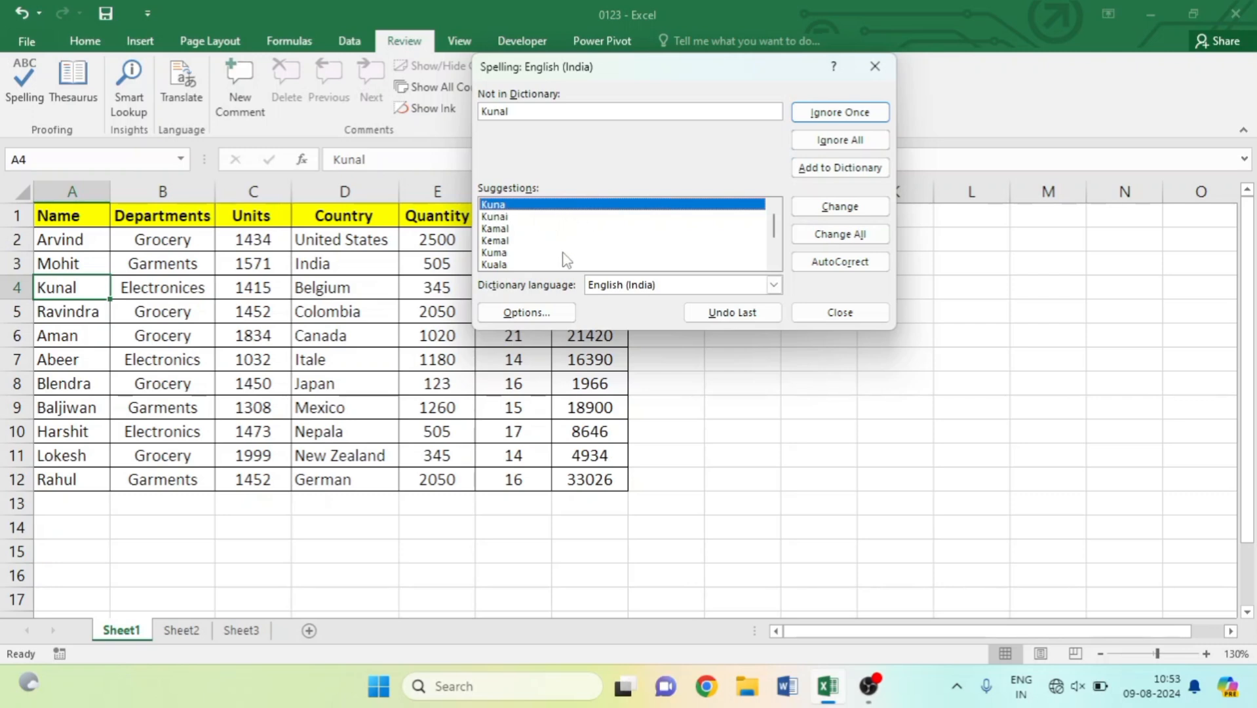
Skip the names in A4–A7 and correct Electronices to Electronics and Itale to Italy.
{"action": "left_click", "coordinate": [822, 117]}
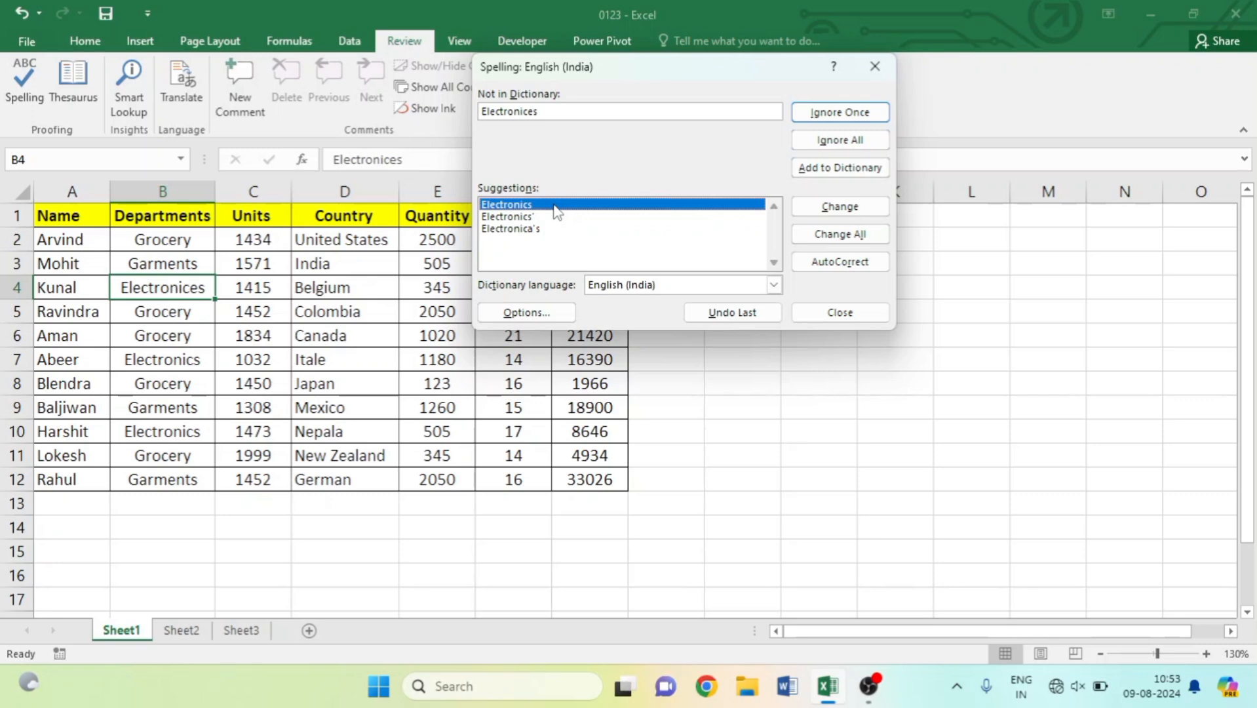
{"action": "left_click", "coordinate": [838, 207]}
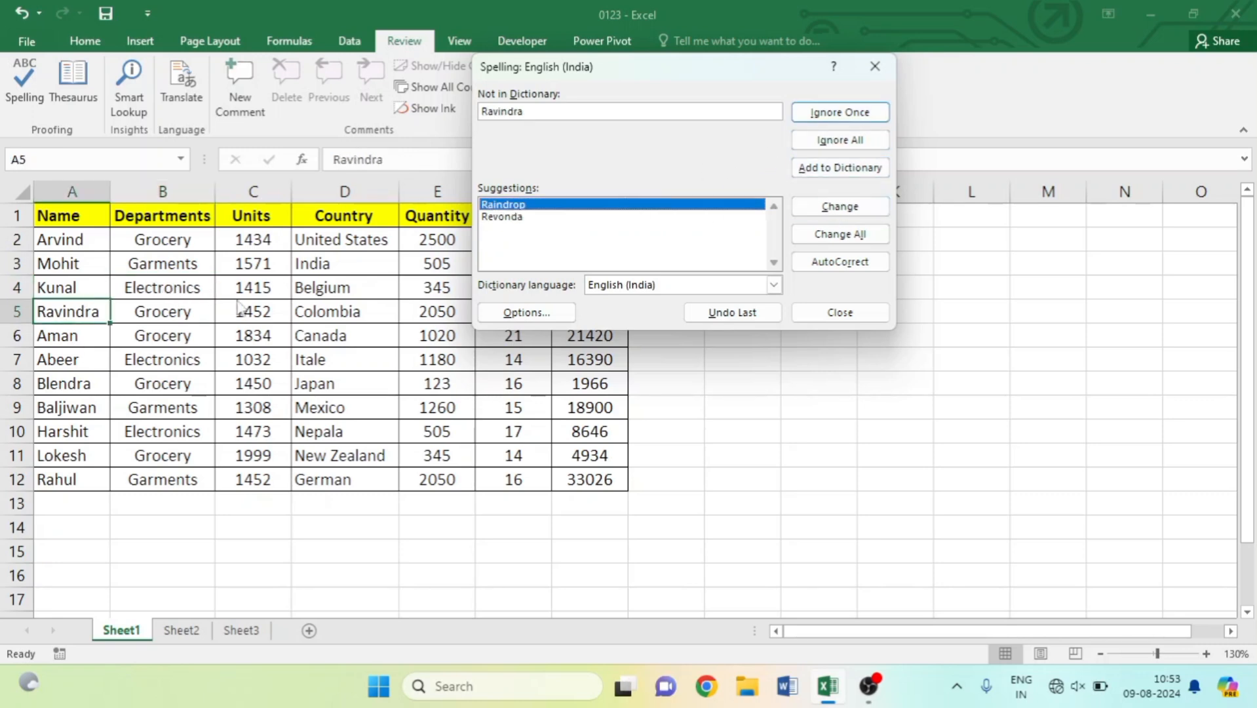
{"action": "left_click", "coordinate": [819, 118]}
{"action": "left_click", "coordinate": [815, 118]}
{"action": "left_click", "coordinate": [815, 118]}
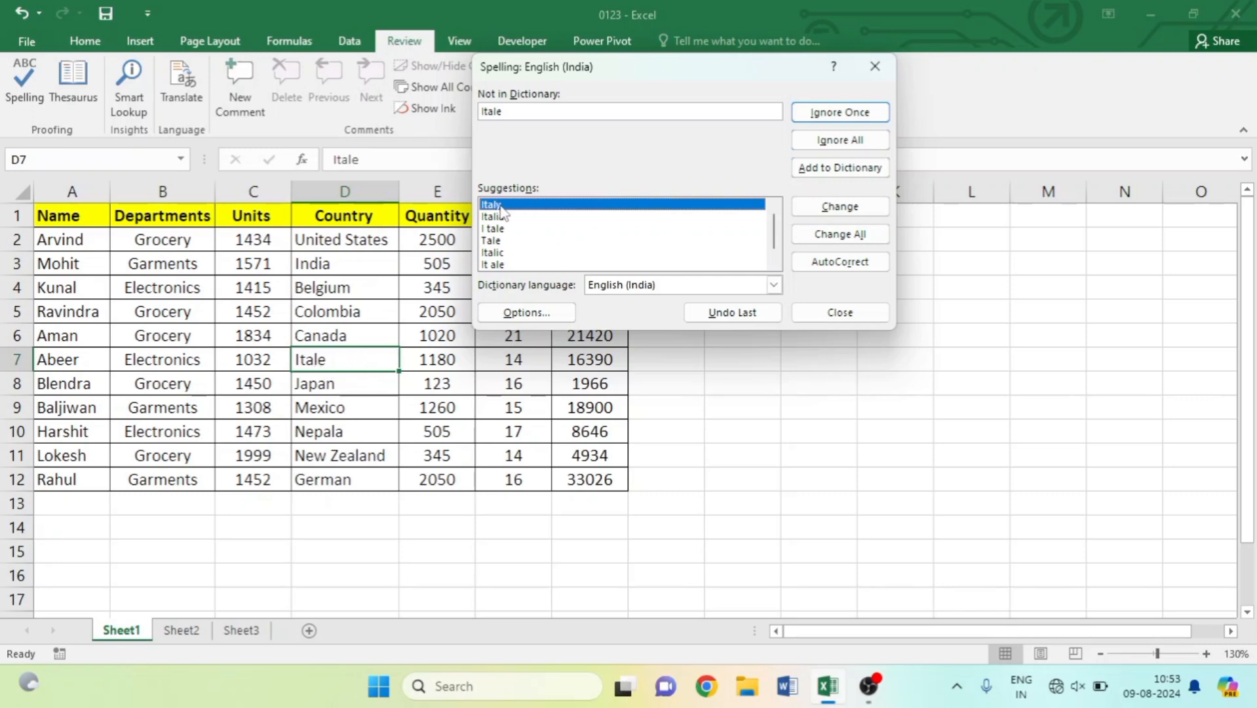
{"action": "left_click", "coordinate": [822, 210]}
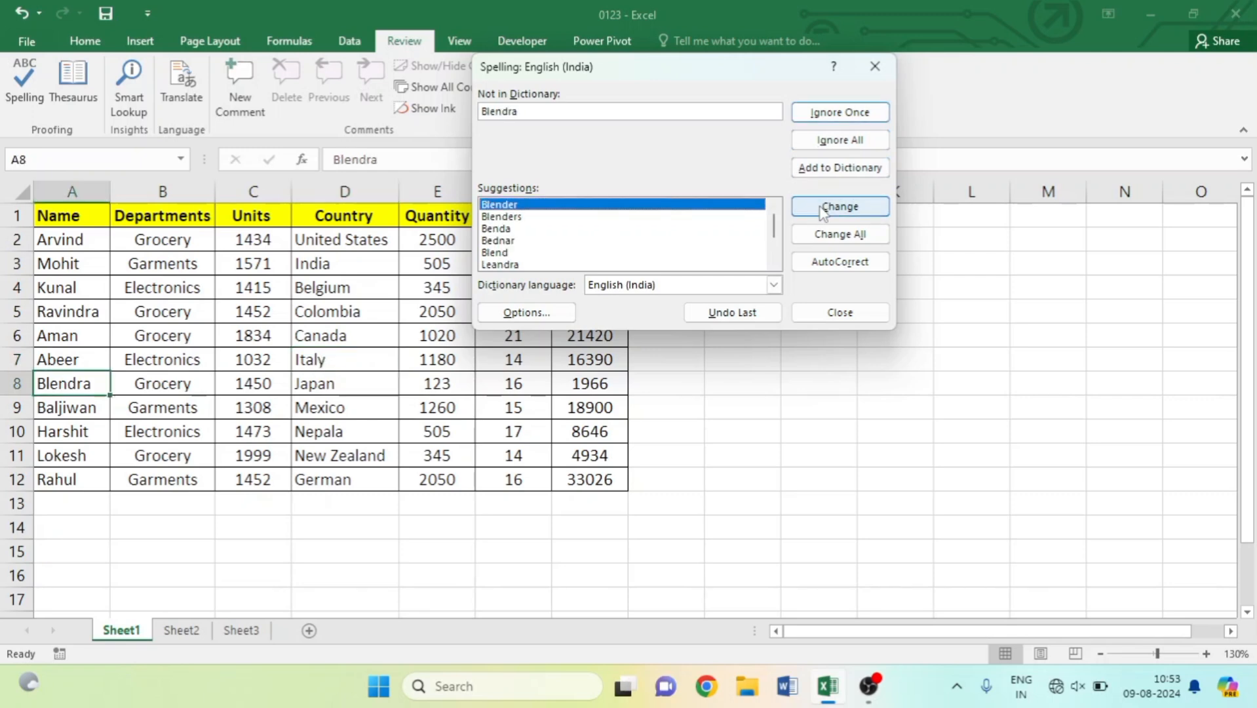
Skip the names in A8–A11, correct Nepala to Nepal, and finish the check.
{"action": "left_click", "coordinate": [820, 114]}
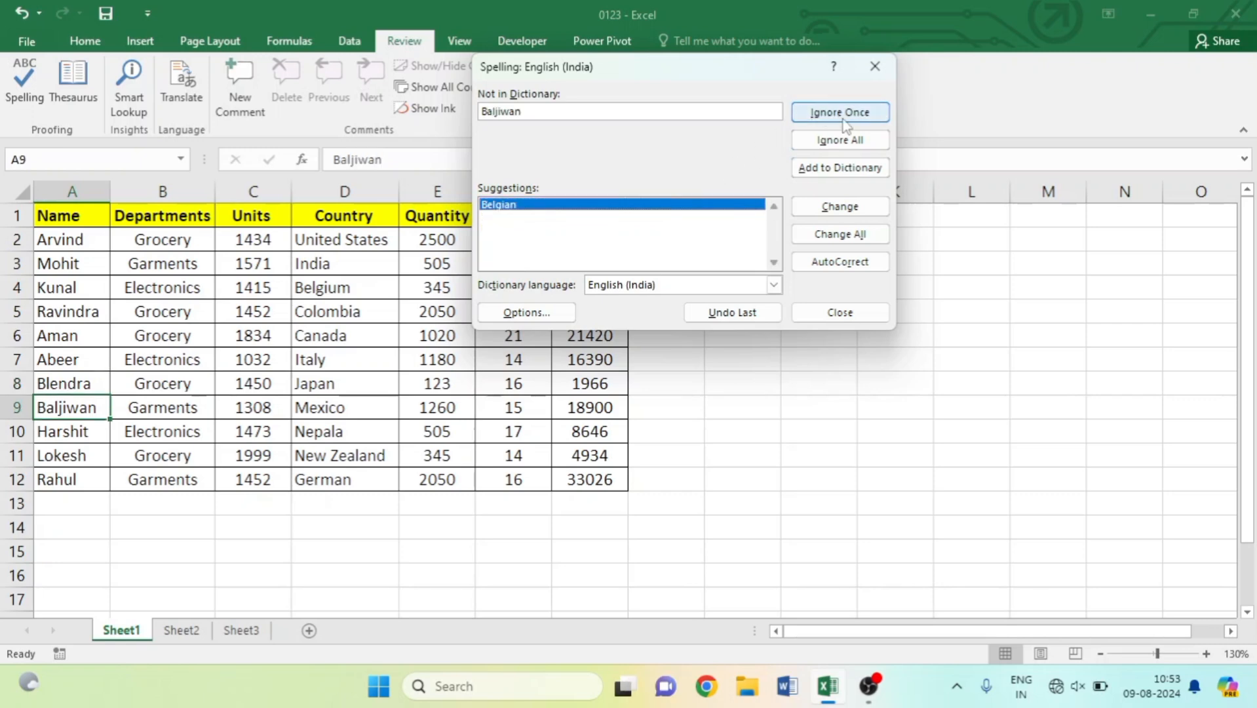
{"action": "left_click", "coordinate": [843, 119]}
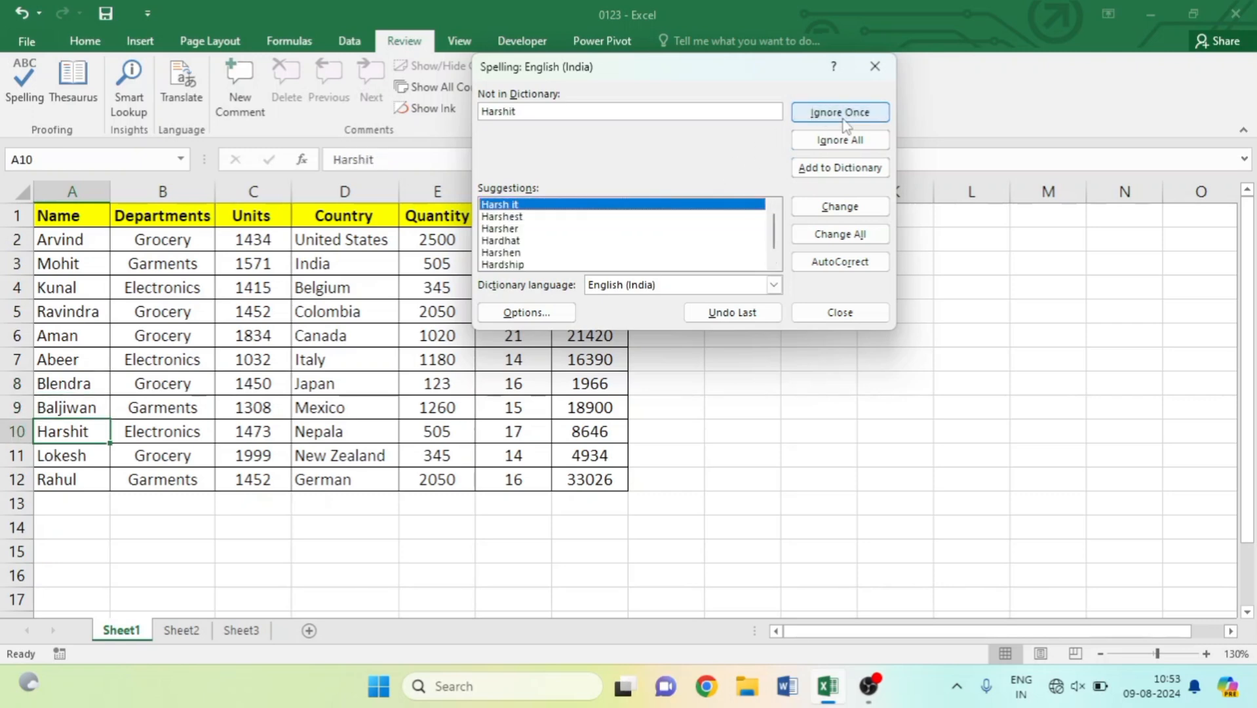
{"action": "left_click", "coordinate": [843, 117]}
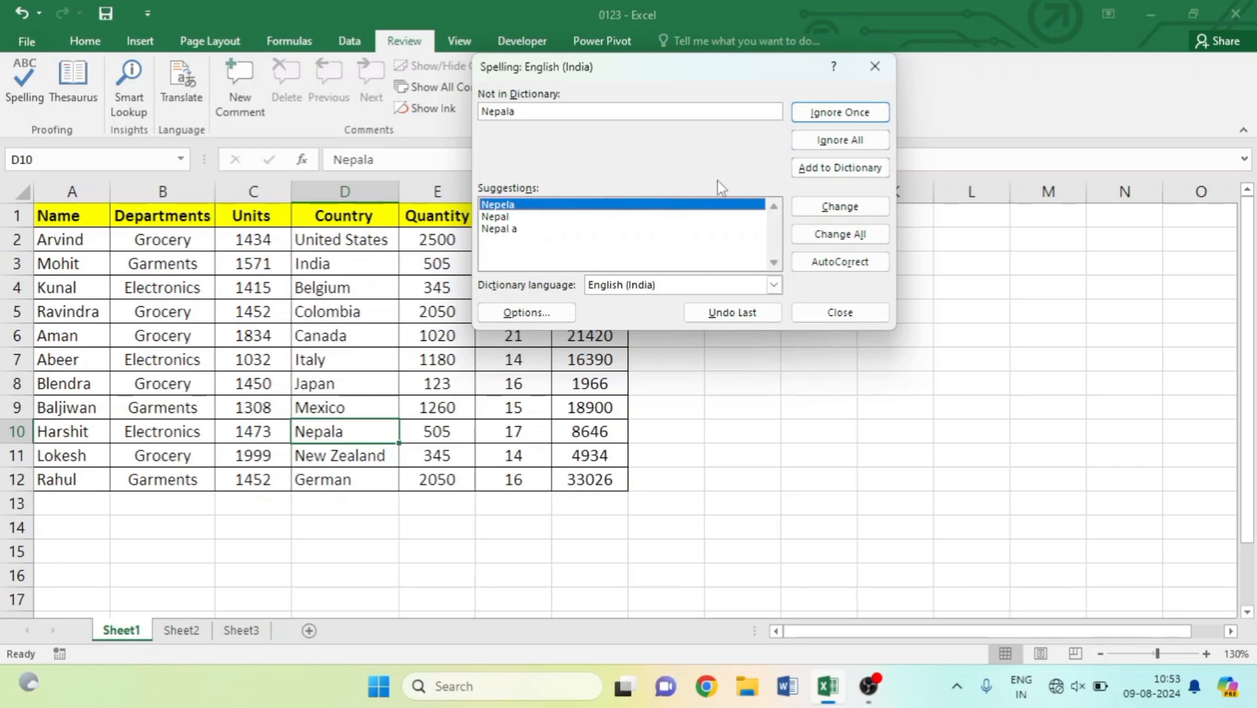
{"action": "left_click", "coordinate": [495, 218]}
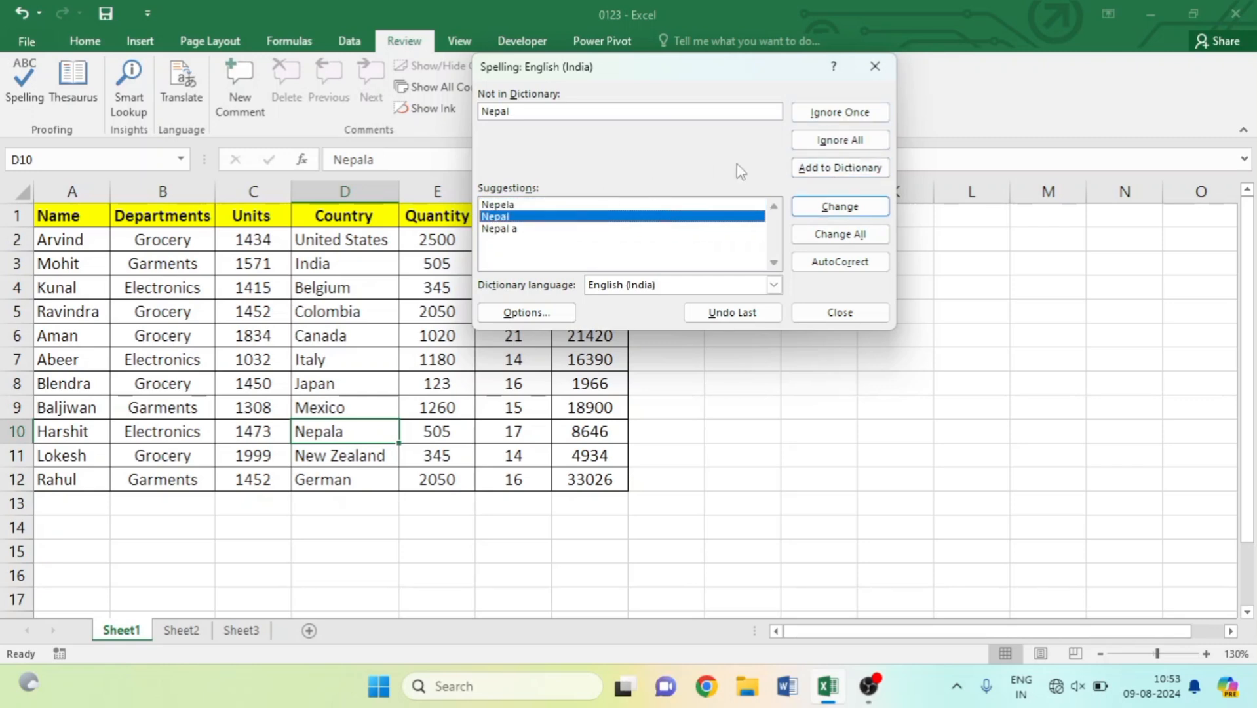
{"action": "left_click", "coordinate": [832, 208]}
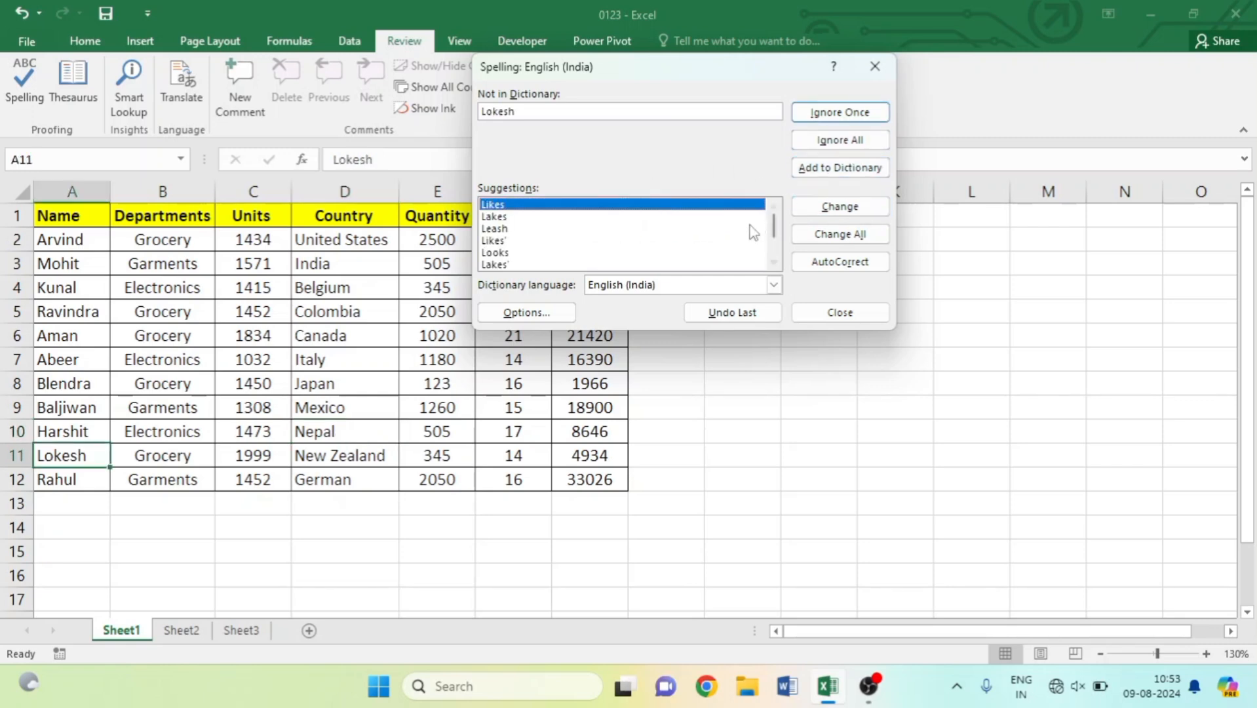
{"action": "left_click", "coordinate": [839, 115]}
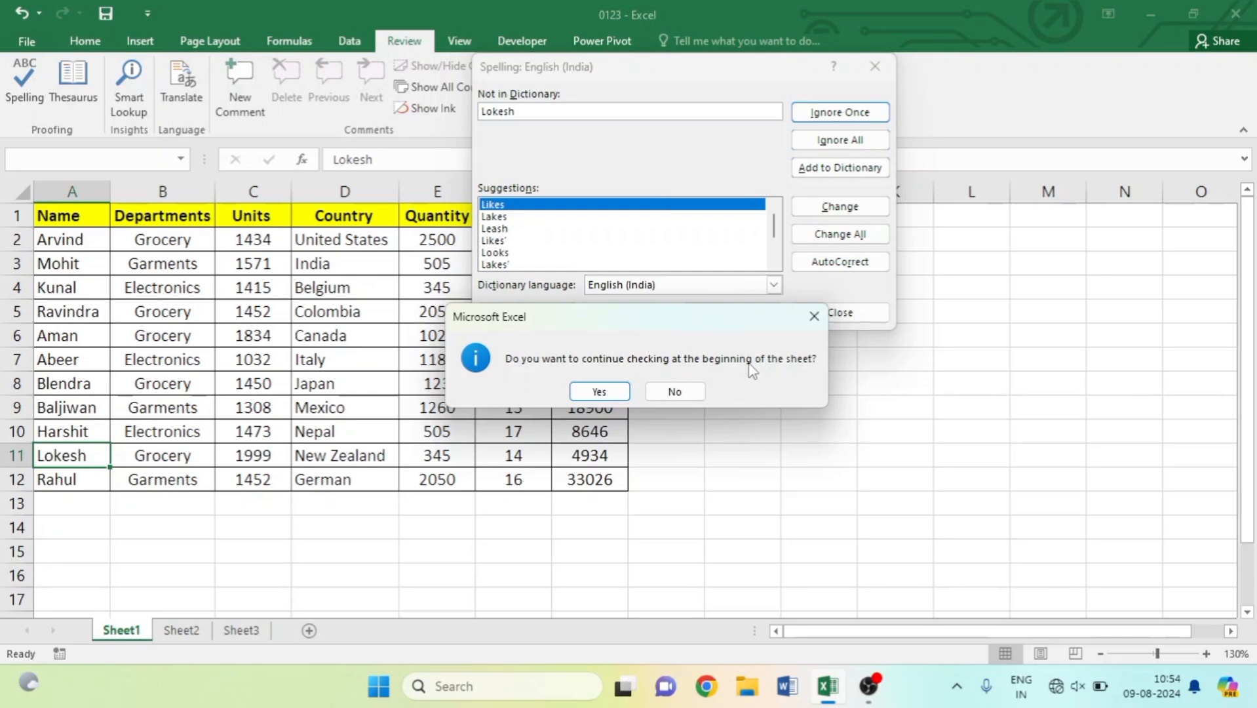
{"action": "left_click", "coordinate": [614, 395]}
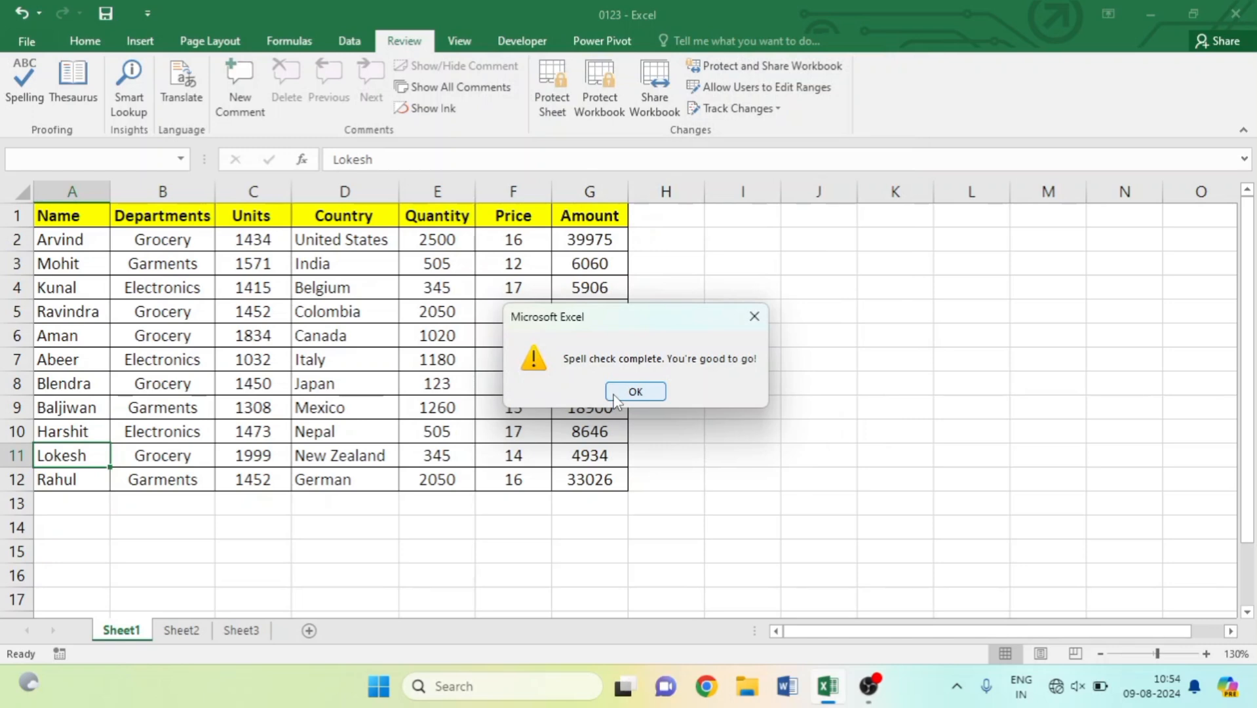
{"action": "left_click", "coordinate": [614, 394]}
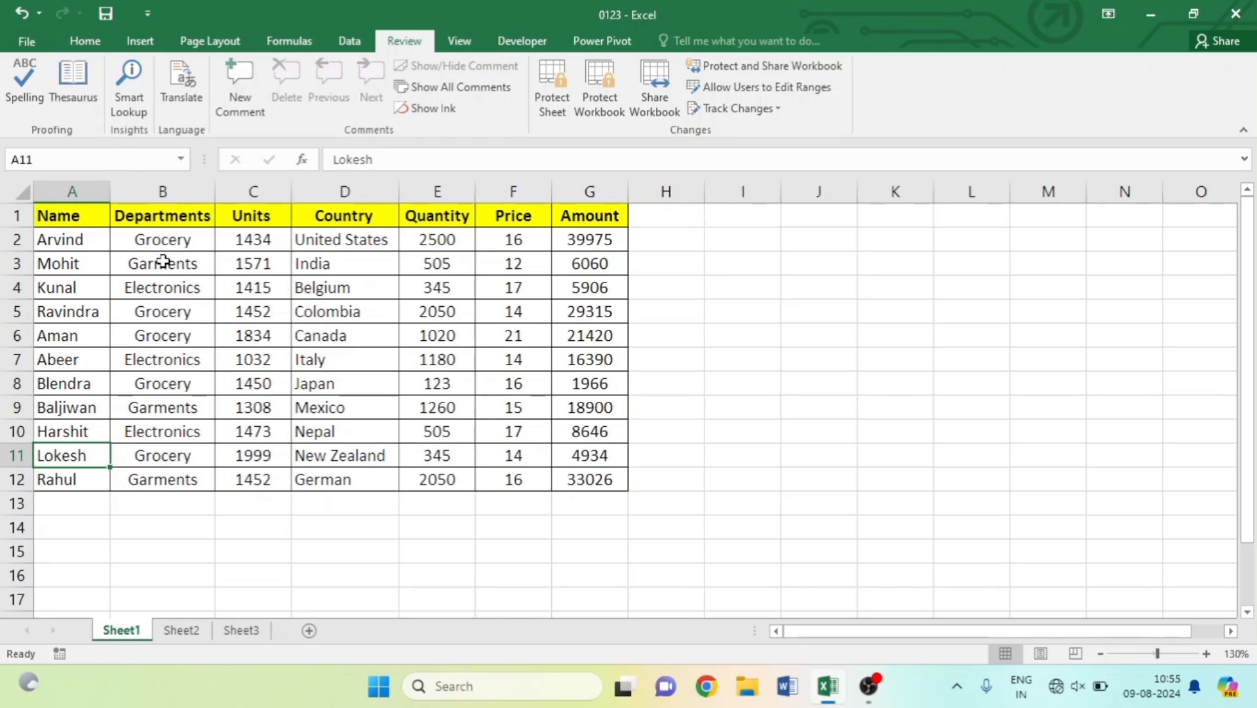
Select cell B3 containing Garments.
{"action": "left_click", "coordinate": [152, 245]}
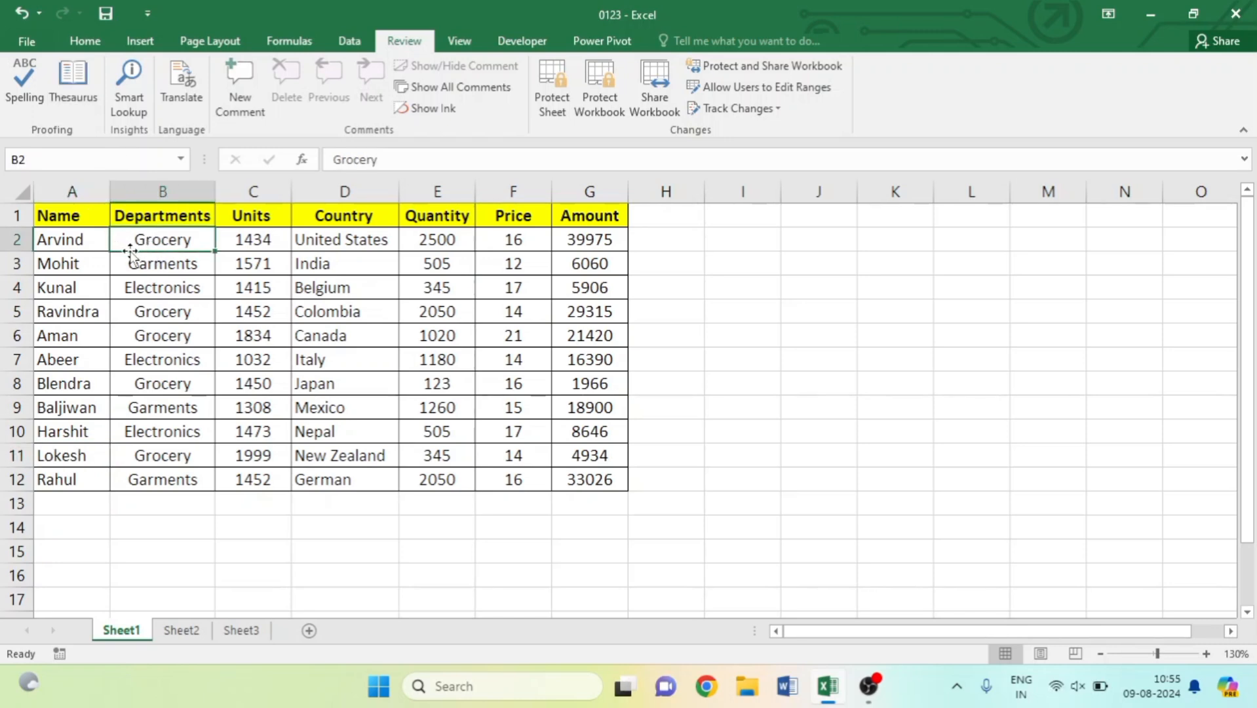
{"action": "left_click", "coordinate": [164, 262]}
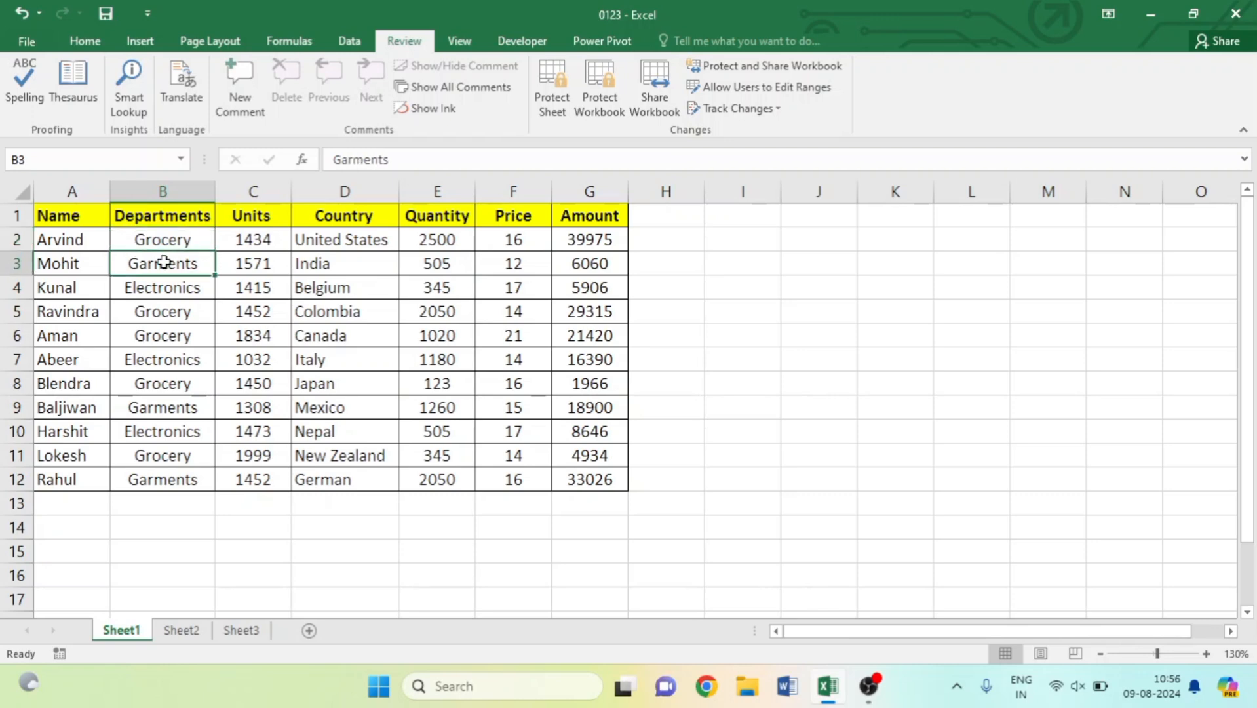
Replace Garments in B3 with its thesaurus synonym Clothes.
{"action": "left_click", "coordinate": [74, 100]}
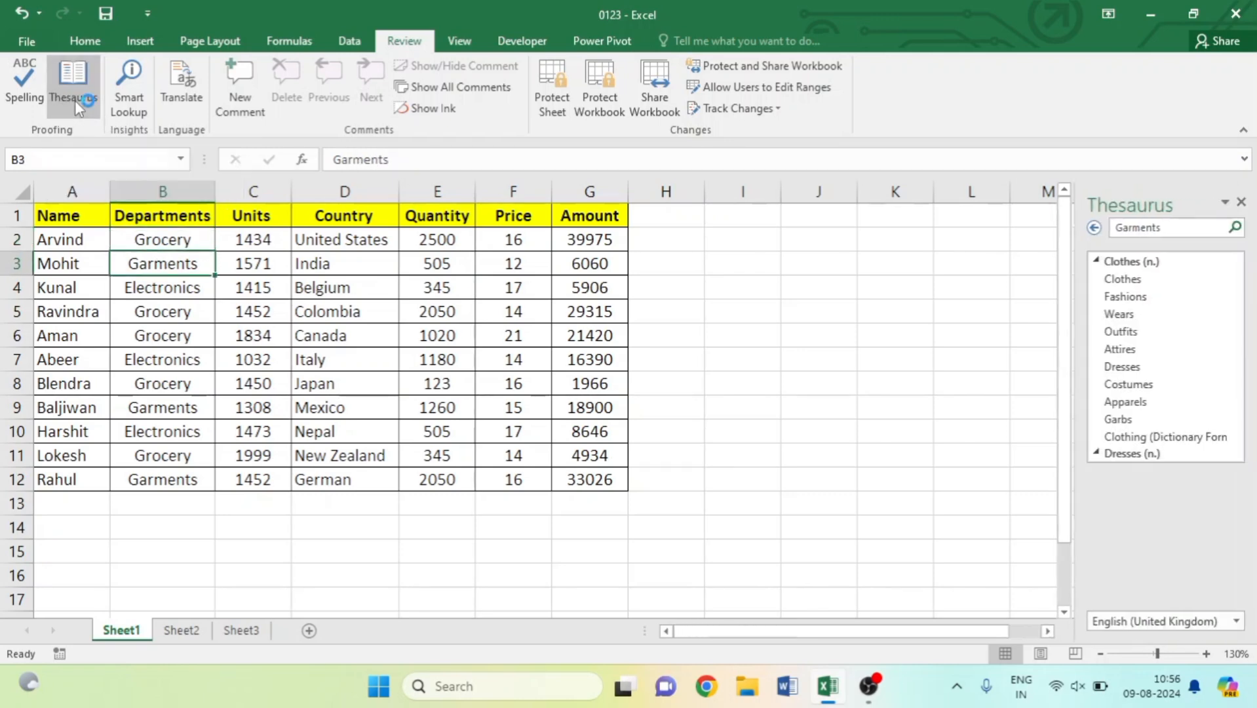
{"action": "mouse_move", "coordinate": [1137, 283]}
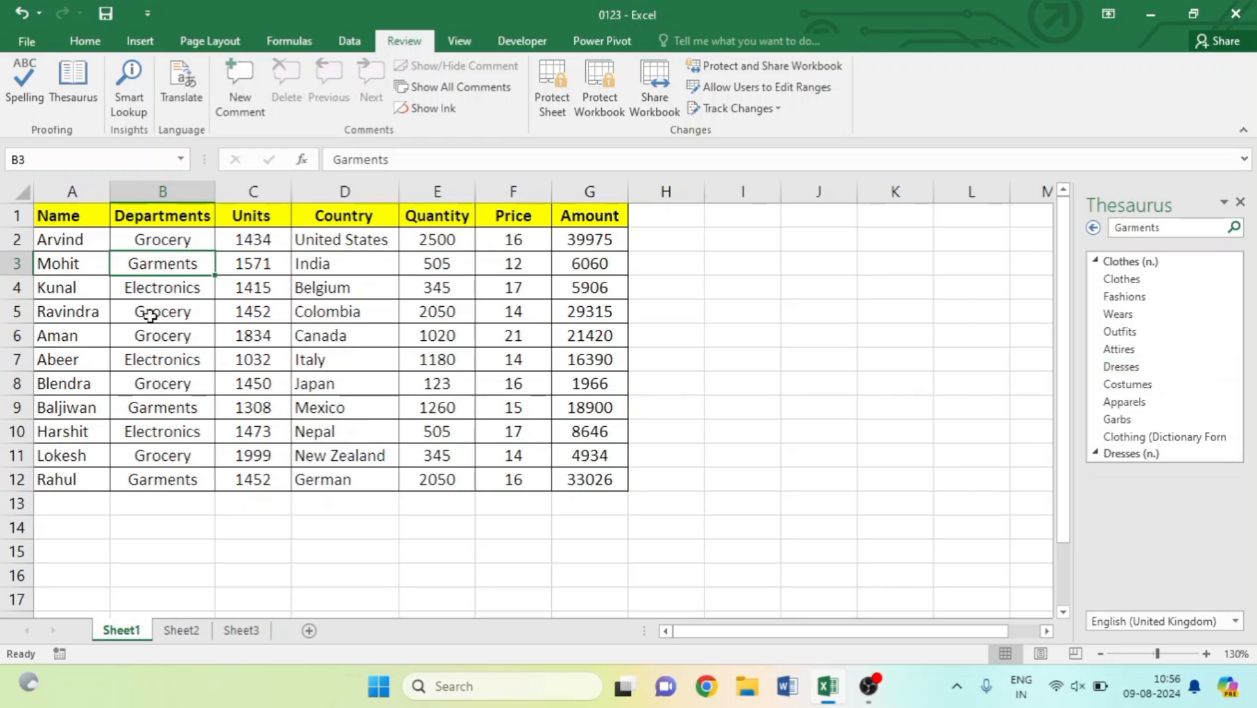
{"action": "left_click", "coordinate": [1135, 280]}
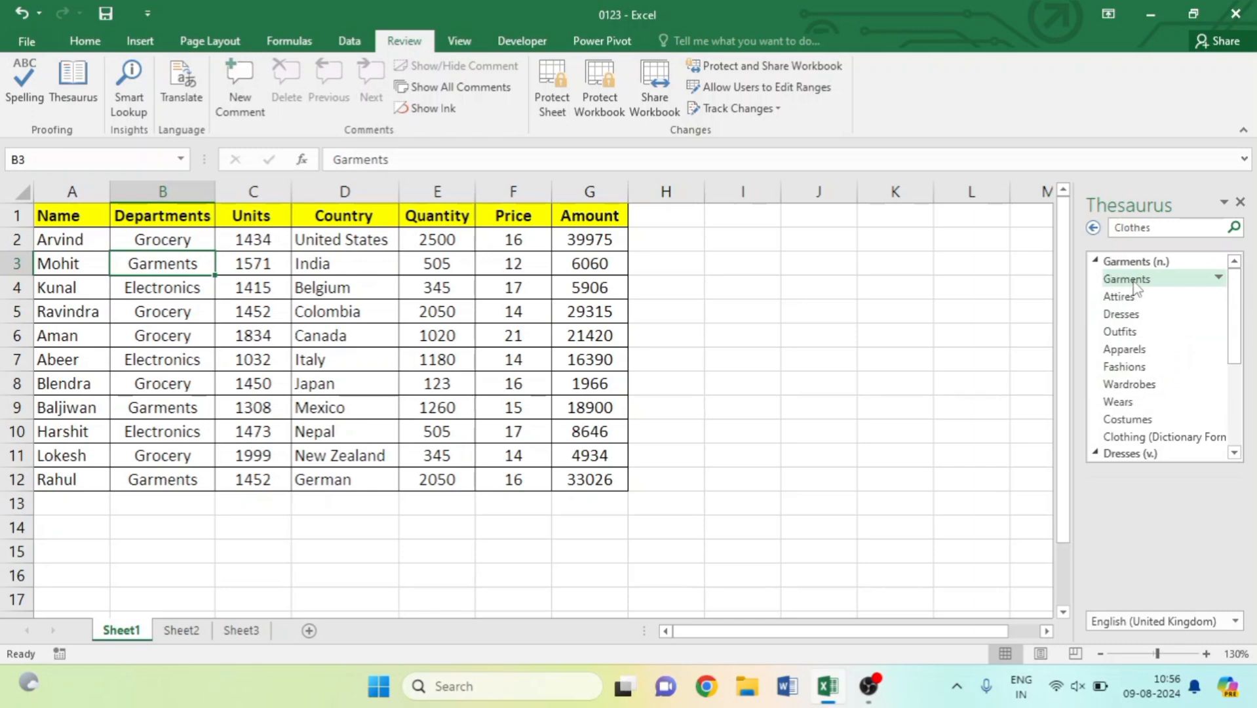
{"action": "left_click", "coordinate": [1188, 280]}
{"action": "right_click", "coordinate": [1188, 280]}
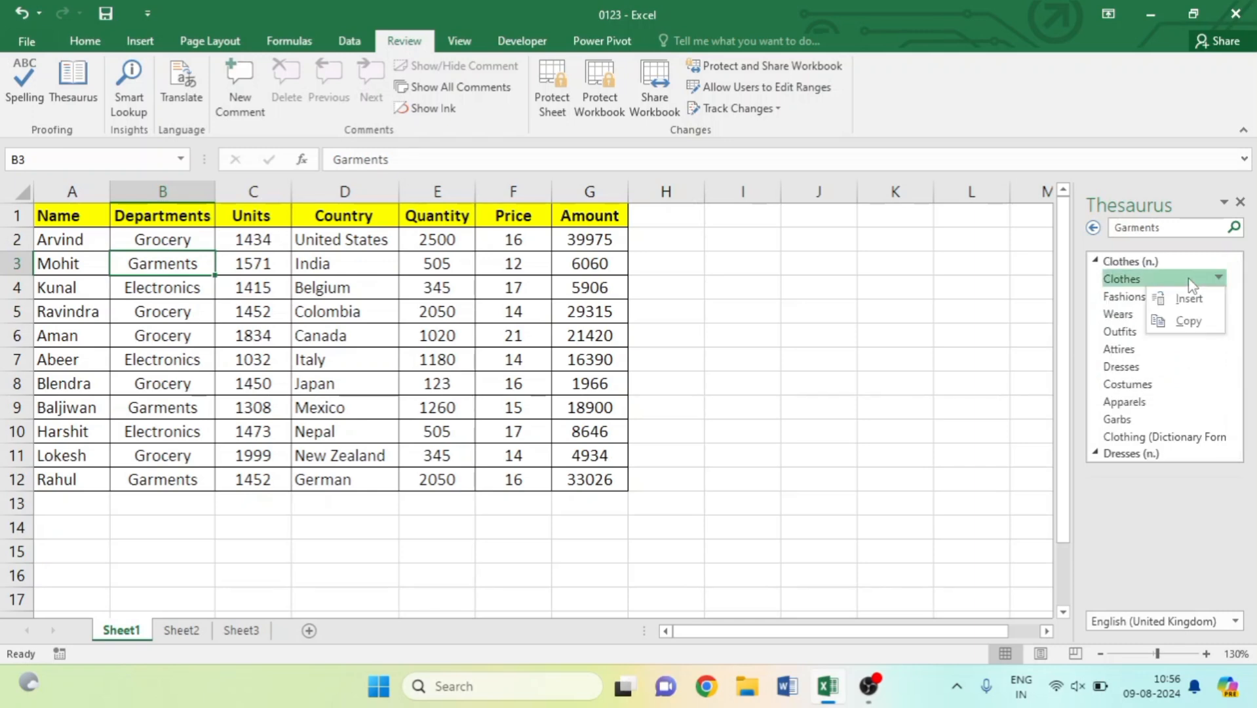
{"action": "left_click", "coordinate": [1192, 296]}
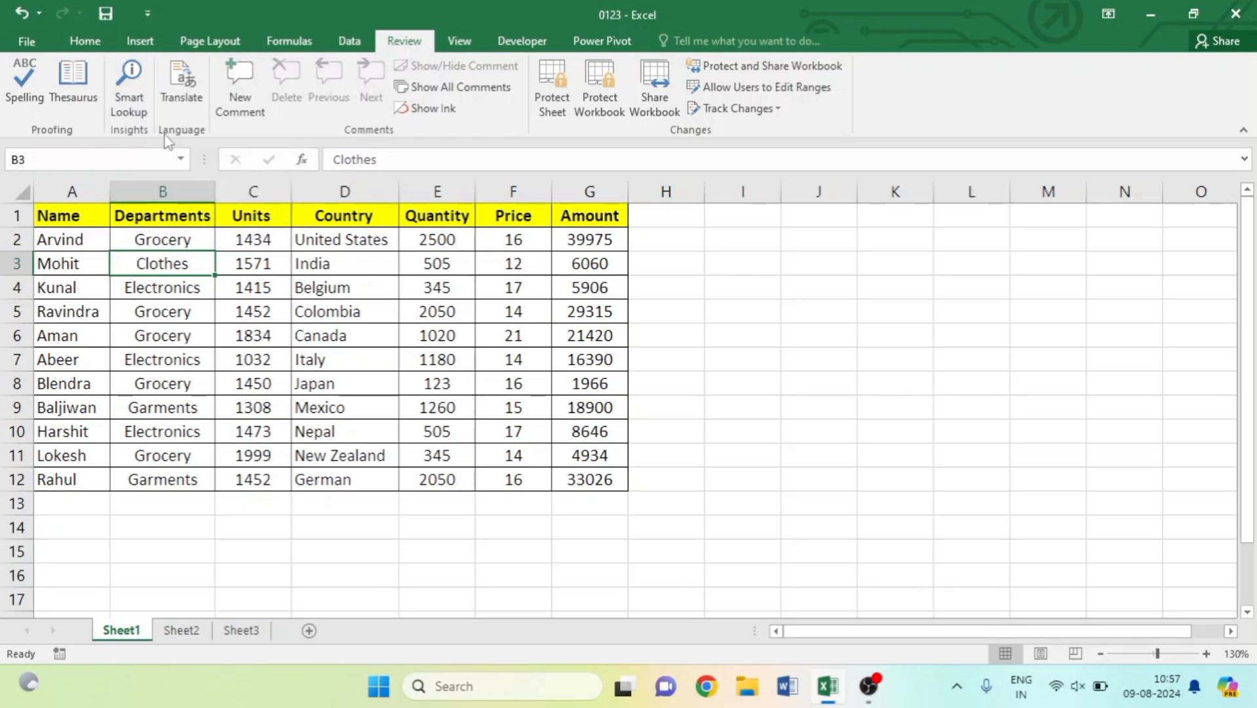
On Sheet2, select India in A1 and run Smart Lookup on it.
{"action": "left_click", "coordinate": [186, 637]}
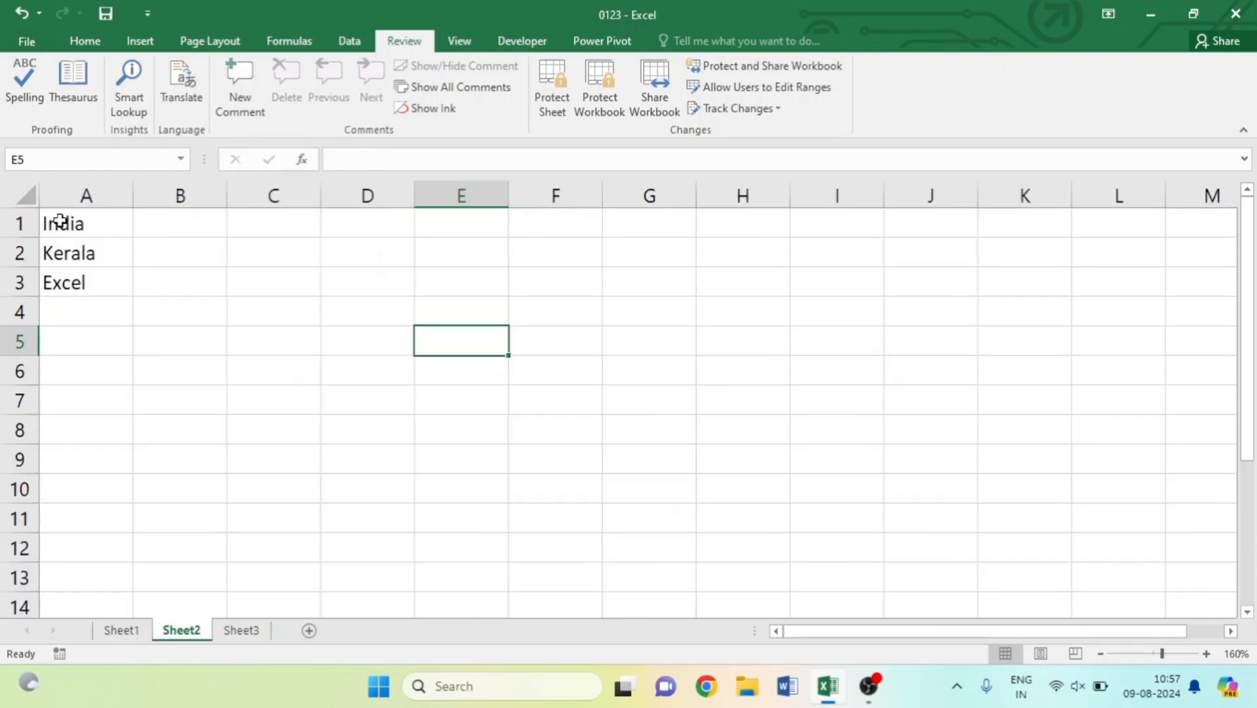
{"action": "left_click", "coordinate": [99, 224]}
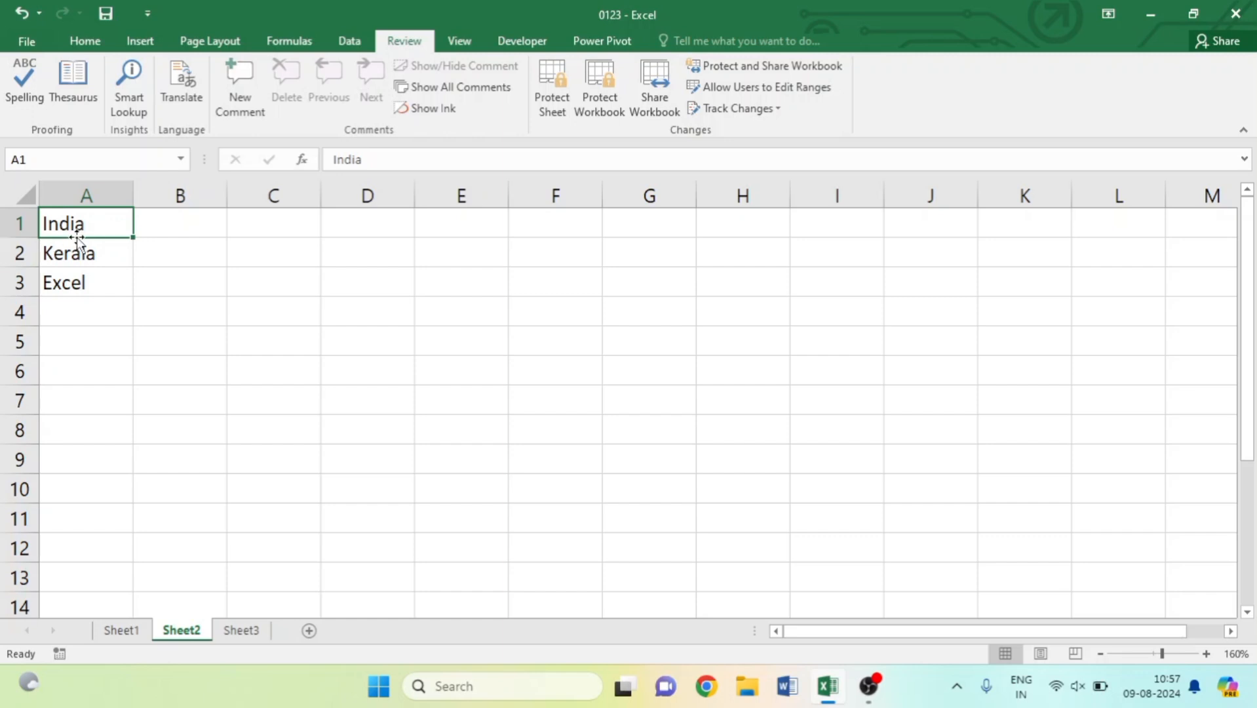
{"action": "left_click", "coordinate": [121, 100]}
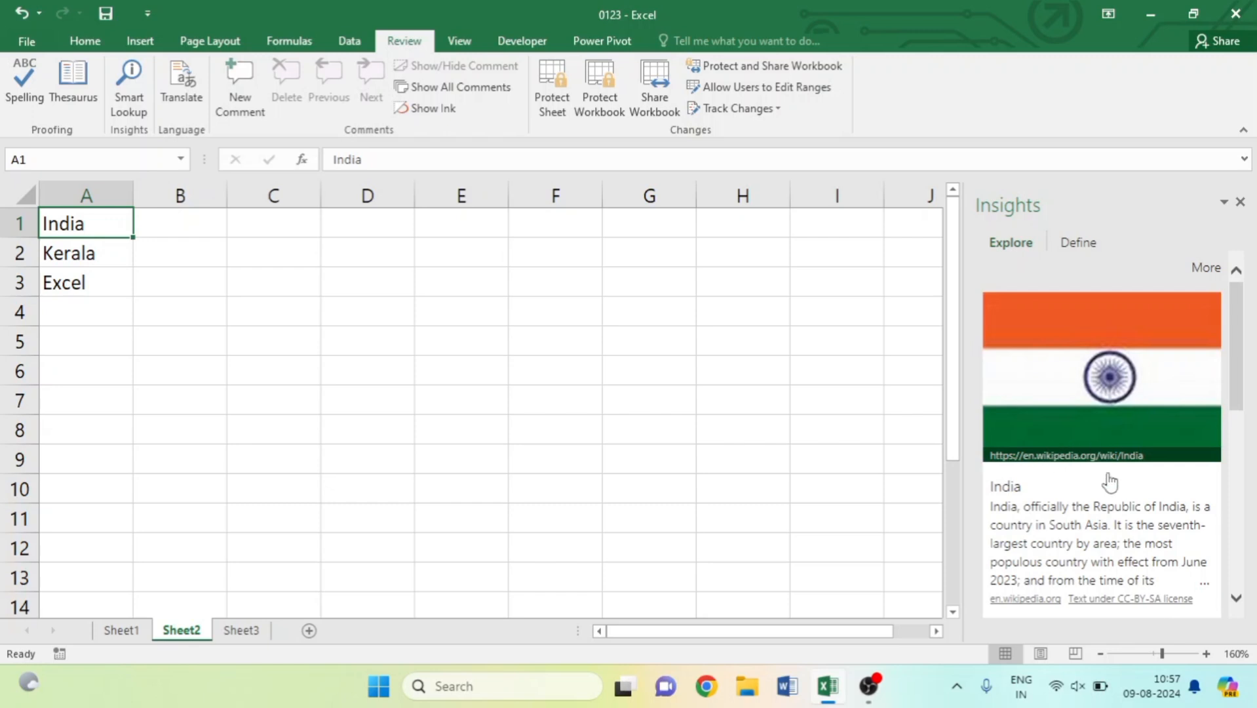
Open the India quick insights article and select its Wikipedia description text.
{"action": "left_click_drag", "start_coordinate": [1243, 364], "coordinate": [1243, 407]}
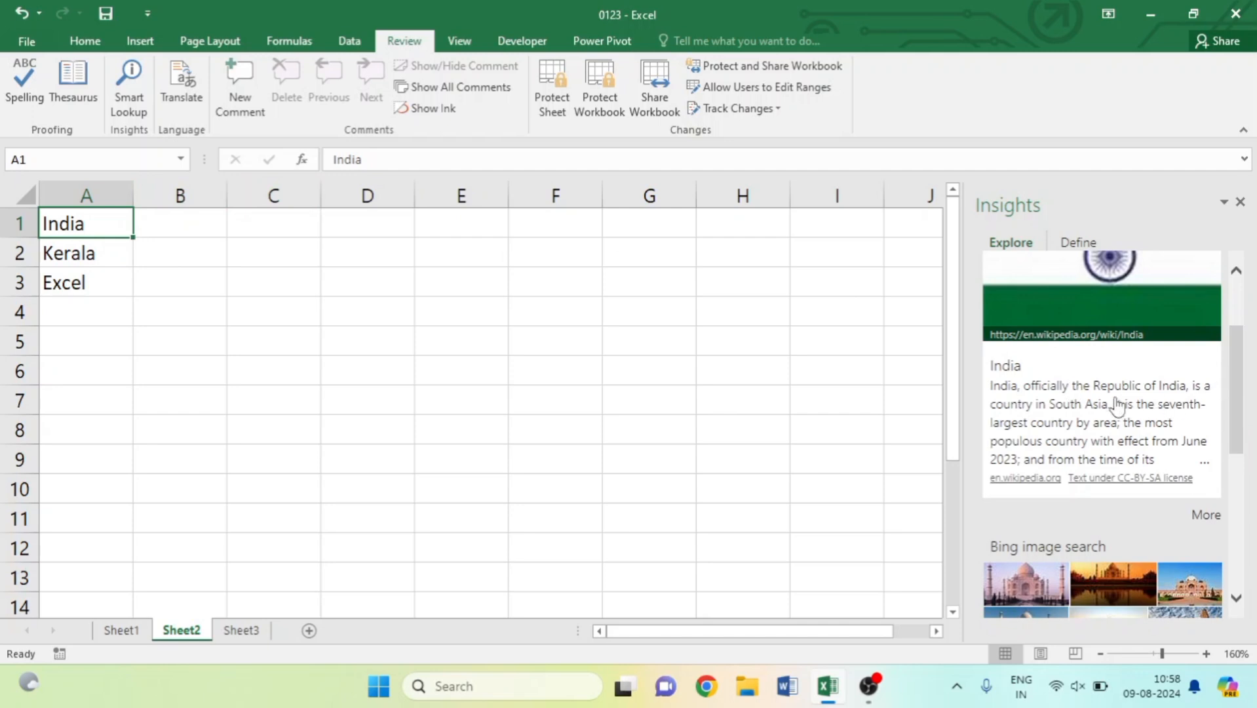
{"action": "left_click", "coordinate": [1000, 390]}
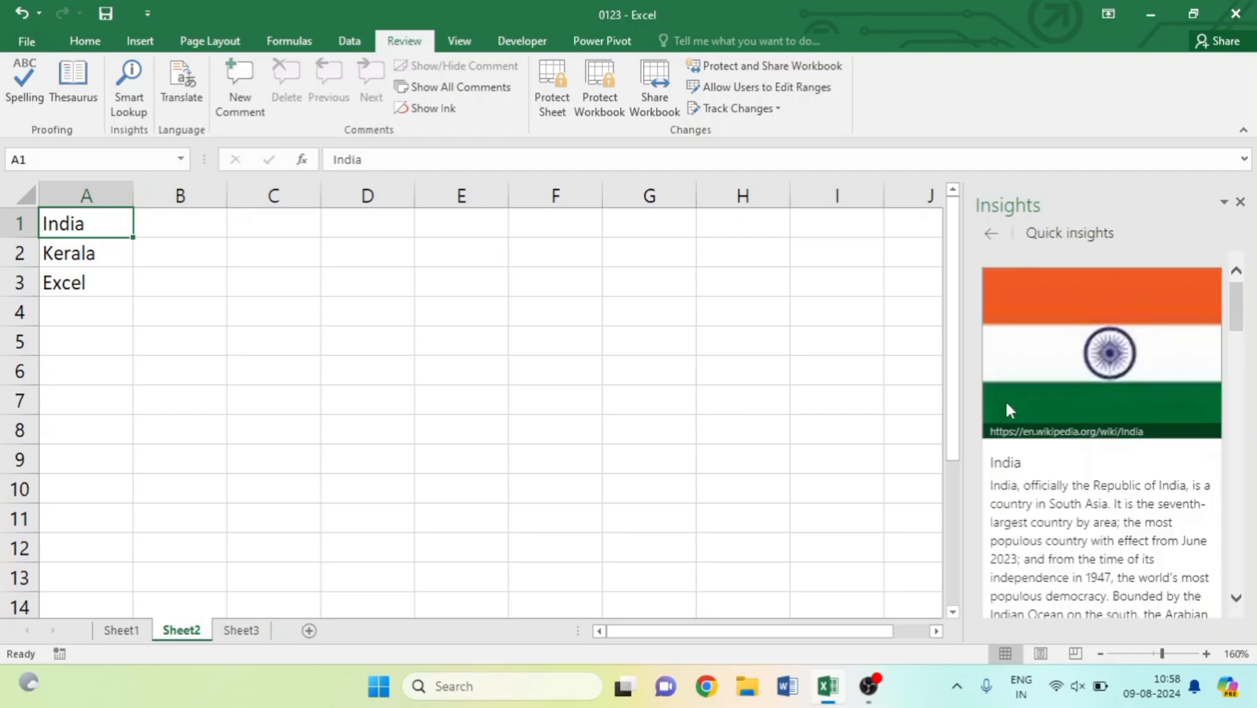
{"action": "left_click_drag", "start_coordinate": [991, 485], "coordinate": [1222, 606]}
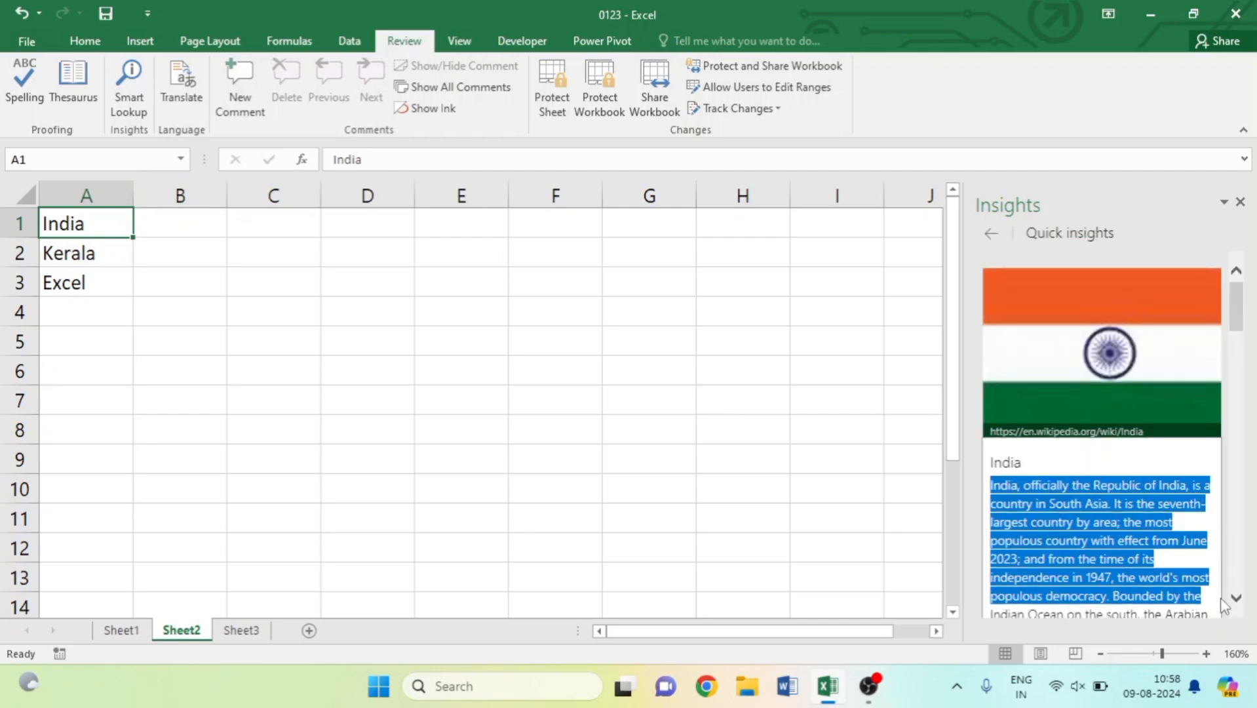
{"action": "left_click", "coordinate": [302, 230]}
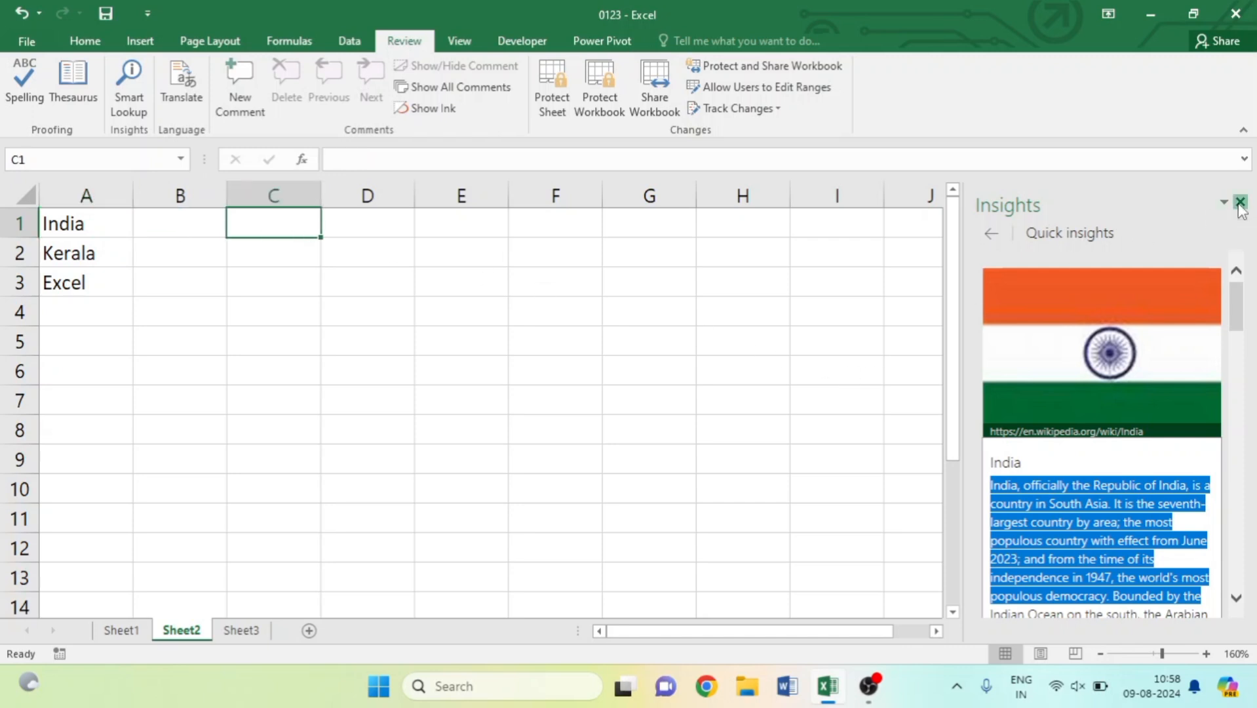
Close the India insights, run Smart Lookup on Kerala in A2, and select its description.
{"action": "left_click", "coordinate": [1240, 202]}
{"action": "left_click", "coordinate": [99, 250]}
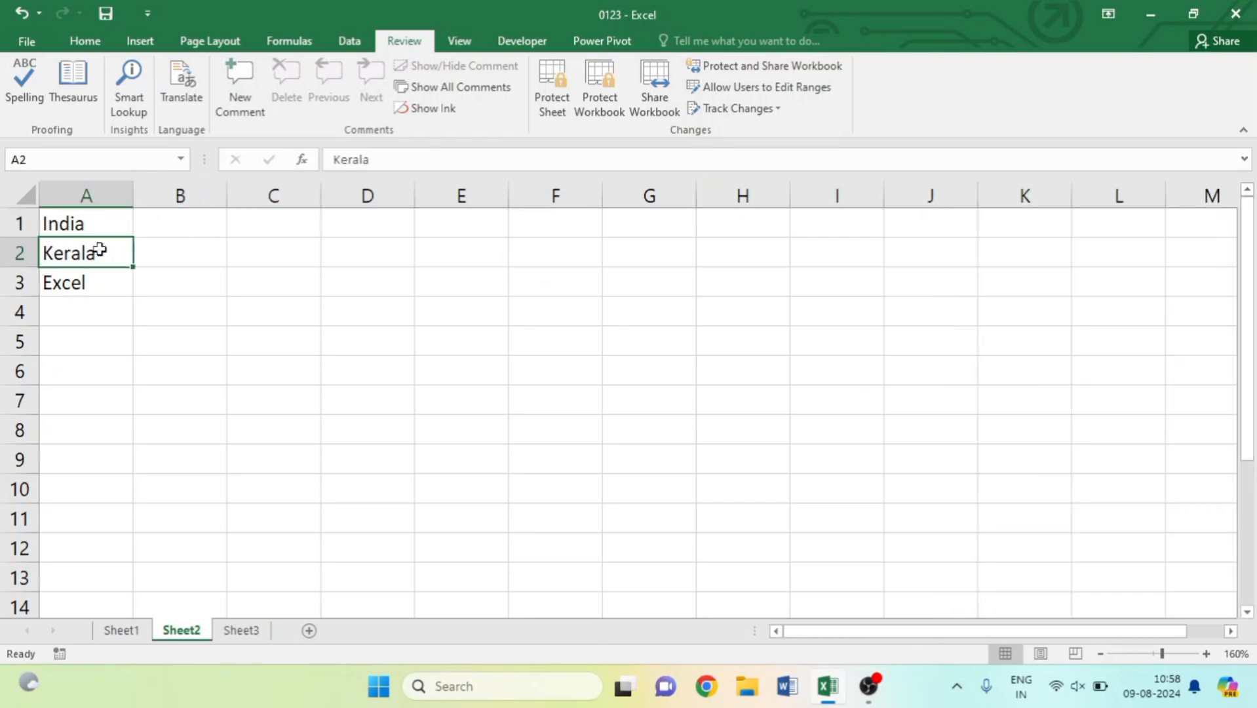
{"action": "left_click", "coordinate": [124, 99]}
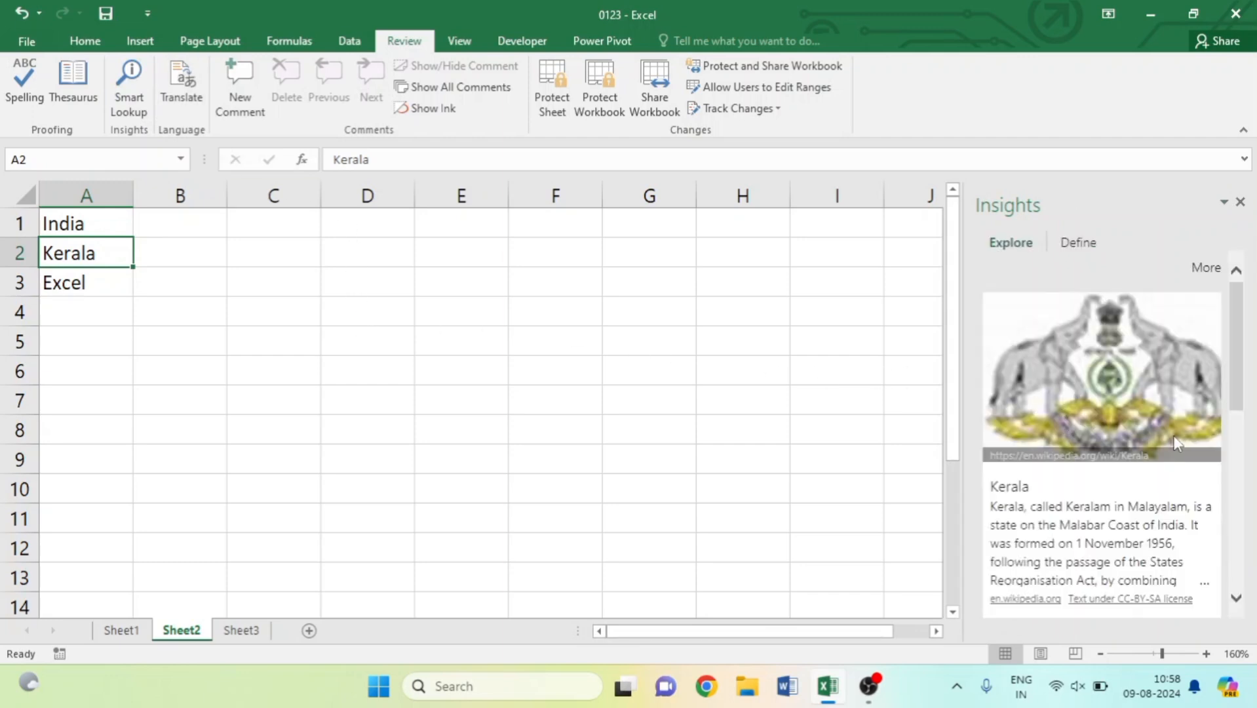
{"action": "scroll", "coordinate": [1211, 430], "scroll_direction": "down", "scroll_amount": 3}
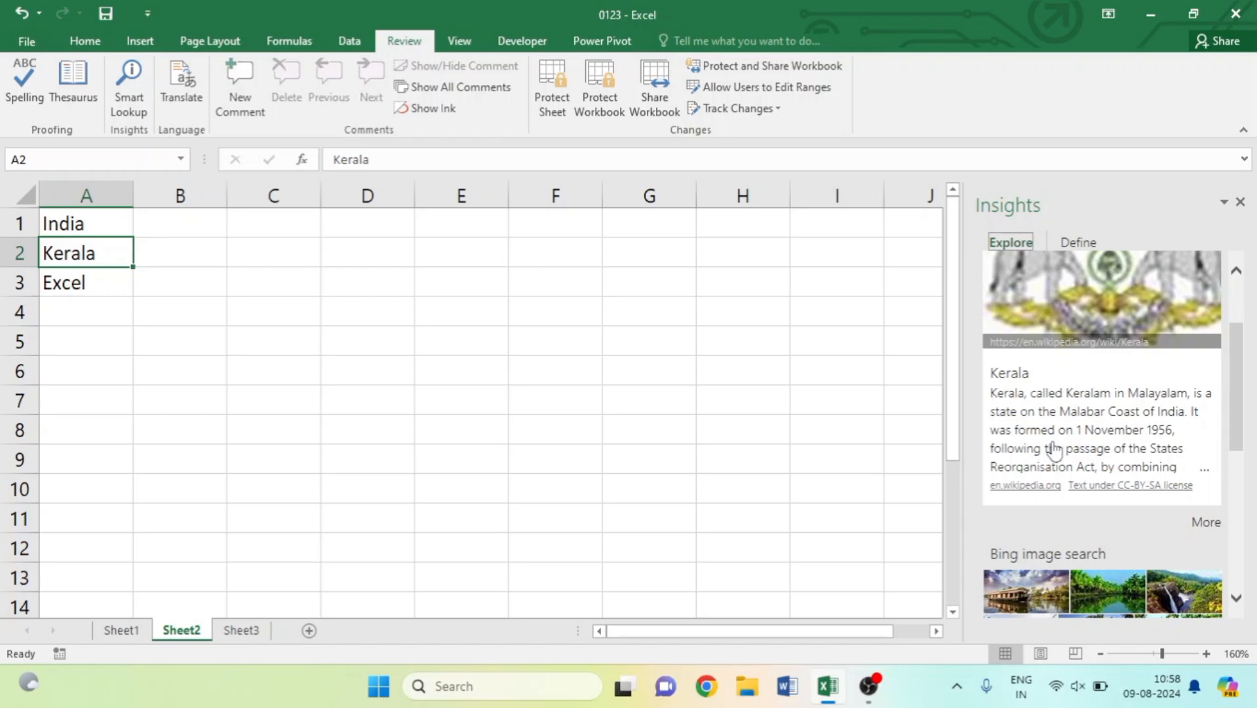
{"action": "left_click", "coordinate": [997, 399]}
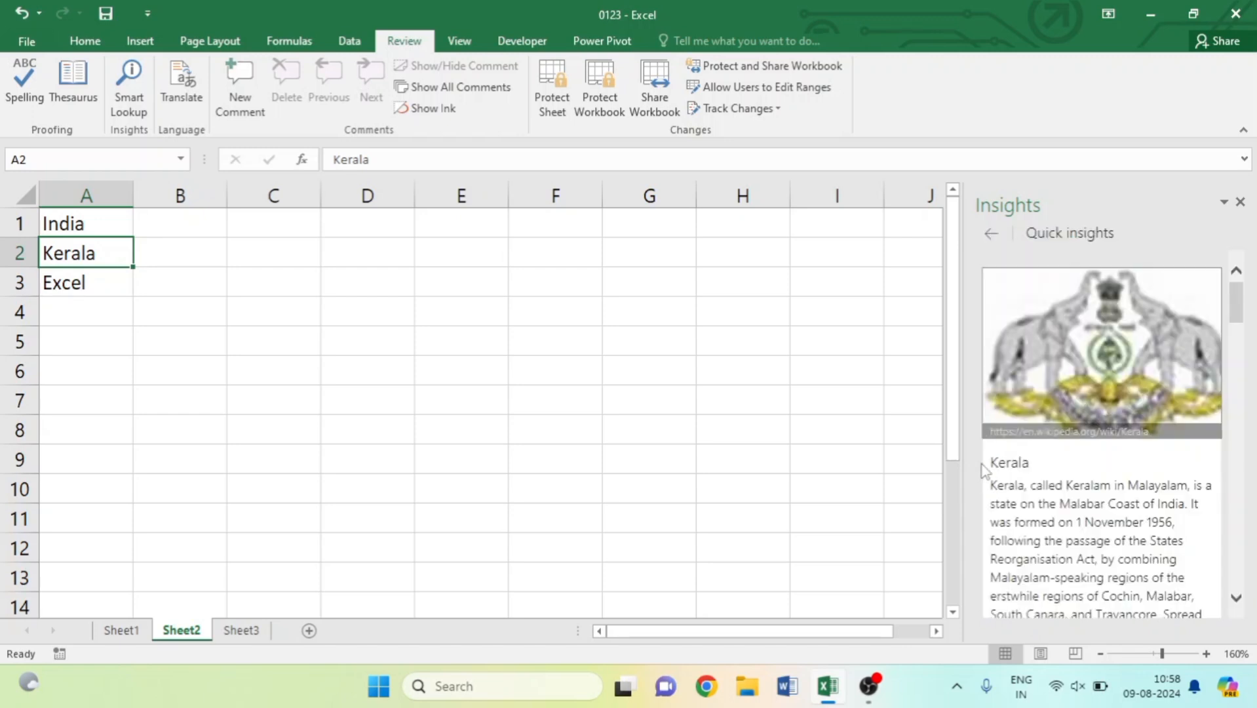
{"action": "left_click_drag", "start_coordinate": [994, 490], "coordinate": [1175, 600]}
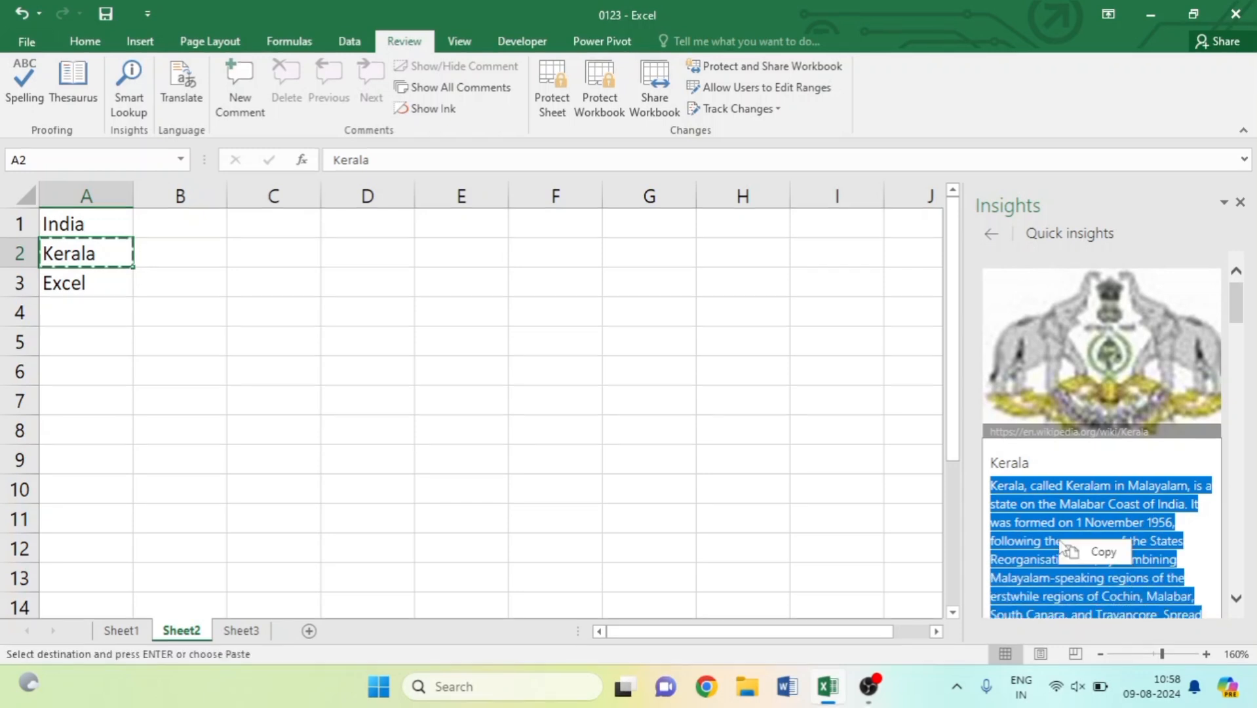
Copy Kerala's description into C2 and close the insights pane.
{"action": "left_click", "coordinate": [1070, 560]}
{"action": "left_click", "coordinate": [287, 251]}
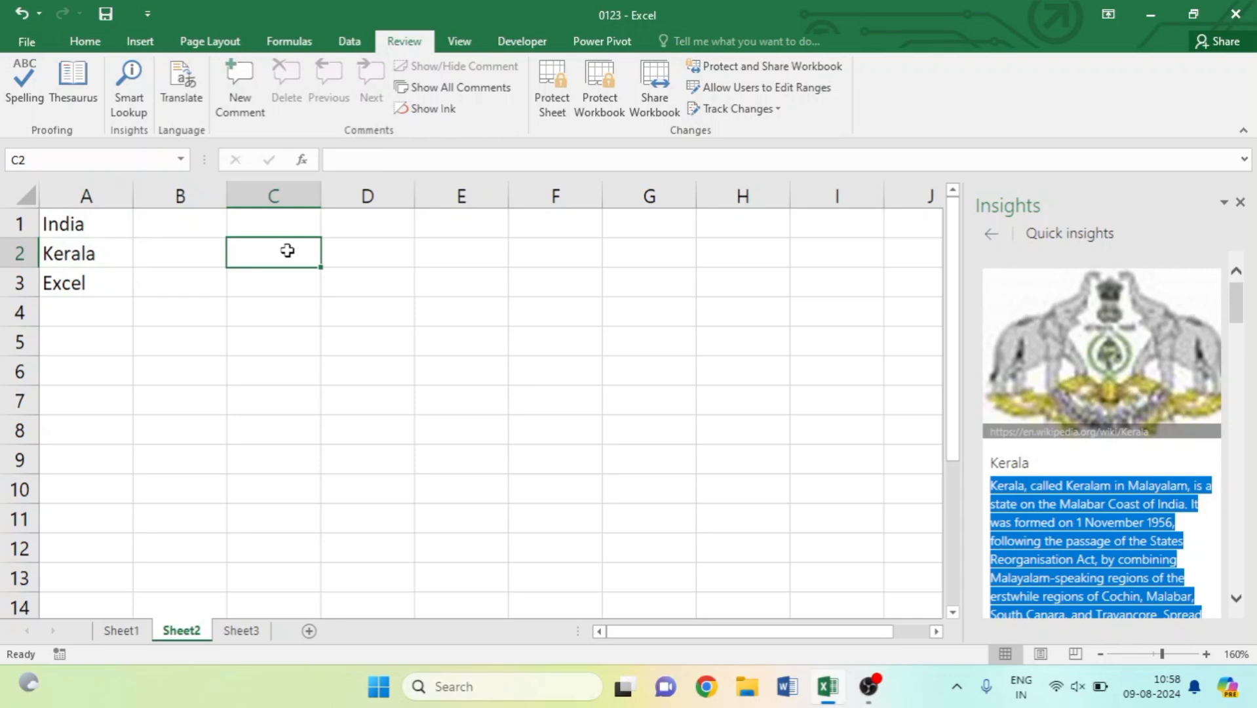
{"action": "key", "text": "ctrl+v"}
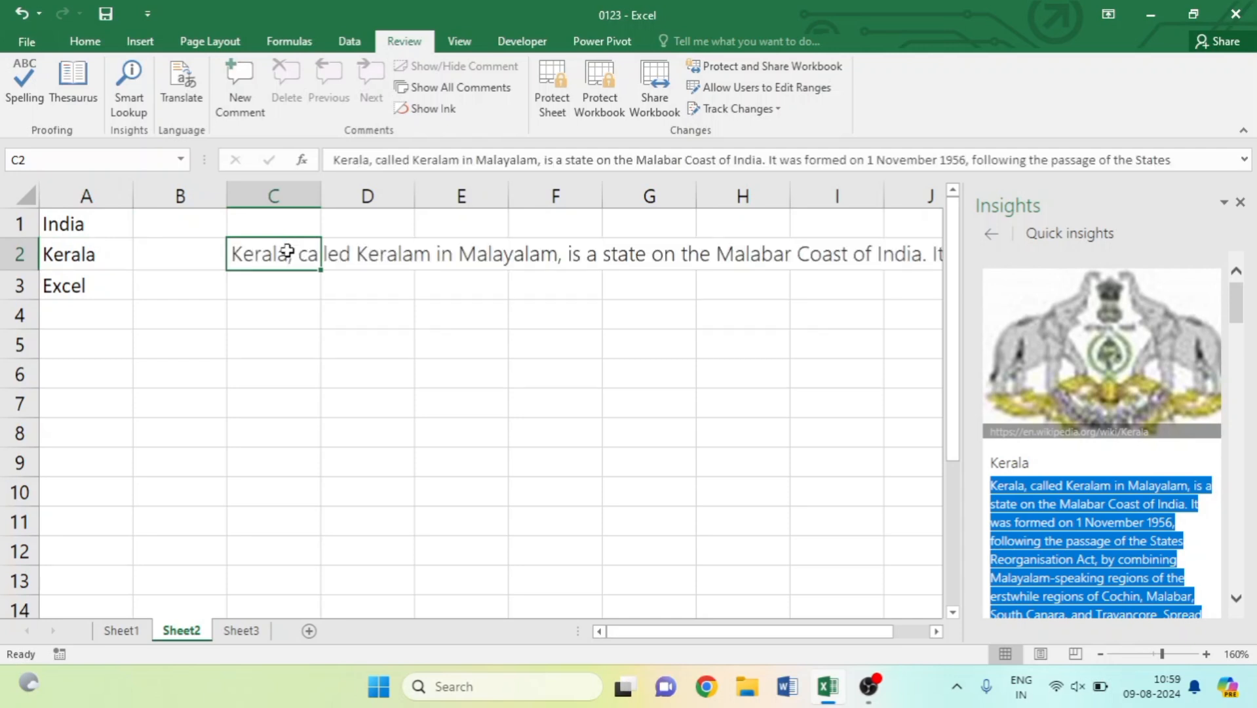
{"action": "left_click", "coordinate": [1242, 203]}
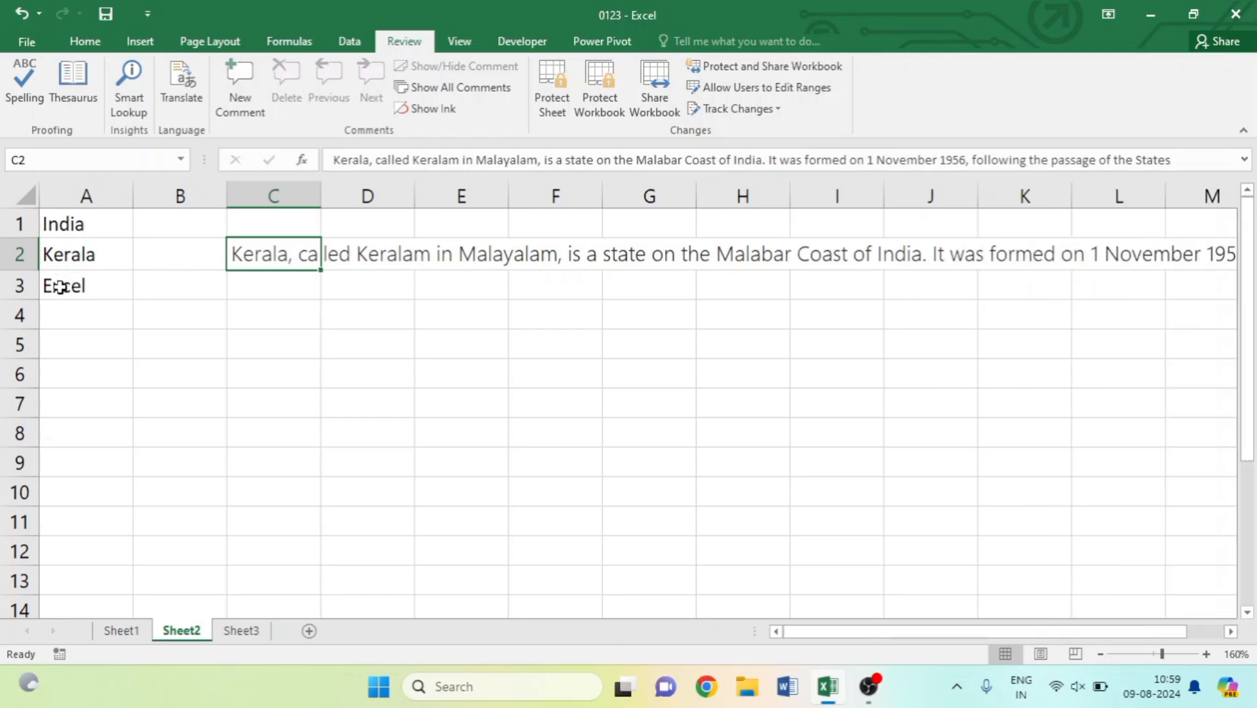
{"action": "left_click", "coordinate": [59, 287]}
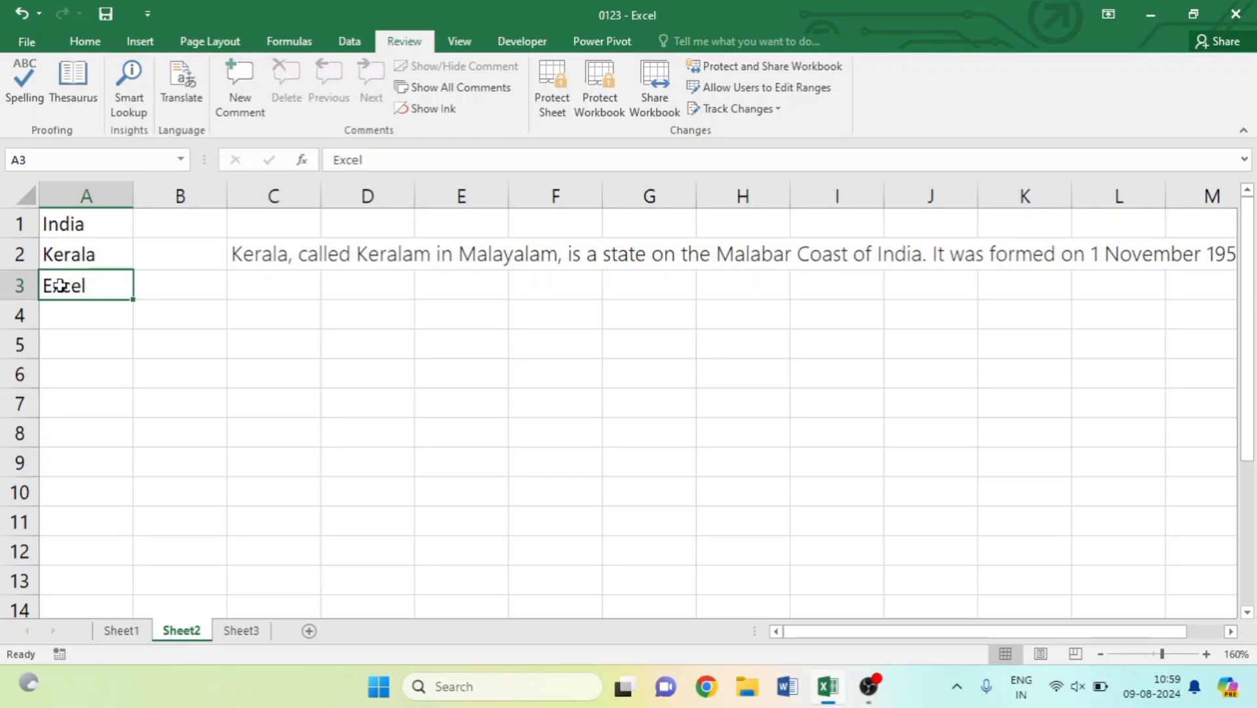
{"action": "left_click", "coordinate": [130, 104]}
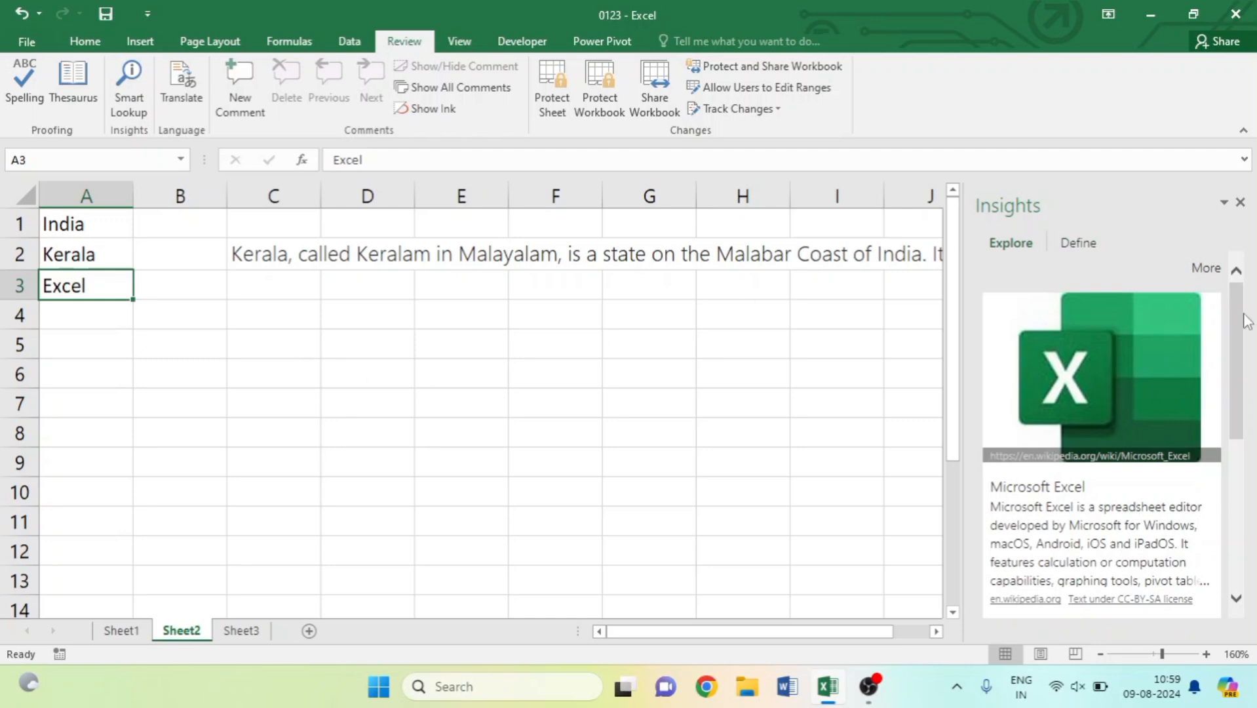
{"action": "mouse_move", "coordinate": [1235, 315]}
{"action": "left_mouse_down"}
{"action": "mouse_move", "coordinate": [1231, 453]}
{"action": "mouse_move", "coordinate": [1222, 303]}
{"action": "left_mouse_up"}
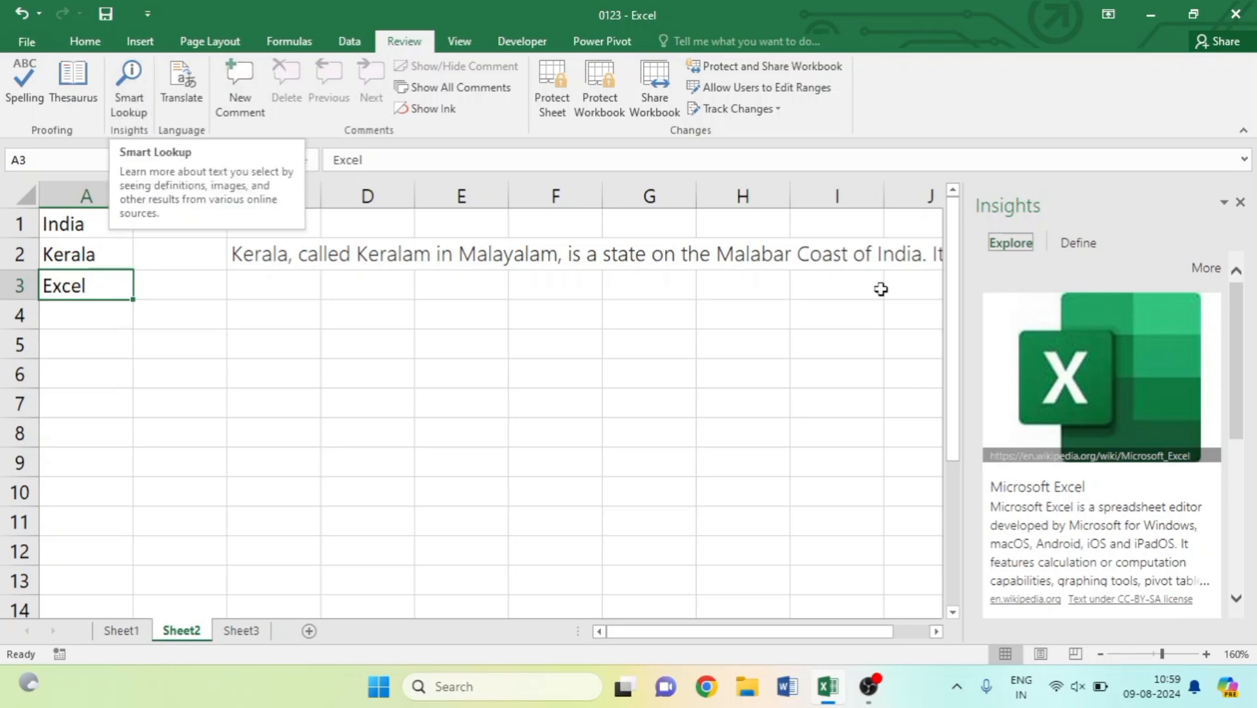
{"action": "left_click", "coordinate": [1239, 202]}
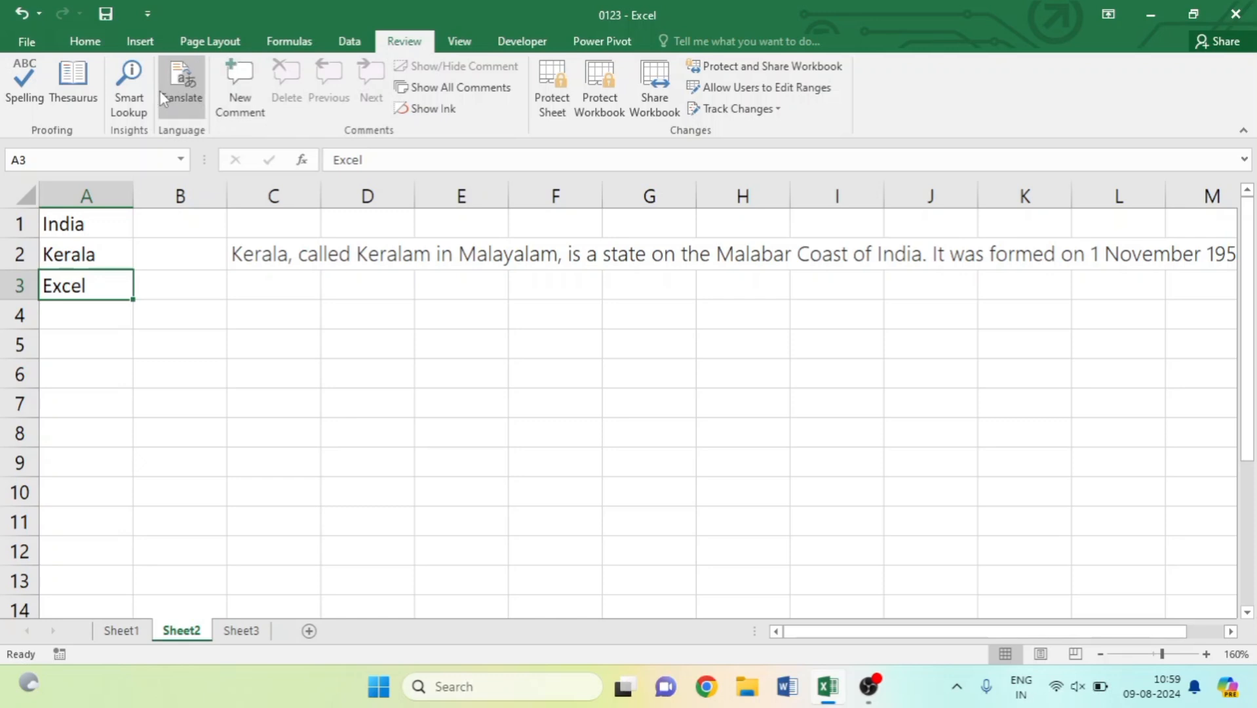
Widen column C and merge C2 through C7 to hold the Kerala paragraph.
{"action": "left_click", "coordinate": [274, 252]}
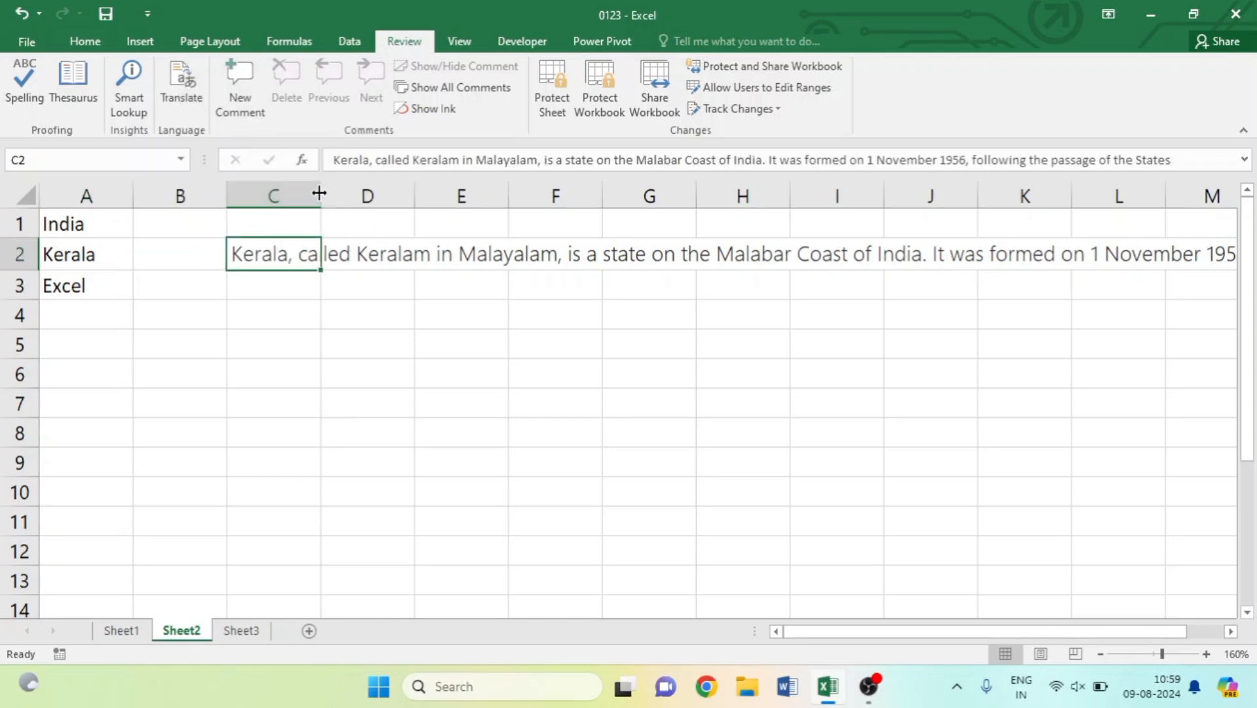
{"action": "left_click_drag", "start_coordinate": [322, 190], "coordinate": [668, 190]}
{"action": "left_click", "coordinate": [85, 42]}
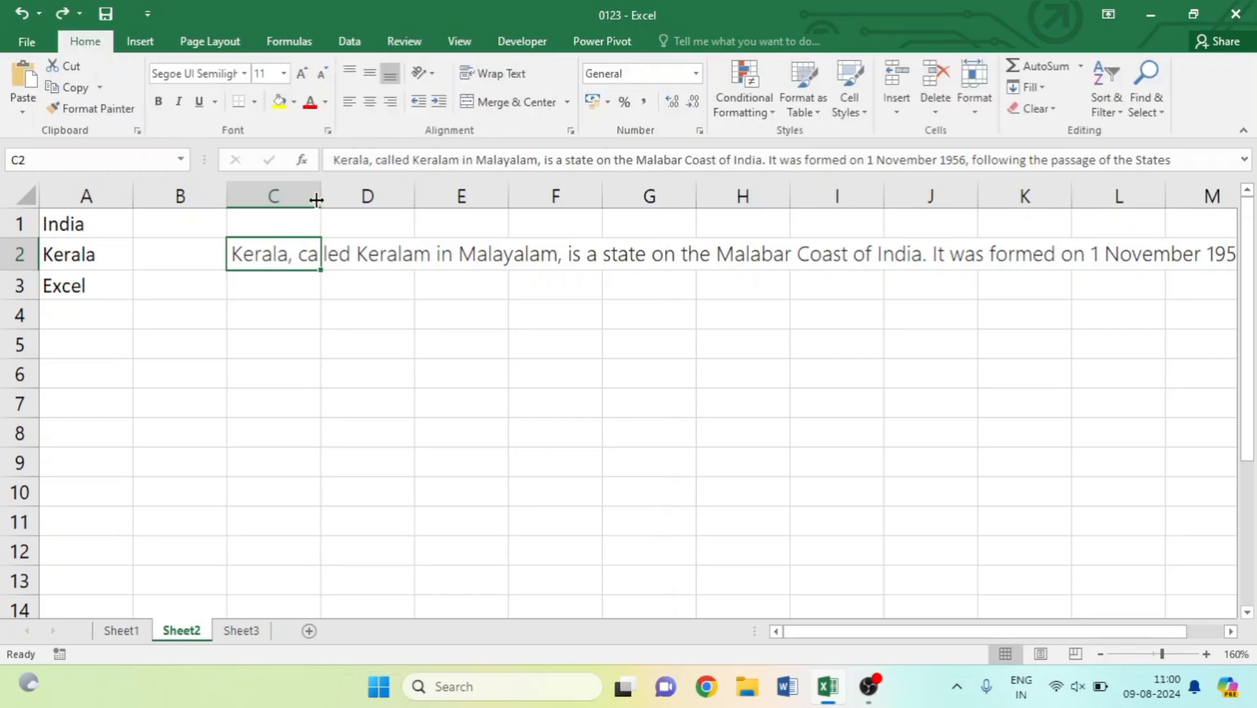
{"action": "left_click_drag", "start_coordinate": [322, 194], "coordinate": [509, 194]}
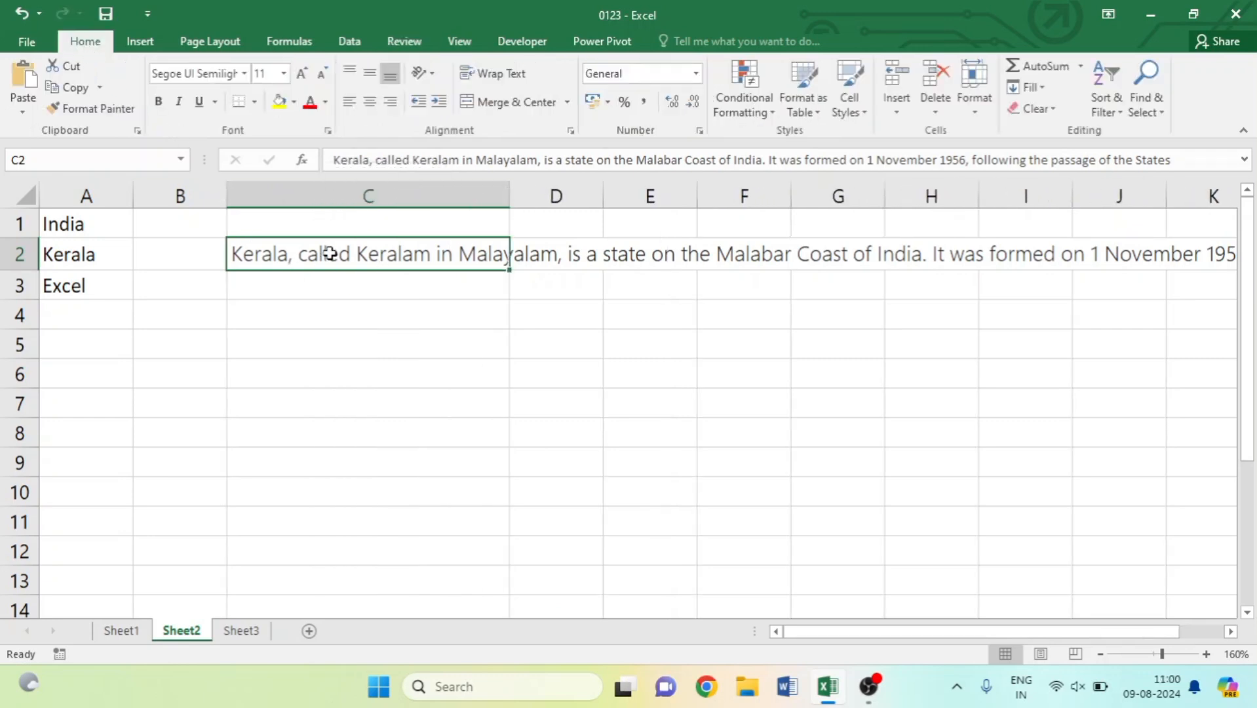
{"action": "left_click_drag", "start_coordinate": [331, 253], "coordinate": [387, 387]}
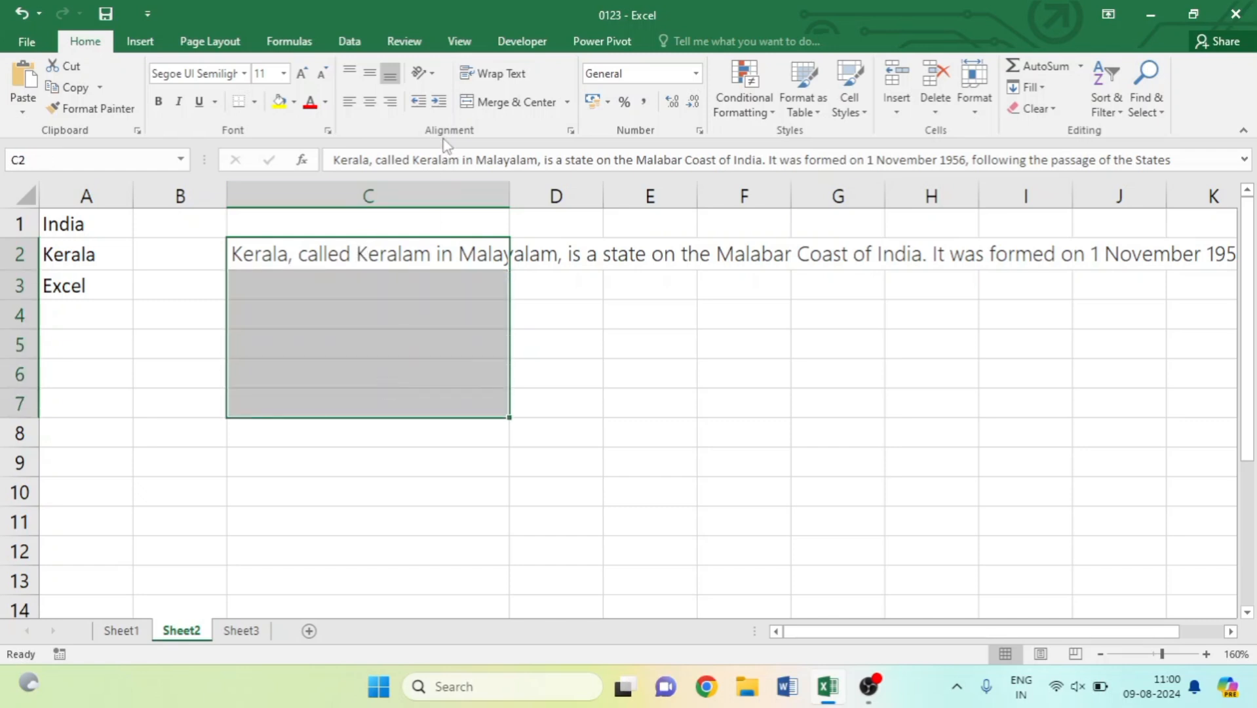
{"action": "left_click", "coordinate": [504, 103]}
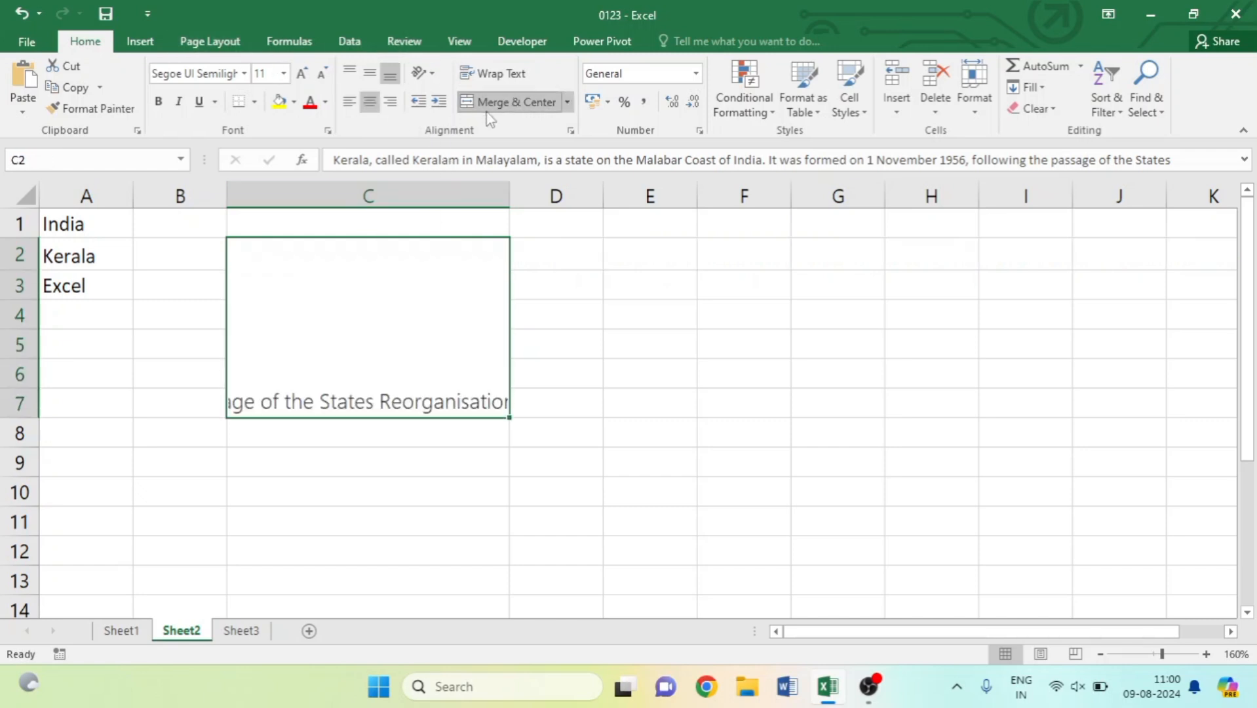
Edit the merged Kerala paragraph from its start and switch to the Review tools.
{"action": "double_click", "coordinate": [417, 402]}
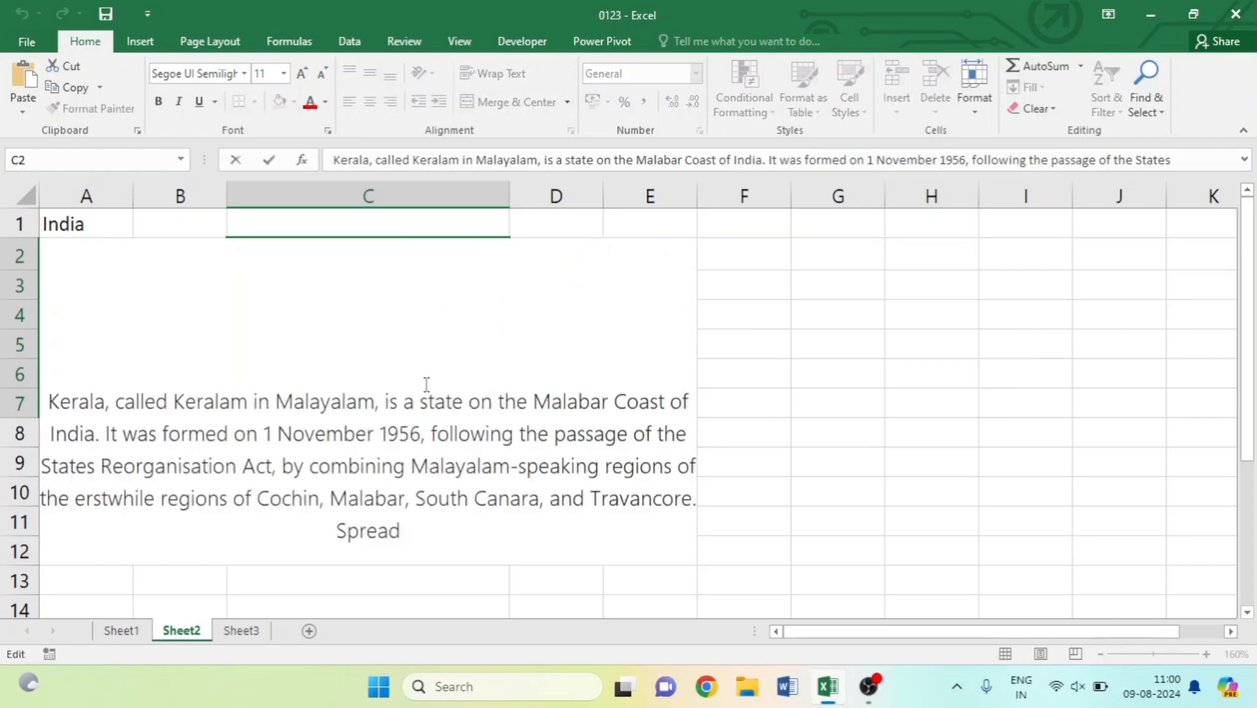
{"action": "key", "text": "Home"}
{"action": "left_click", "coordinate": [404, 41]}
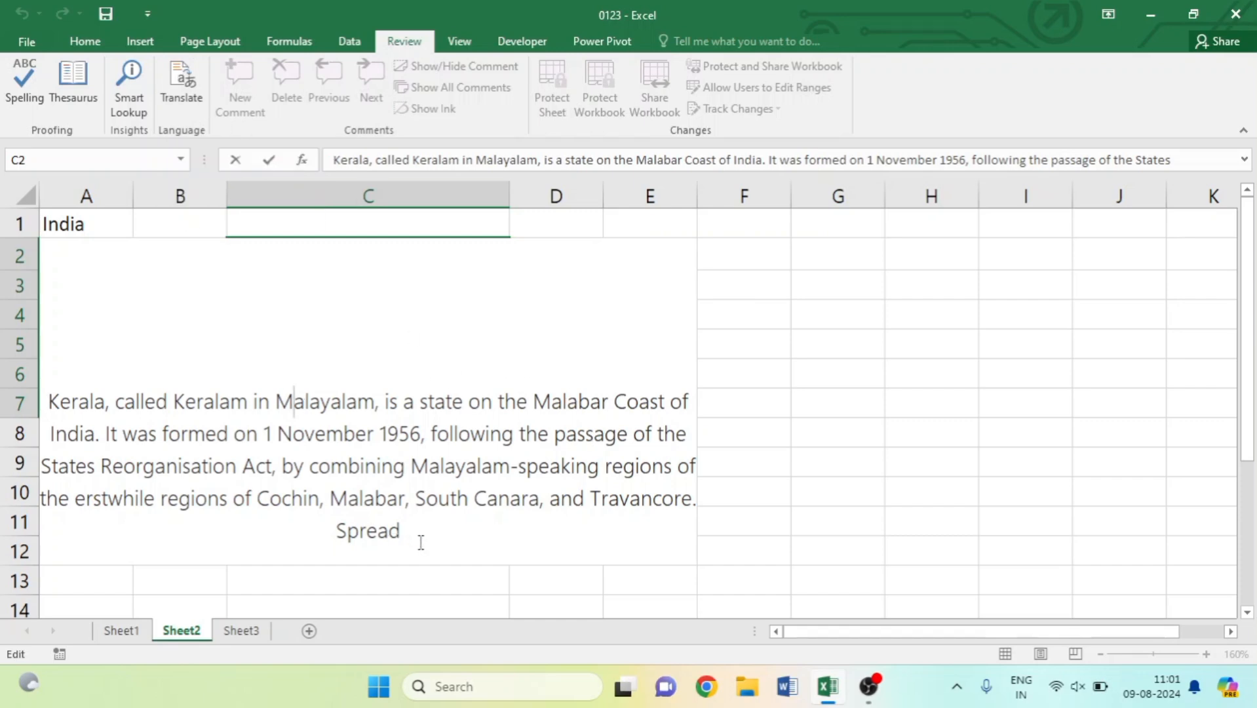
{"action": "left_click", "coordinate": [838, 402]}
{"action": "left_click", "coordinate": [415, 371]}
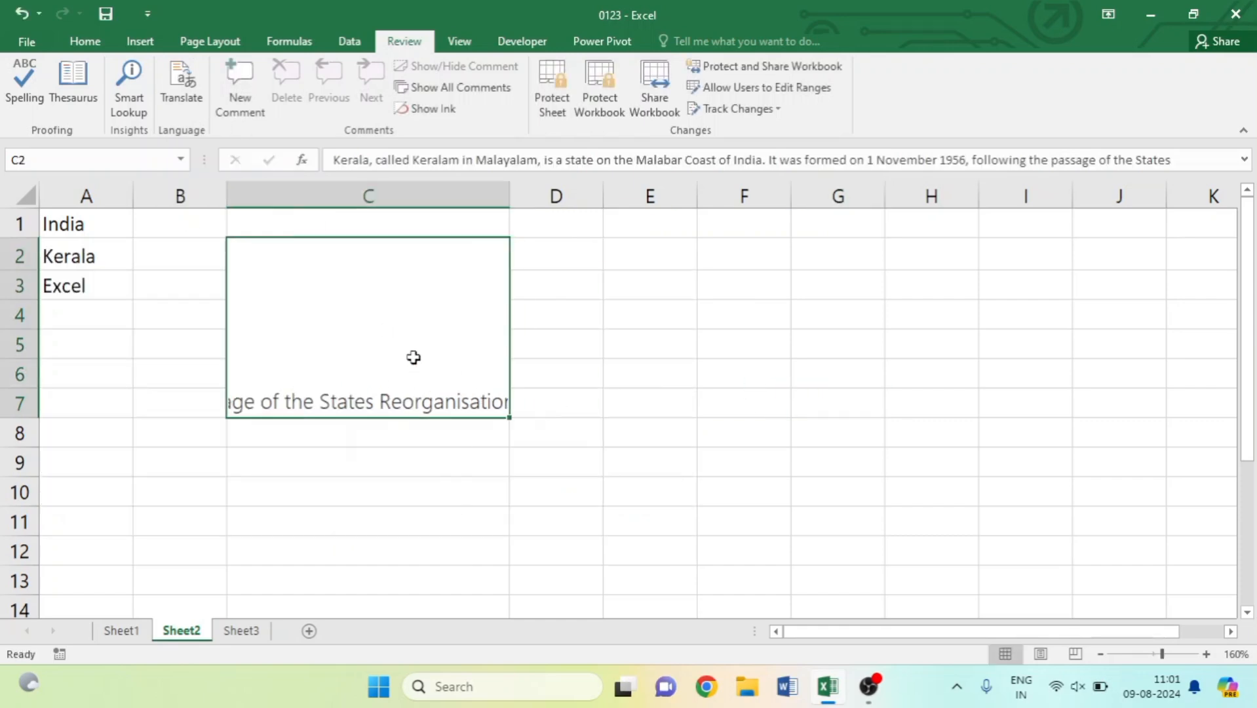
Translate the Kerala paragraph in C2 to Hindi, briefly trying Japanese first.
{"action": "left_click", "coordinate": [181, 97]}
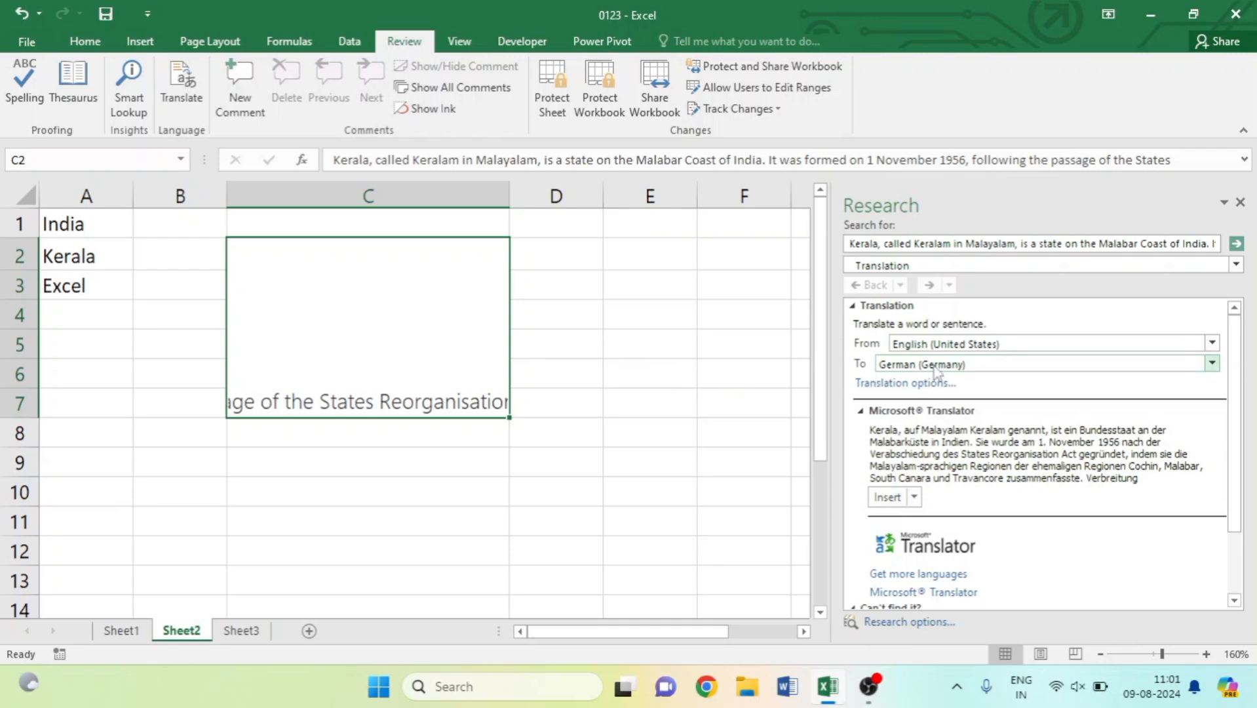
{"action": "left_click", "coordinate": [1212, 363]}
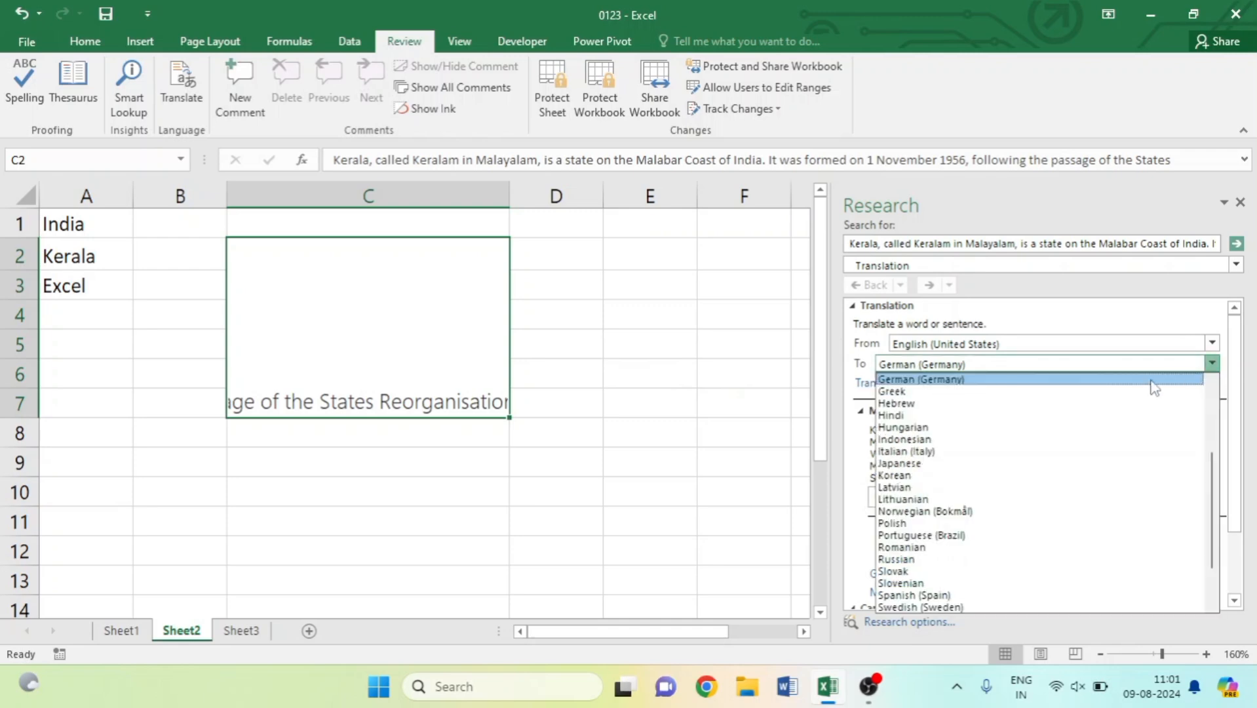
{"action": "left_click", "coordinate": [1024, 416]}
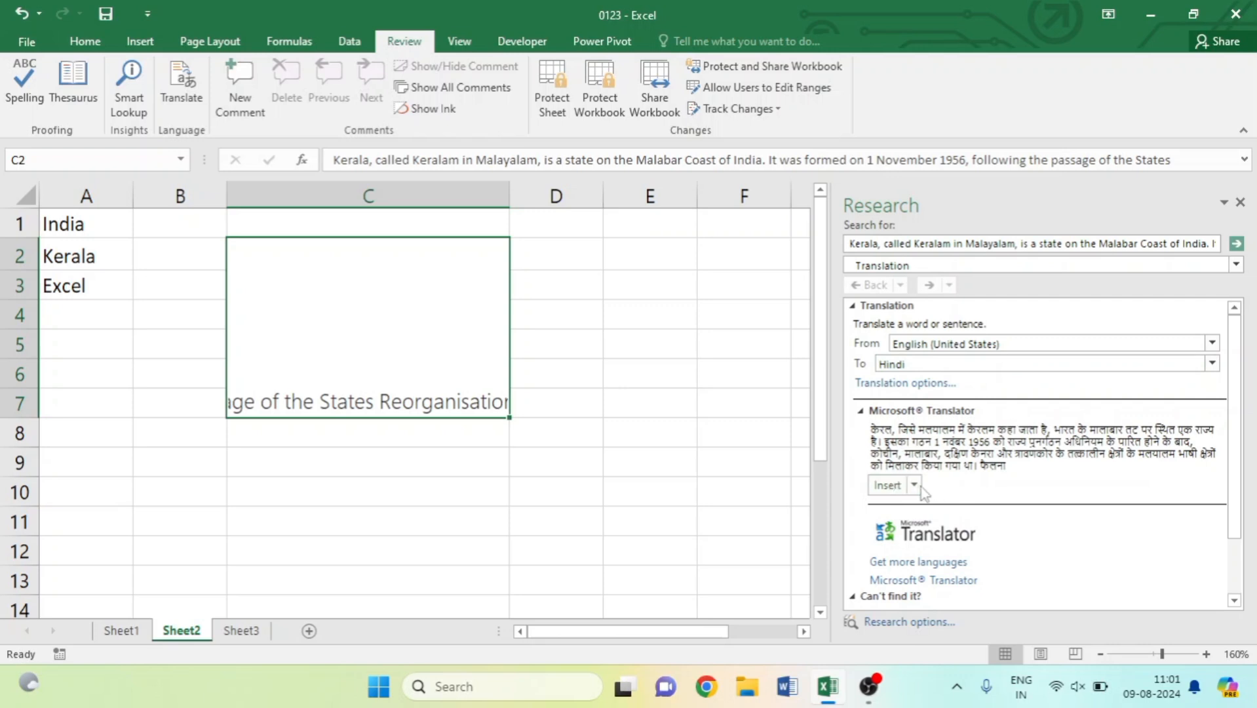
{"action": "scroll", "coordinate": [1234, 416], "scroll_direction": "down", "scroll_amount": 1}
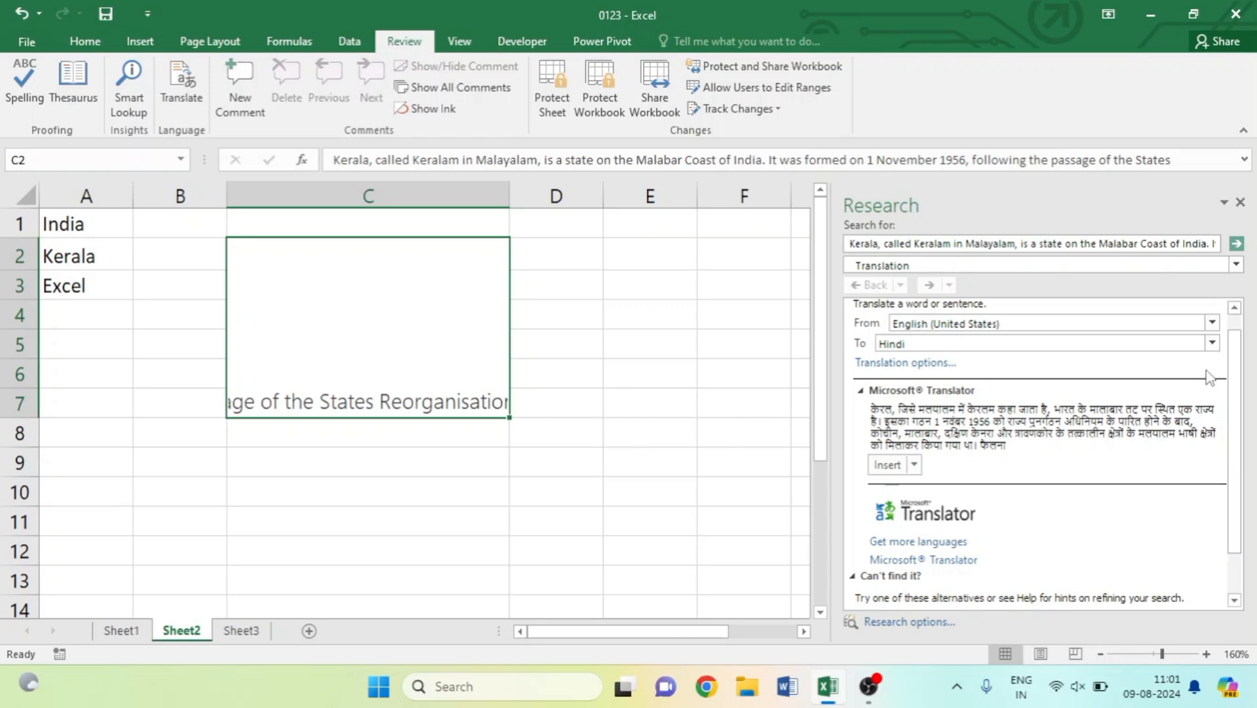
{"action": "left_click", "coordinate": [1211, 345]}
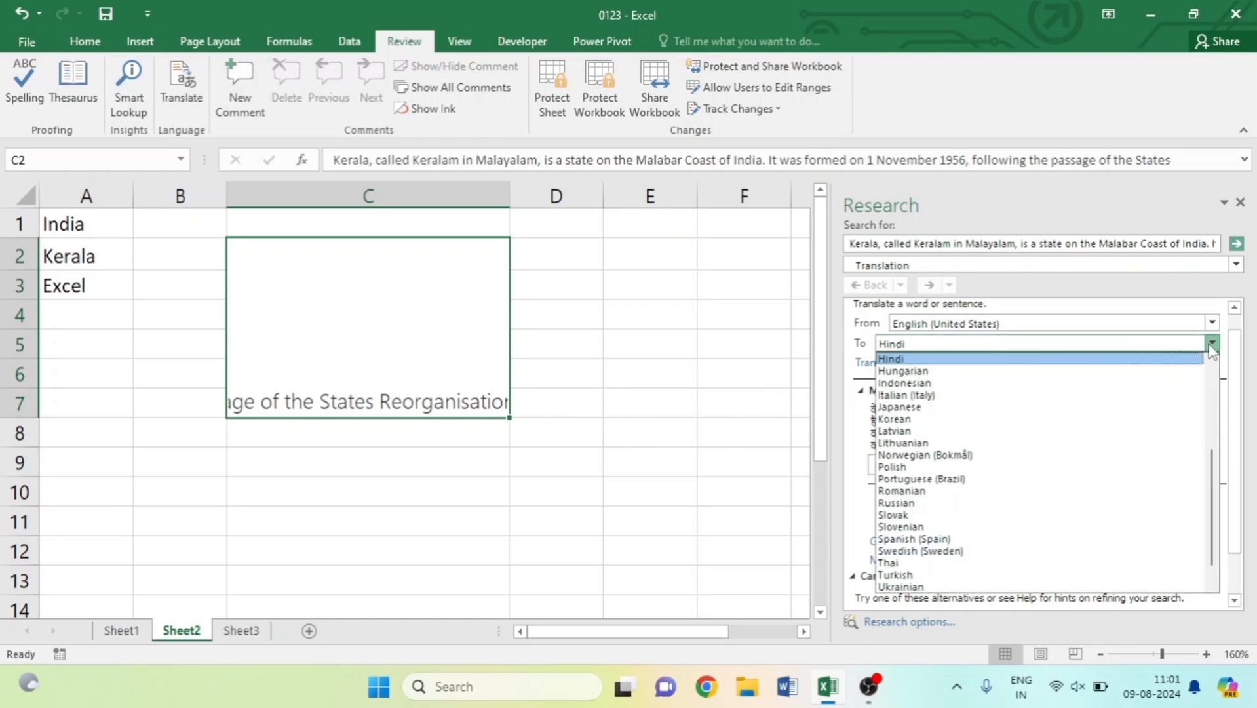
{"action": "left_click", "coordinate": [926, 407]}
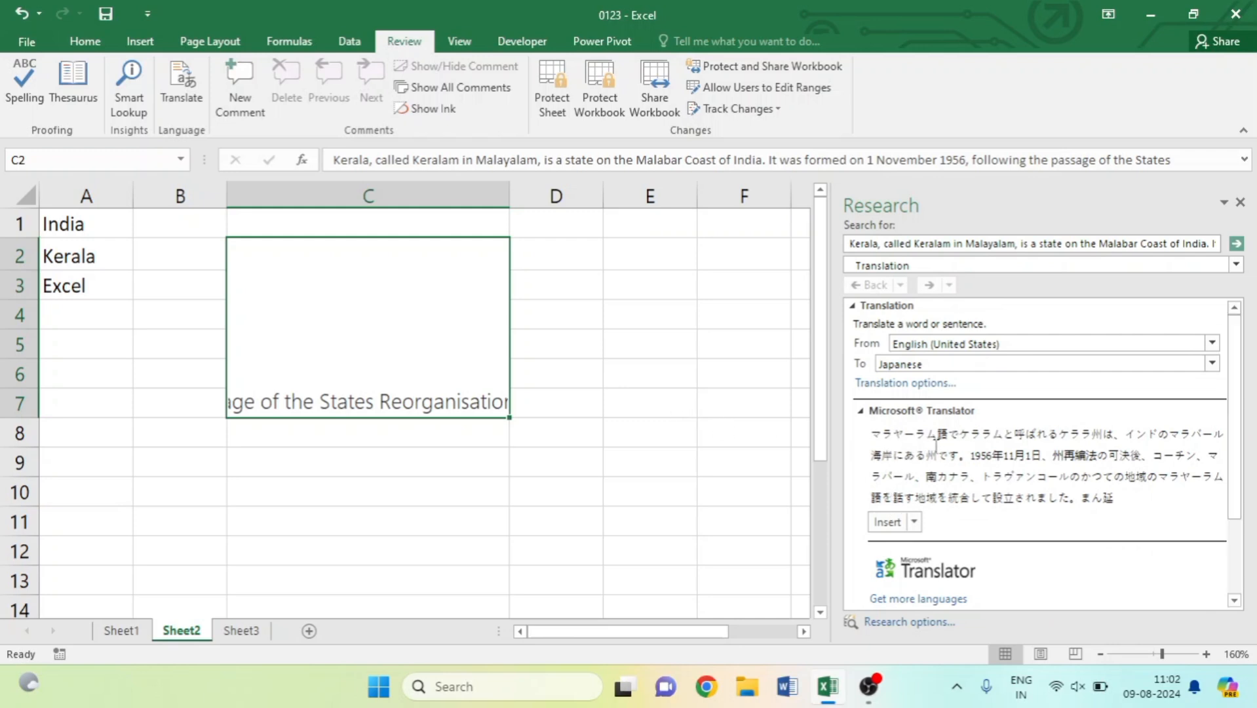
{"action": "left_click", "coordinate": [1211, 363]}
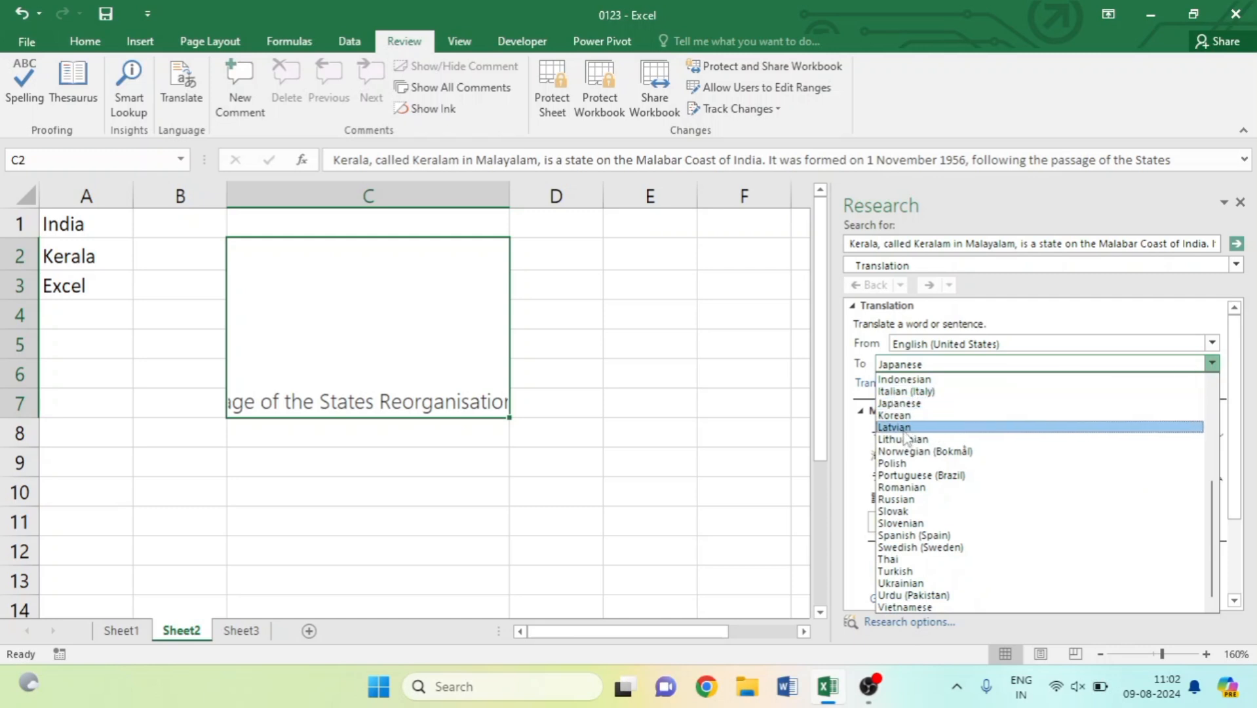
{"action": "scroll", "coordinate": [904, 436], "scroll_direction": "up", "scroll_amount": 1}
{"action": "left_click", "coordinate": [913, 392]}
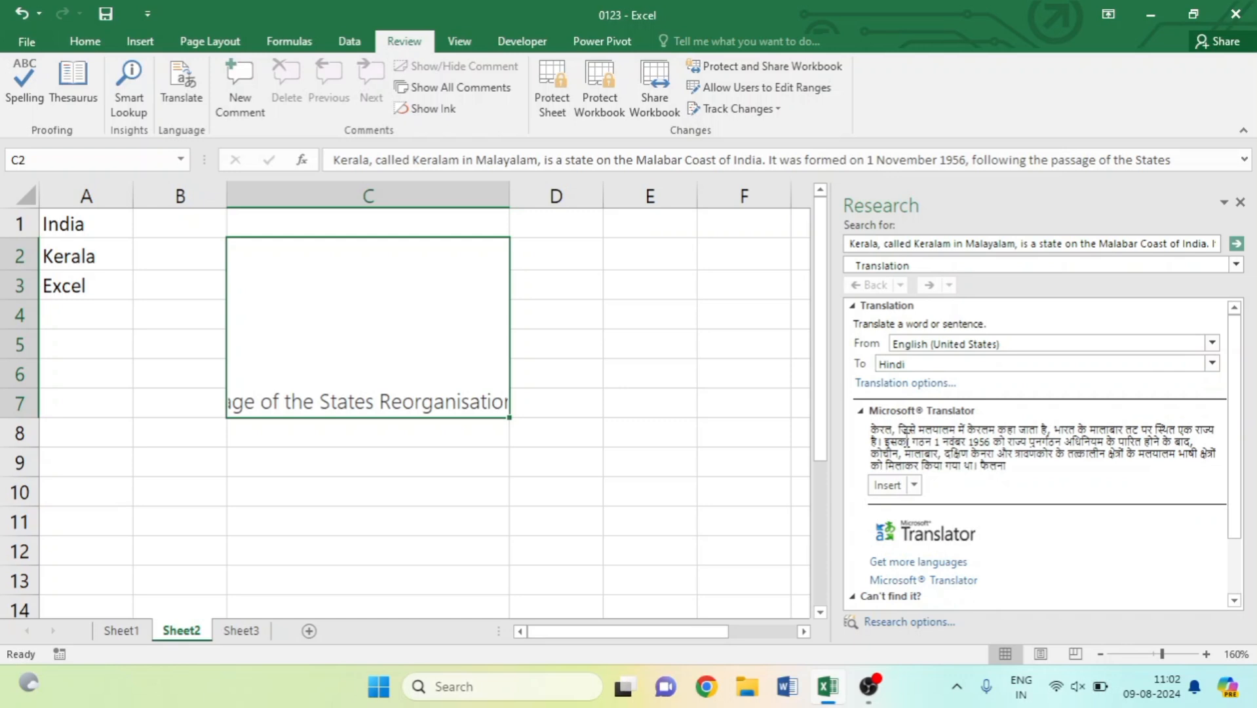
Copy the full Hindi translation text and select cell C9 as the destination.
{"action": "left_click_drag", "start_coordinate": [871, 429], "coordinate": [1076, 473]}
{"action": "right_click", "coordinate": [1040, 446]}
{"action": "left_click", "coordinate": [1089, 458]}
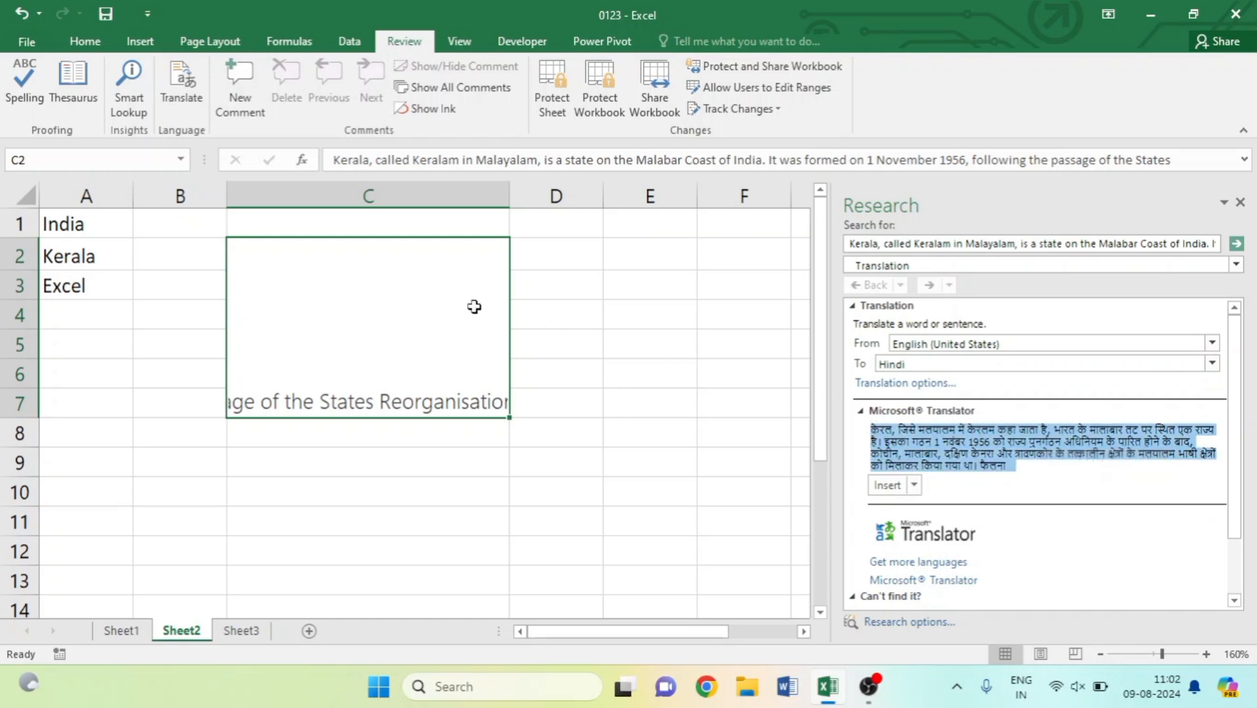
{"action": "left_click", "coordinate": [352, 462]}
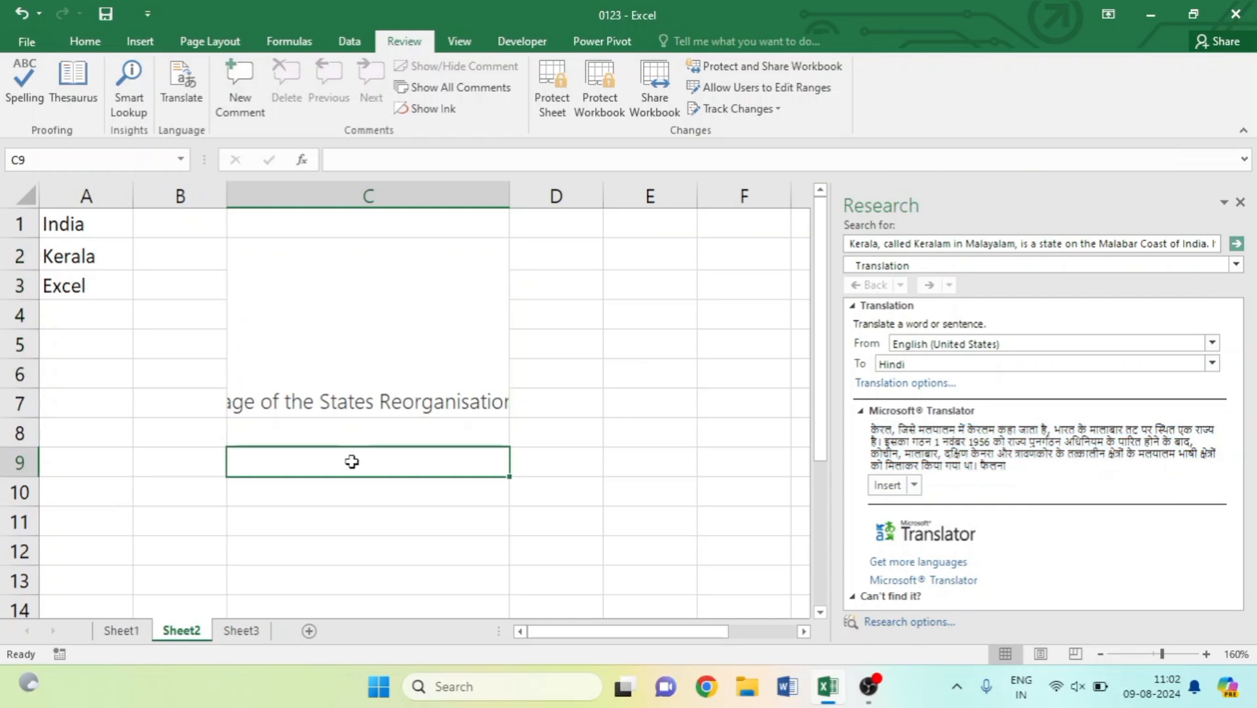
Paste the Hindi translation into C9, close the translation pane, and go to Sheet1.
{"action": "key", "text": "ctrl+v"}
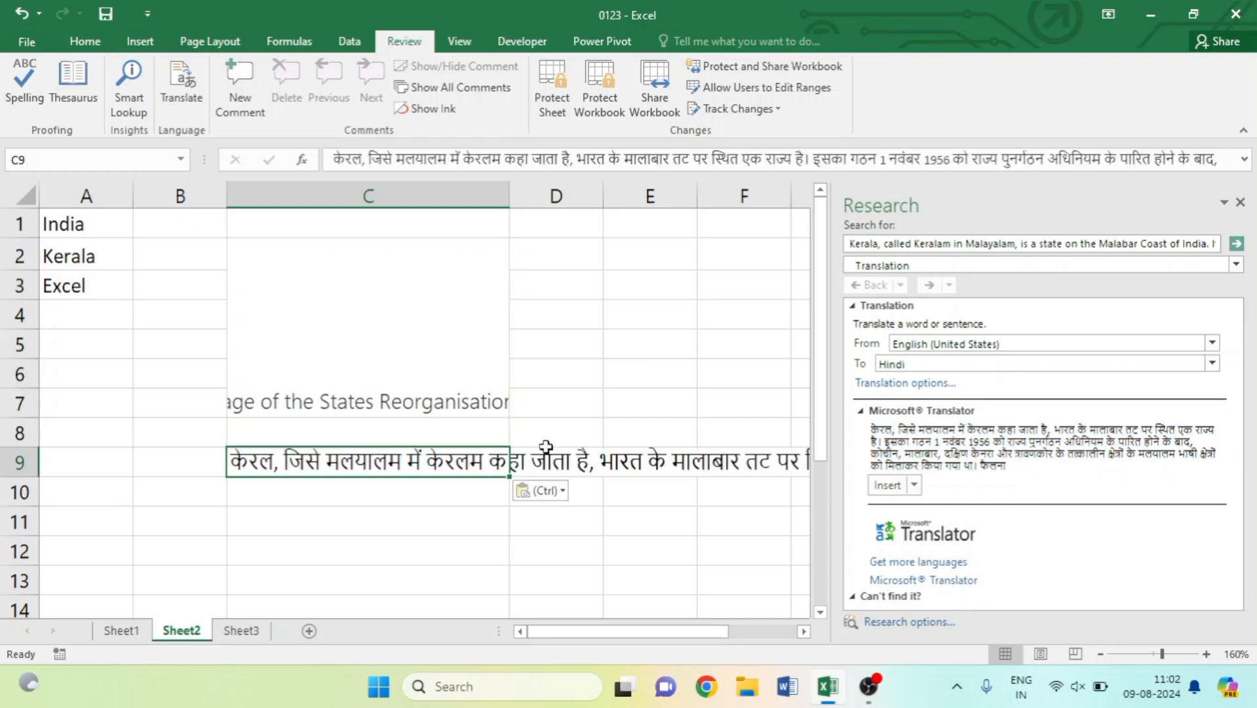
{"action": "left_click", "coordinate": [1240, 203]}
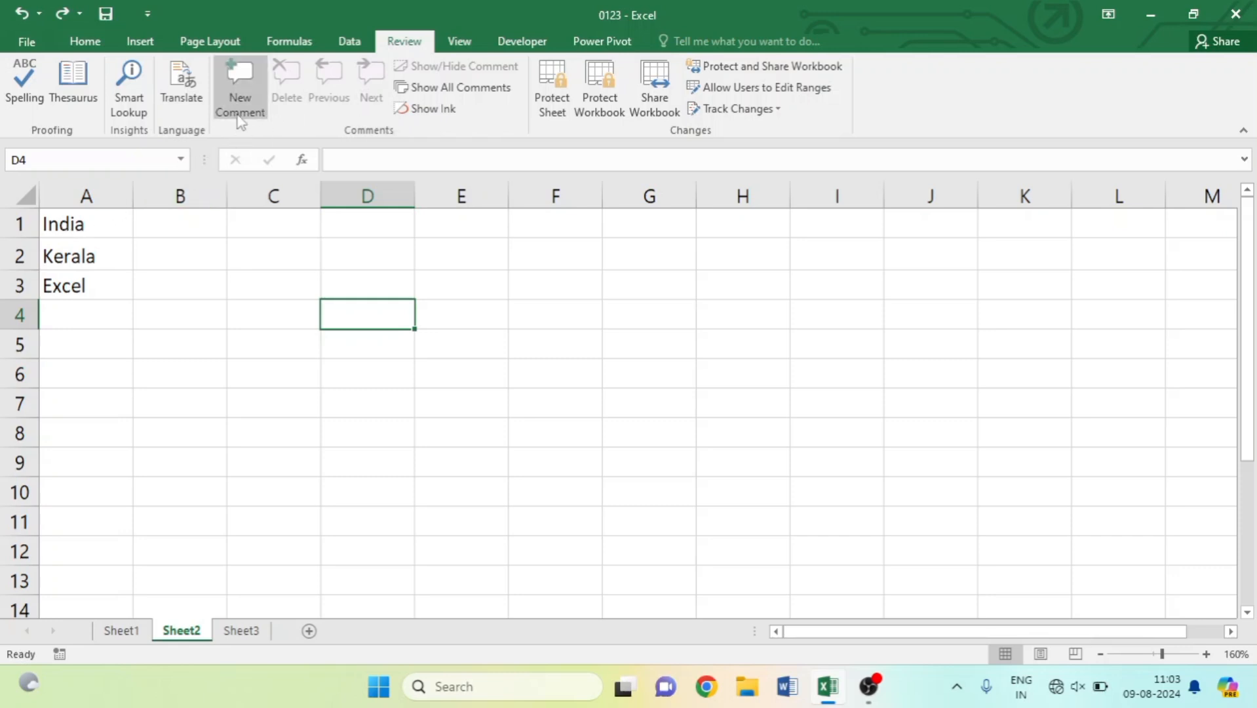
{"action": "key", "text": "ctrl+Home"}
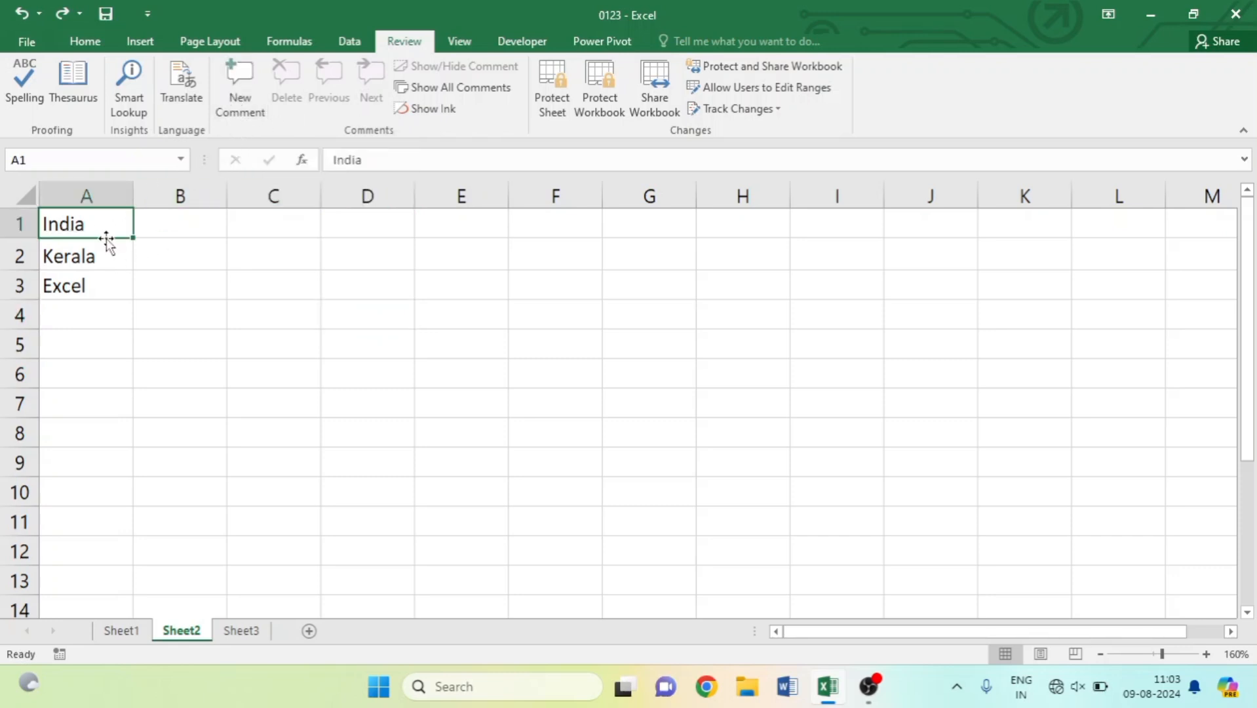
{"action": "left_click", "coordinate": [100, 253]}
{"action": "left_click", "coordinate": [84, 281]}
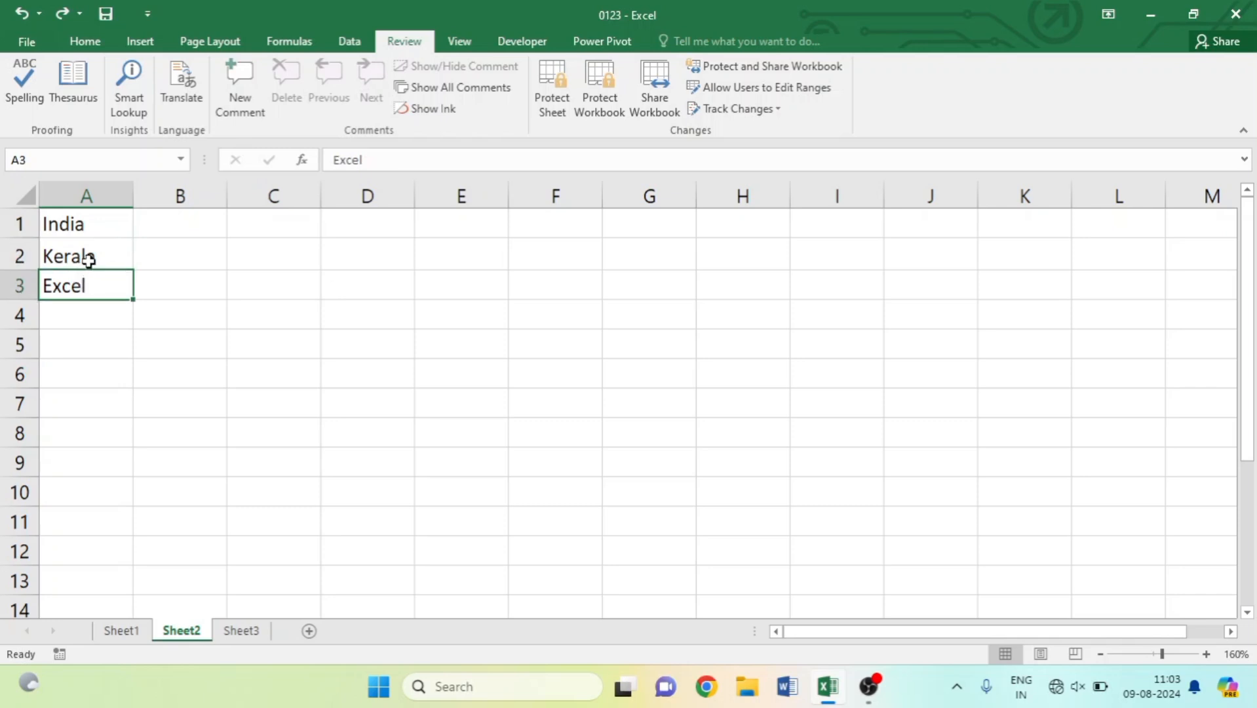
{"action": "left_click", "coordinate": [91, 256]}
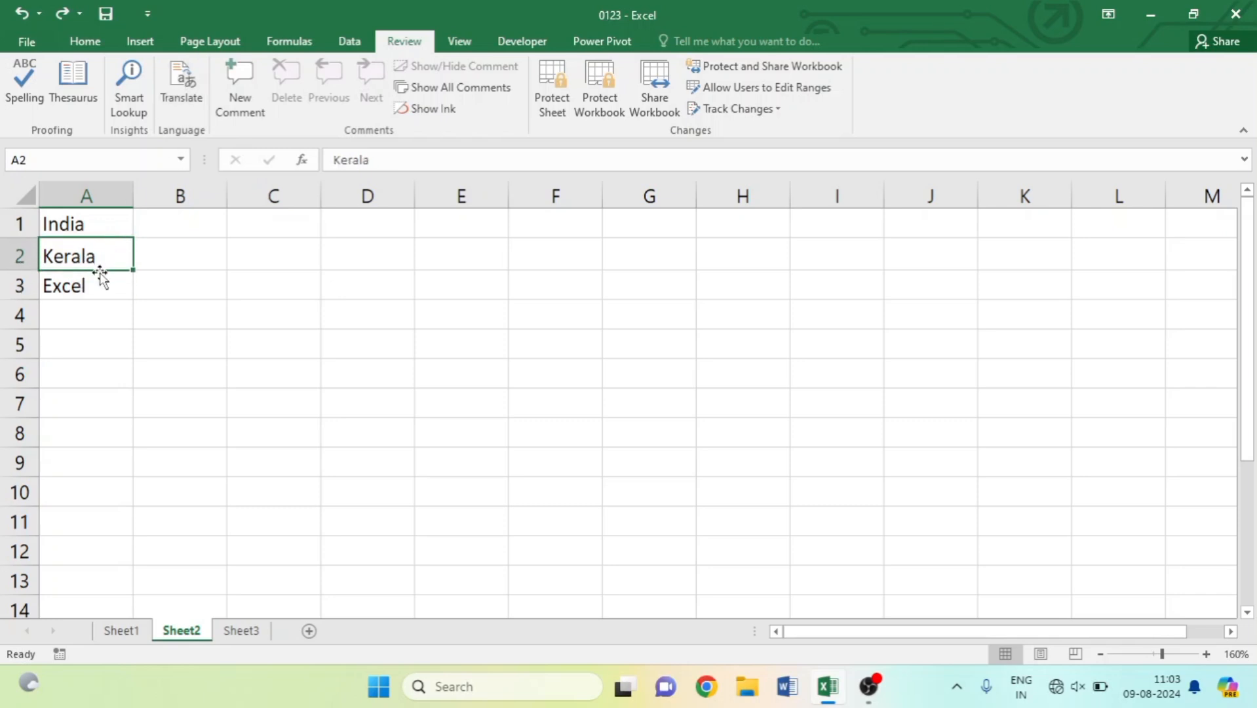
{"action": "left_click", "coordinate": [121, 630]}
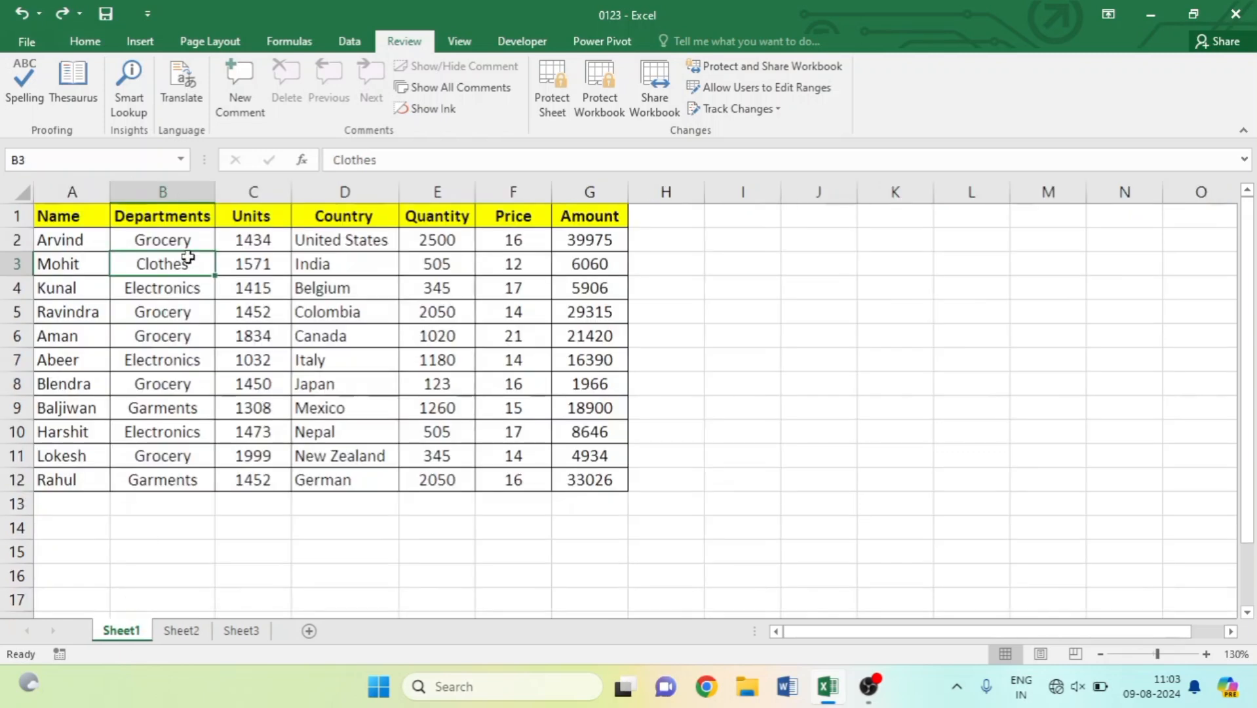
Attach a new, empty comment to the first employee name in cell A2.
{"action": "left_click", "coordinate": [53, 243]}
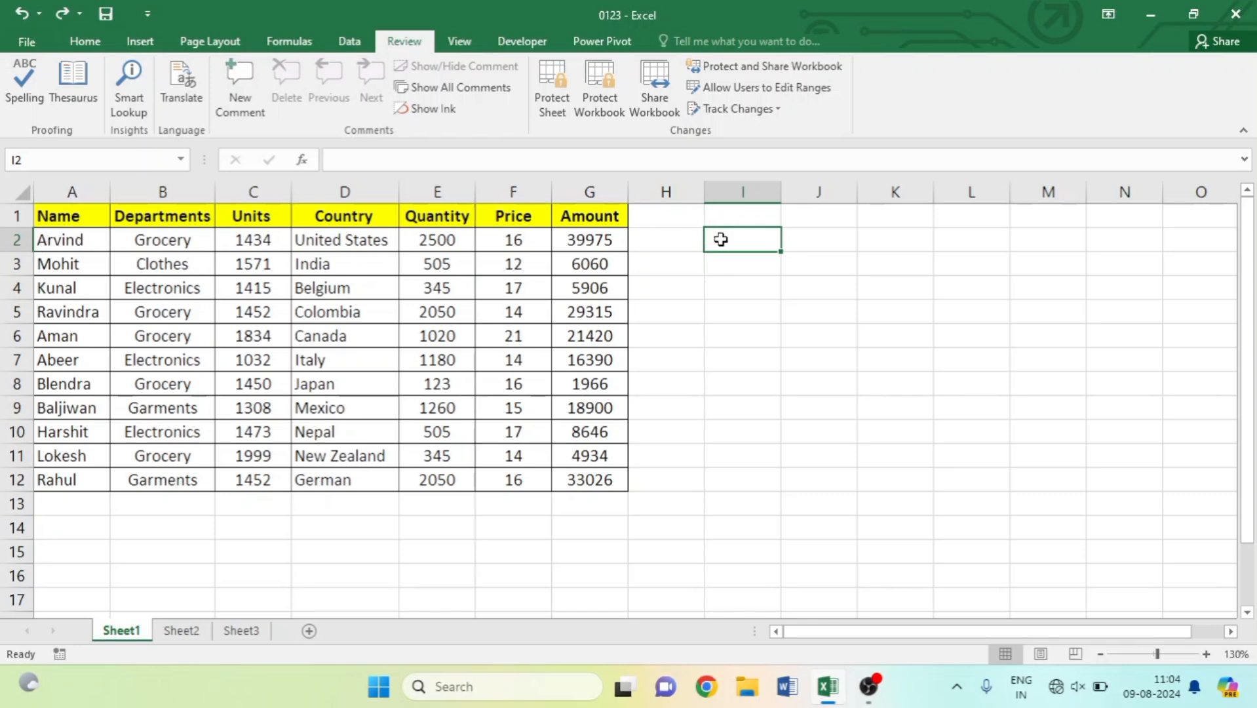
{"action": "left_click", "coordinate": [66, 241]}
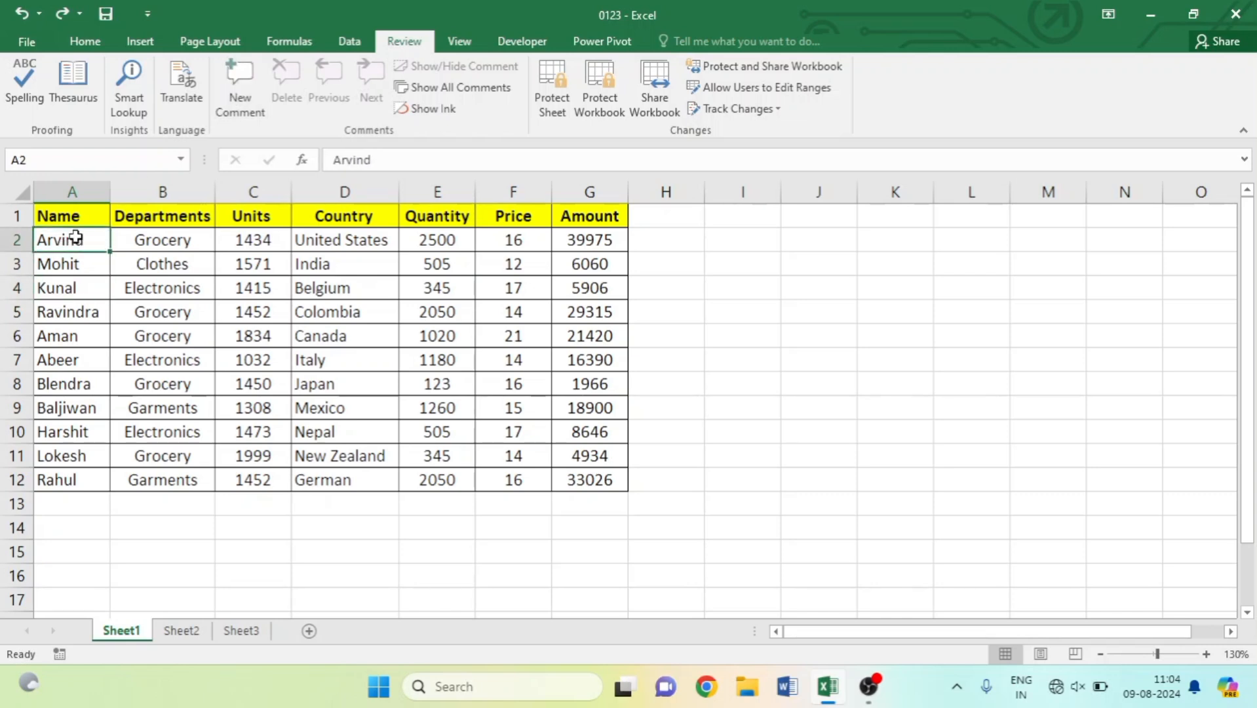
{"action": "left_click", "coordinate": [240, 114]}
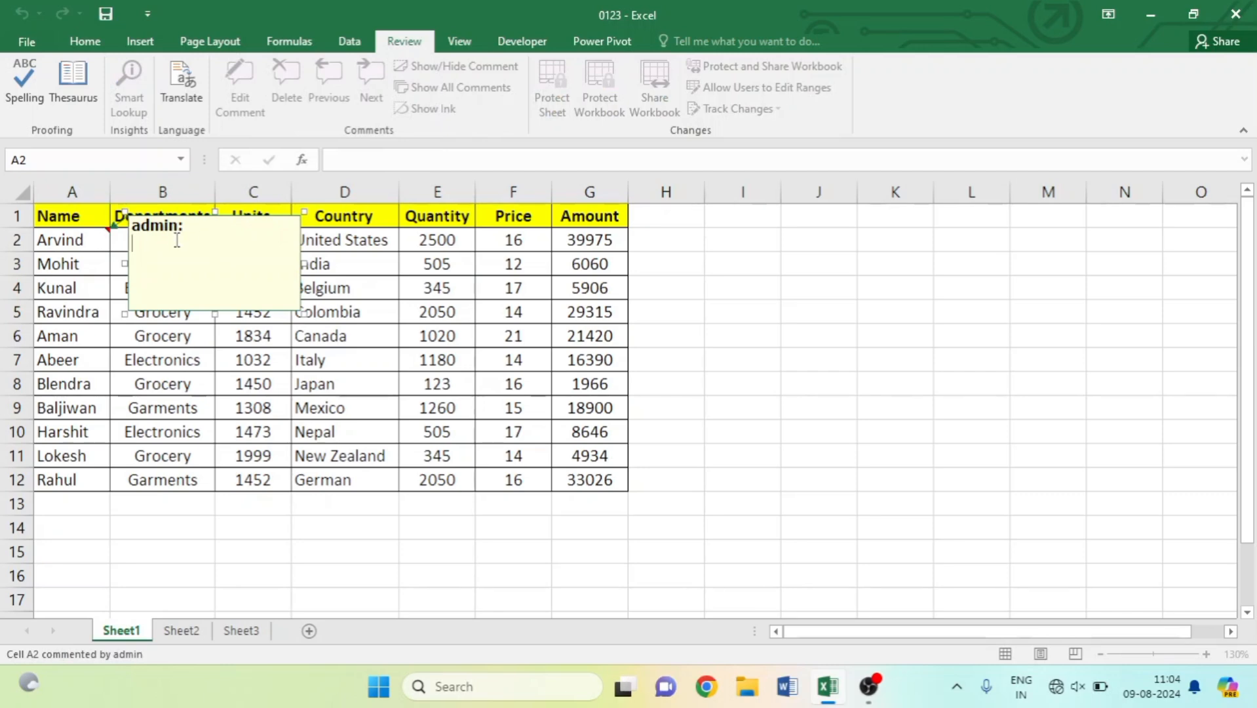
Replace the author label in A2's comment with 'The employee is very intelligent'.
{"action": "key", "text": "BackSpace"}
{"action": "key", "text": "BackSpace"}
{"action": "key", "text": "BackSpace"}
{"action": "key", "text": "BackSpace"}
{"action": "key", "text": "BackSpace"}
{"action": "key", "text": "BackSpace"}
{"action": "key", "text": "BackSpace"}
{"action": "type", "text": "the e"}
{"action": "type", "text": "mployee is very intelligent"}
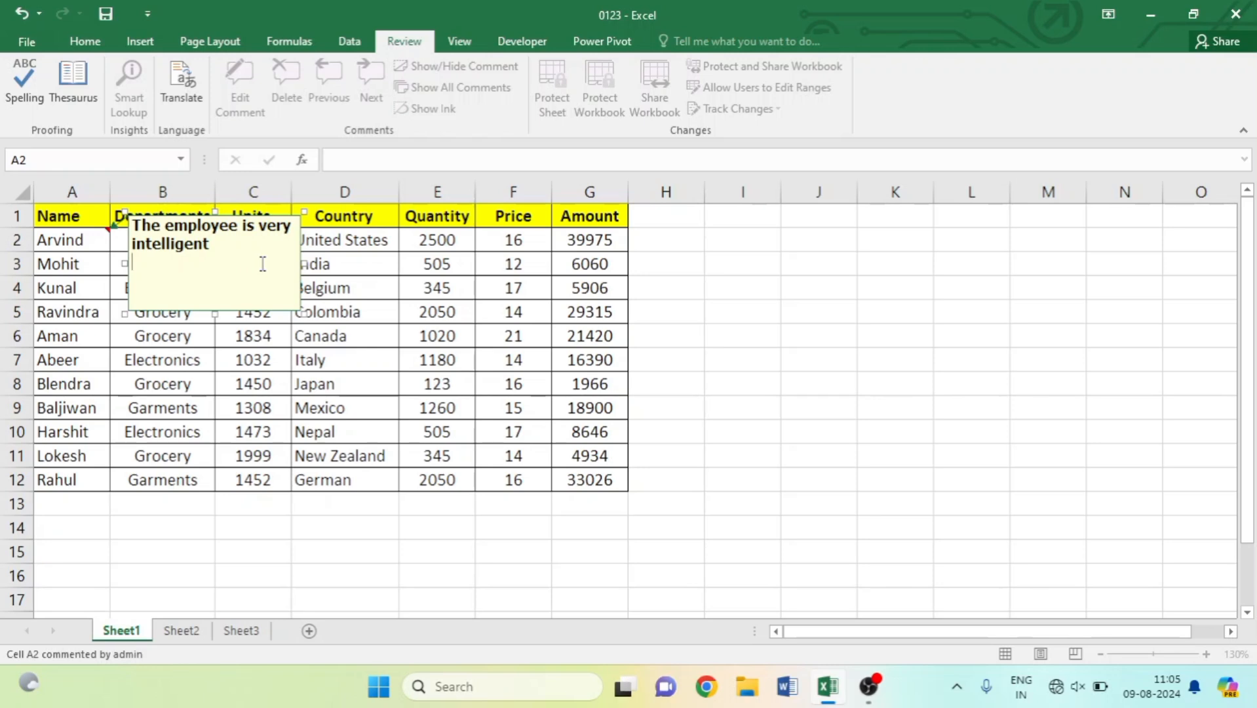
{"action": "left_click", "coordinate": [357, 255]}
{"action": "mouse_move", "coordinate": [69, 243]}
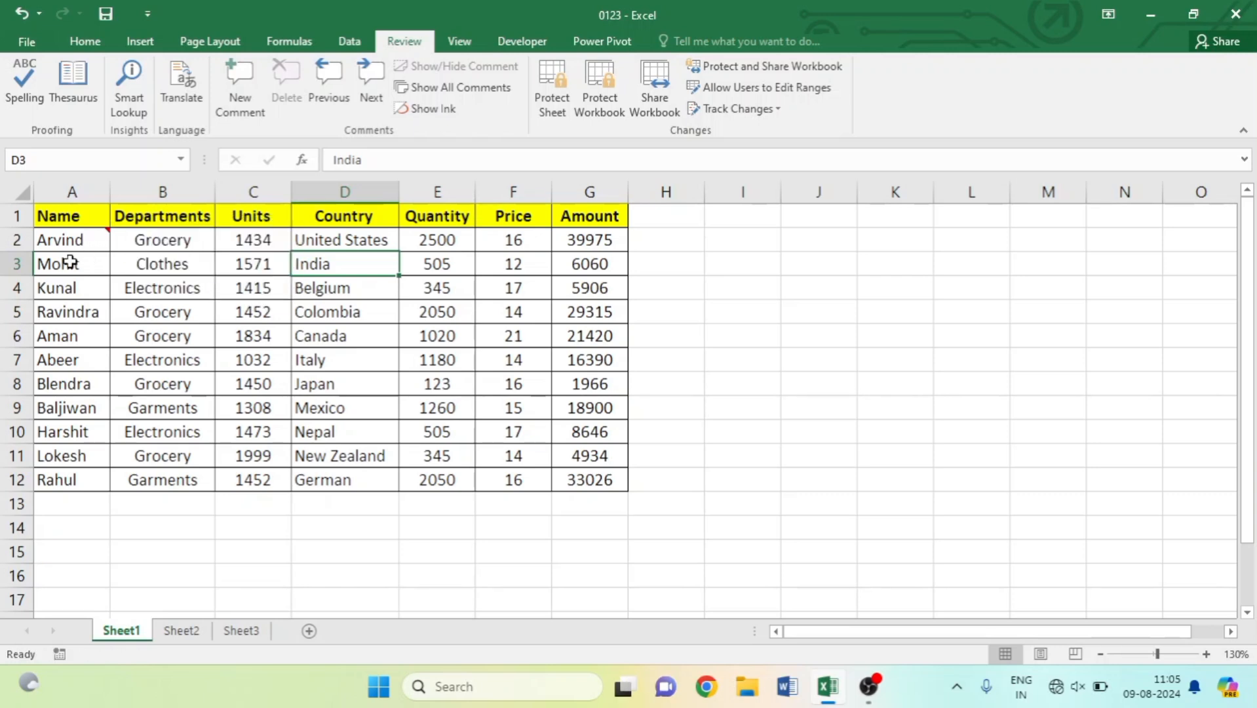
Add a new comment reading 'the employee is very good' to cell A3.
{"action": "left_click", "coordinate": [70, 262]}
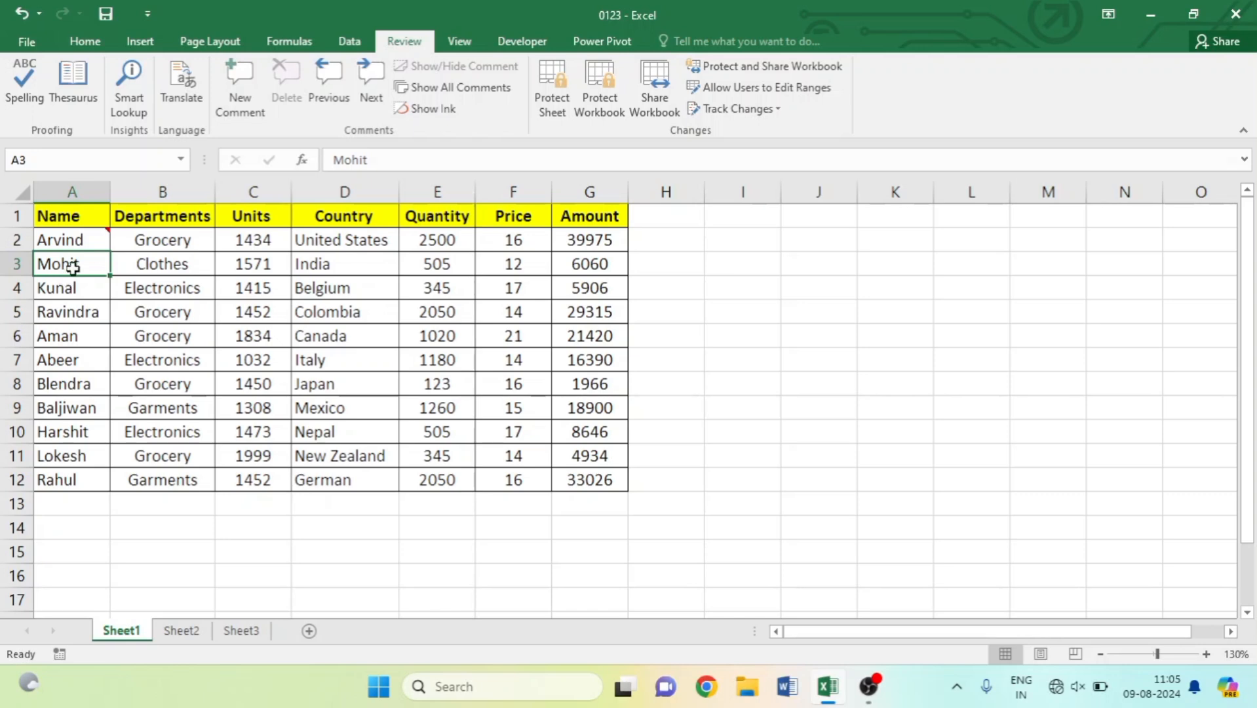
{"action": "left_click", "coordinate": [242, 88]}
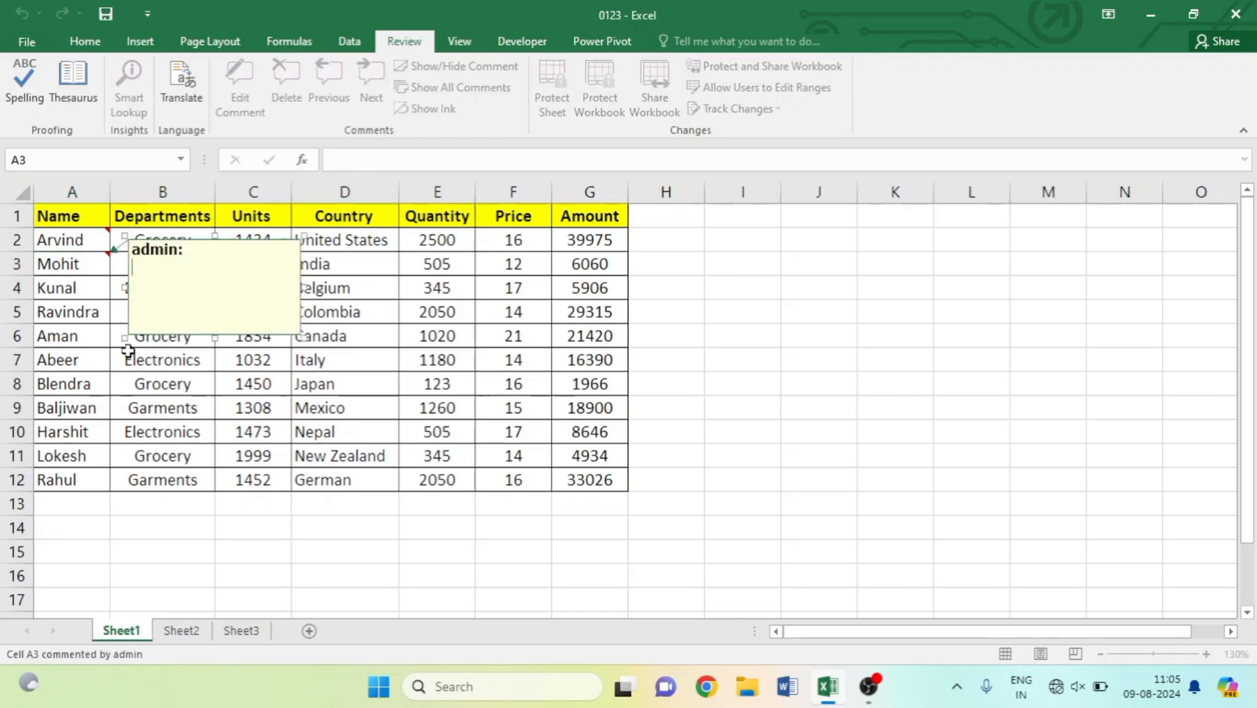
{"action": "type", "text": "the employee is very good"}
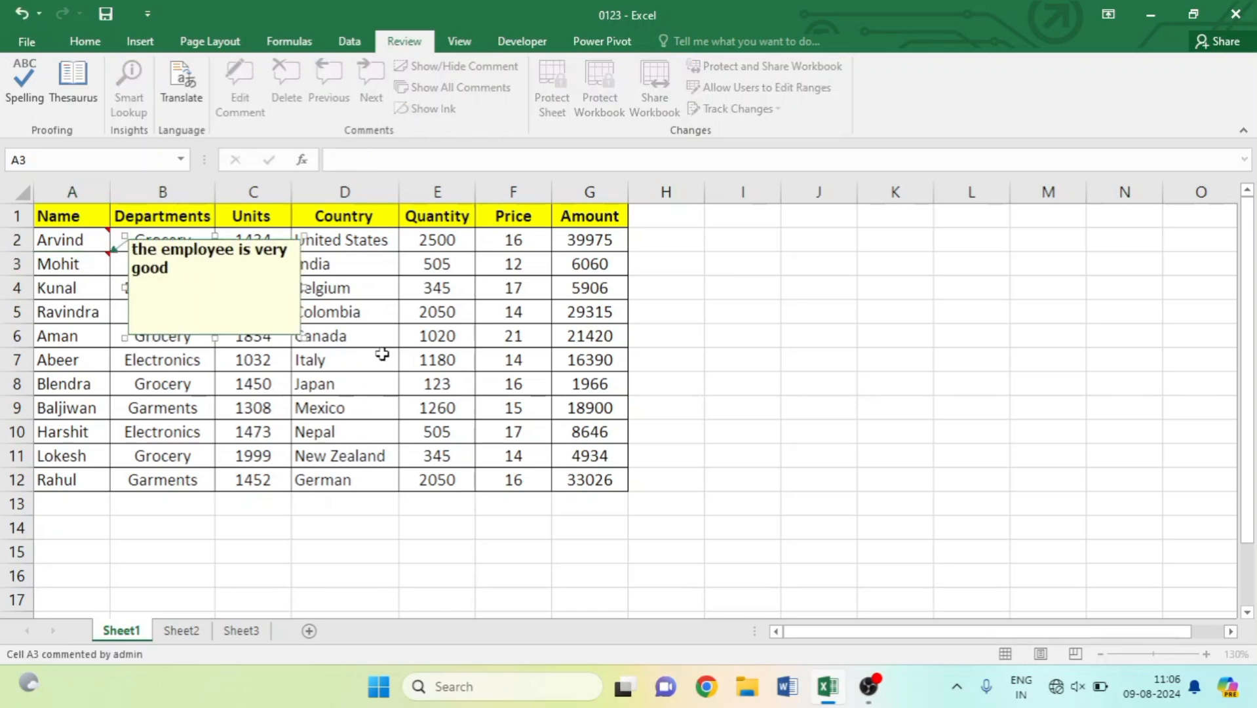
{"action": "left_click", "coordinate": [384, 334]}
{"action": "mouse_move", "coordinate": [76, 234]}
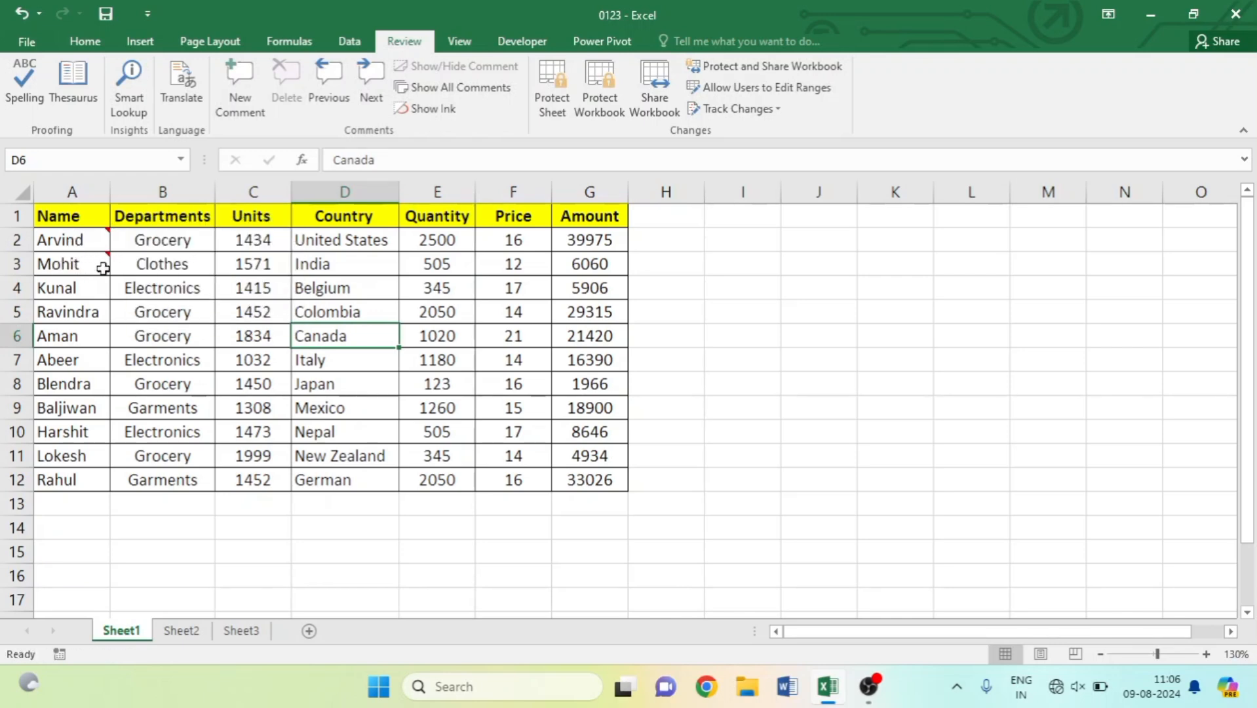
{"action": "left_click", "coordinate": [80, 240]}
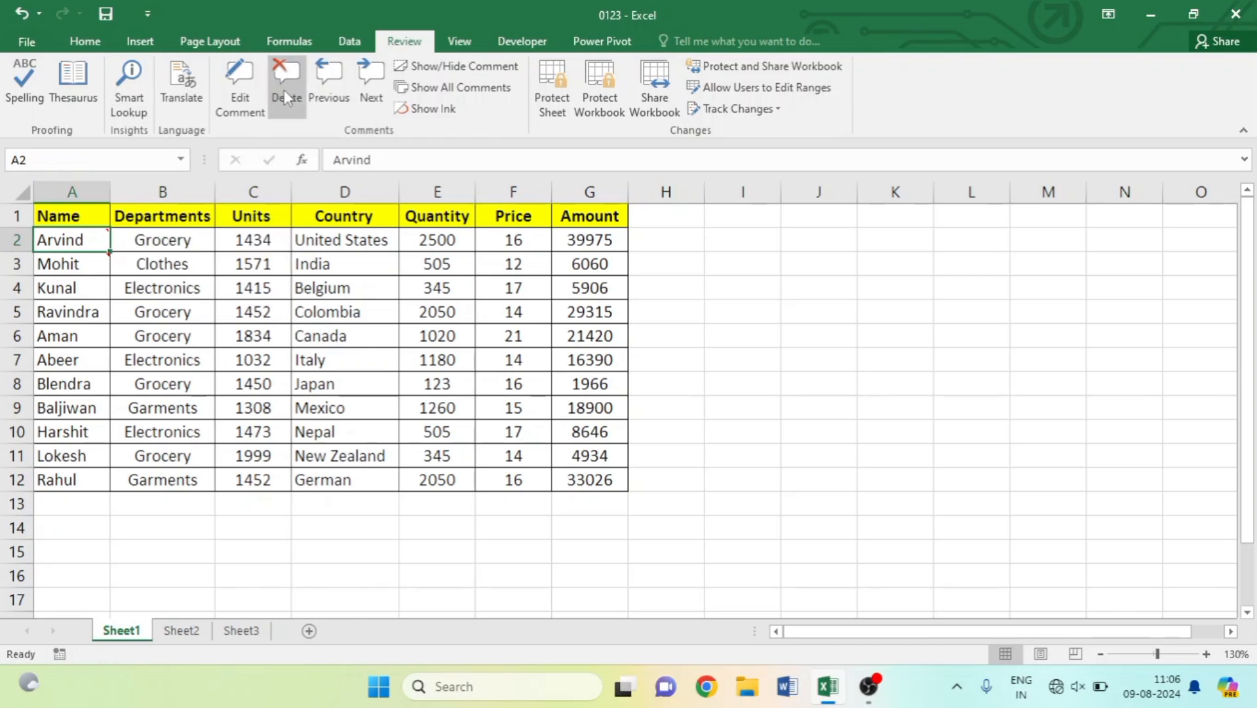
{"action": "left_click", "coordinate": [365, 90]}
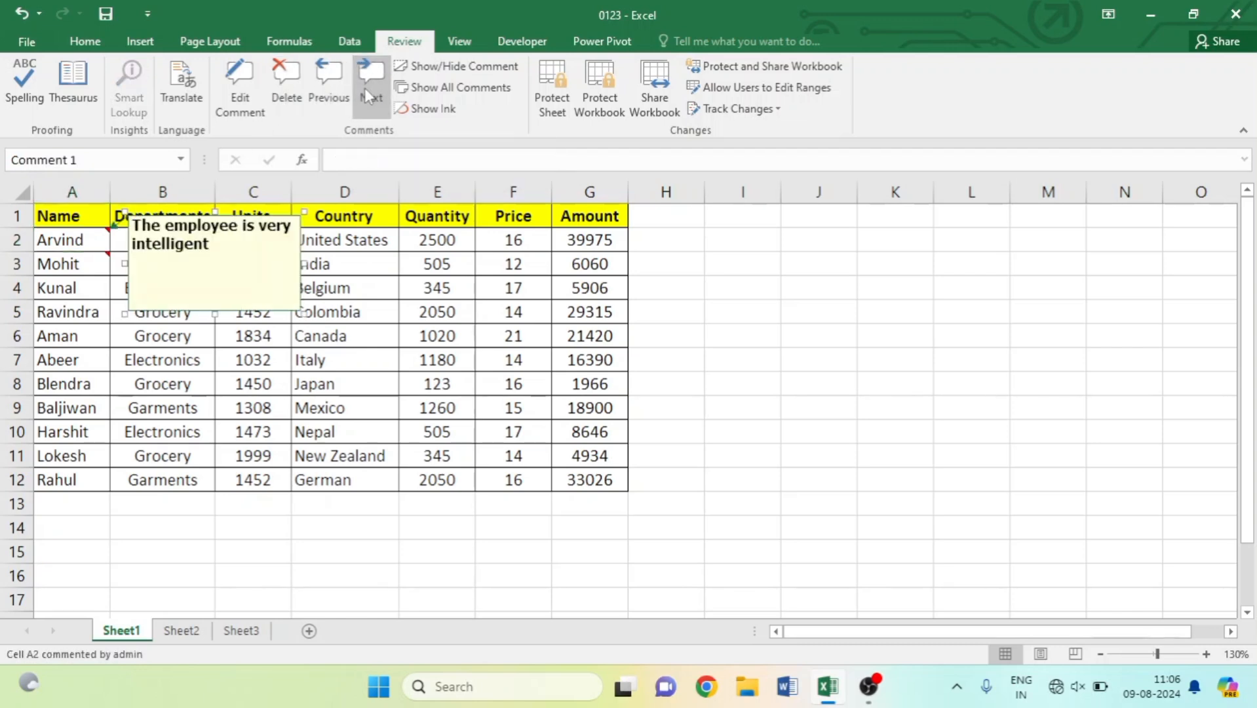
{"action": "left_click", "coordinate": [323, 96]}
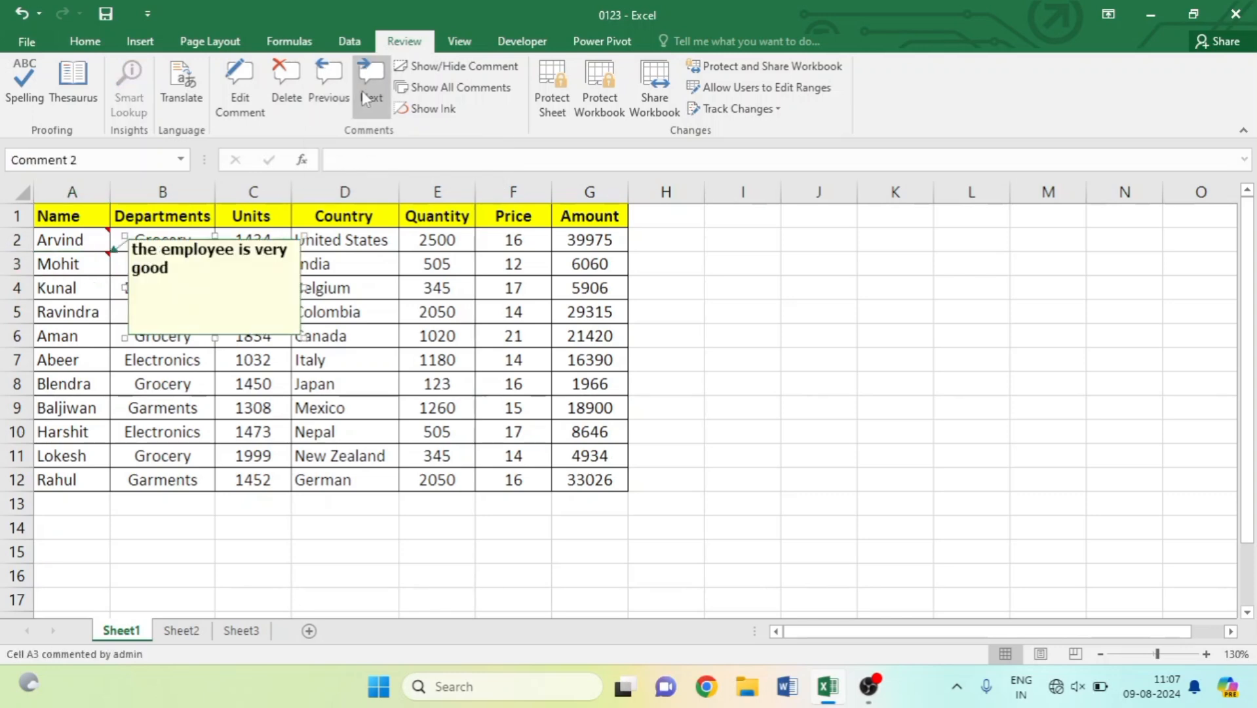
{"action": "left_click", "coordinate": [84, 255]}
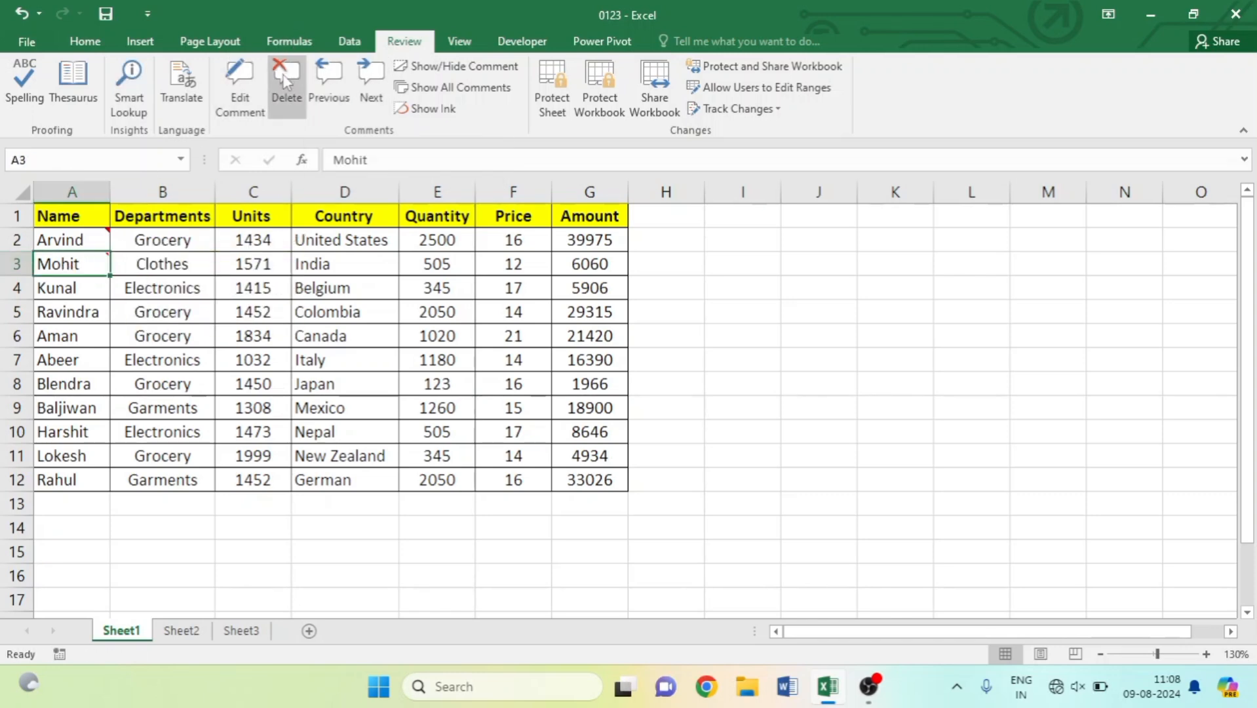
{"action": "left_click", "coordinate": [229, 92]}
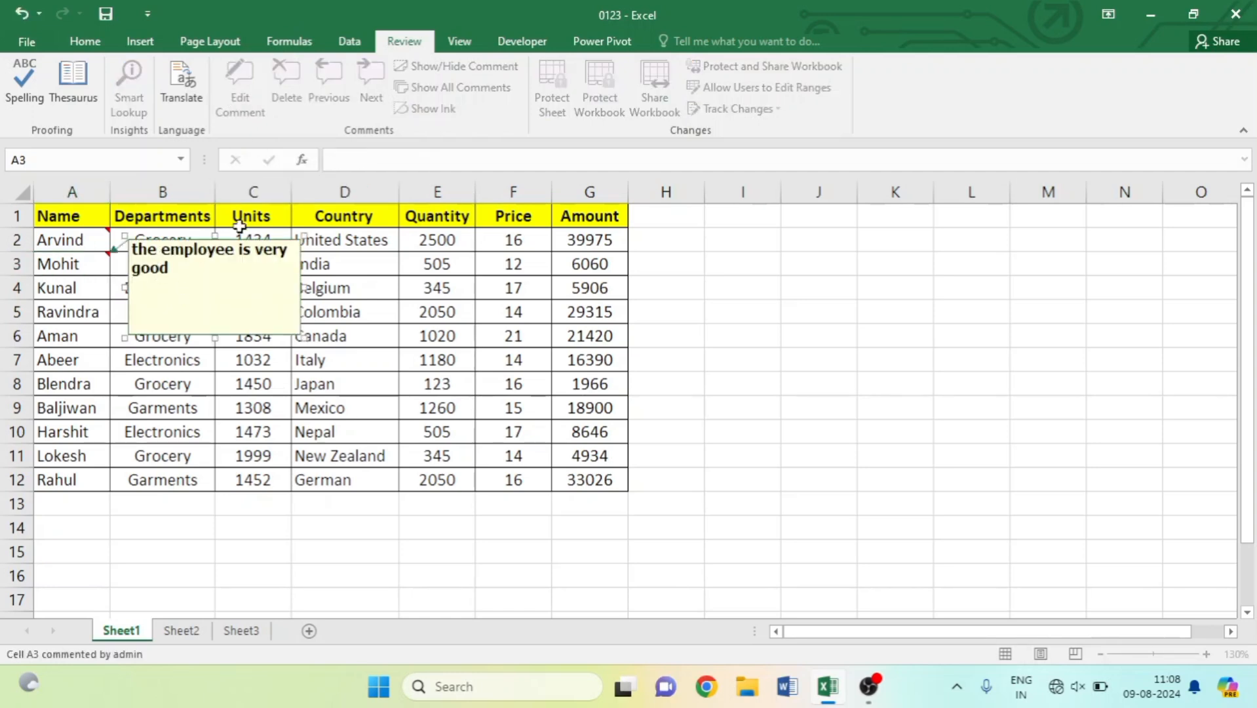
{"action": "left_click", "coordinate": [313, 262]}
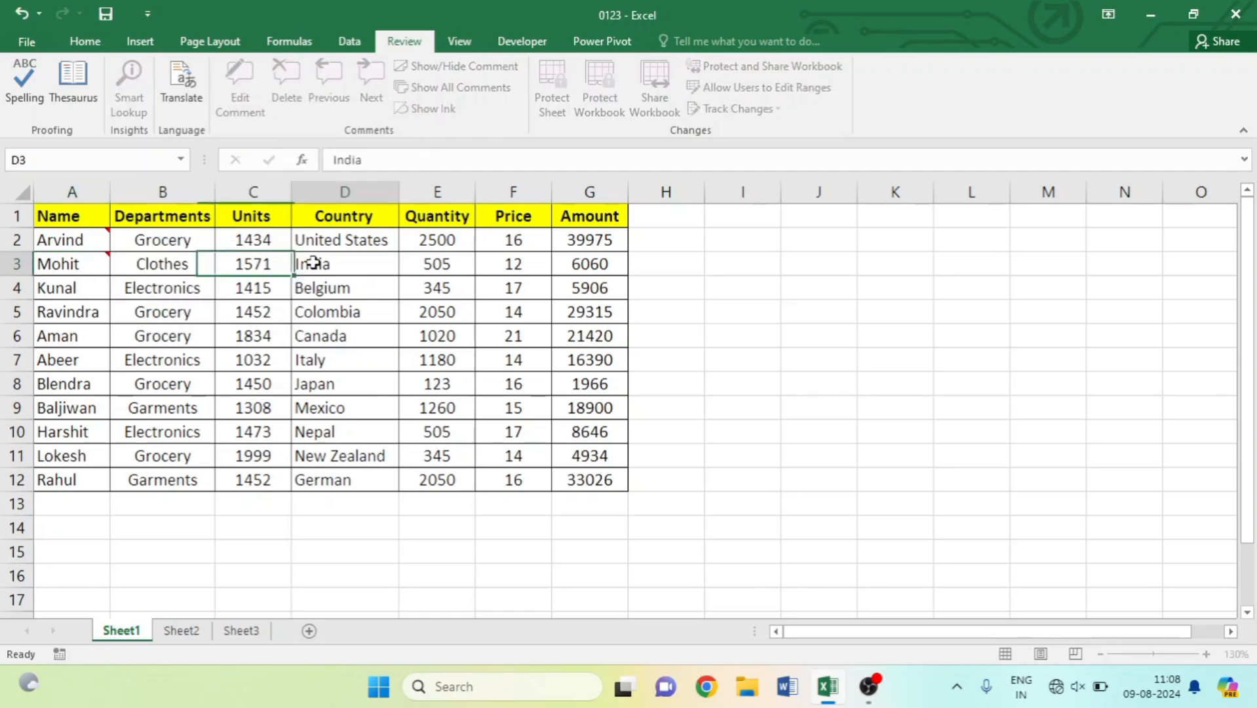
{"action": "left_click", "coordinate": [91, 266]}
{"action": "left_click", "coordinate": [286, 82]}
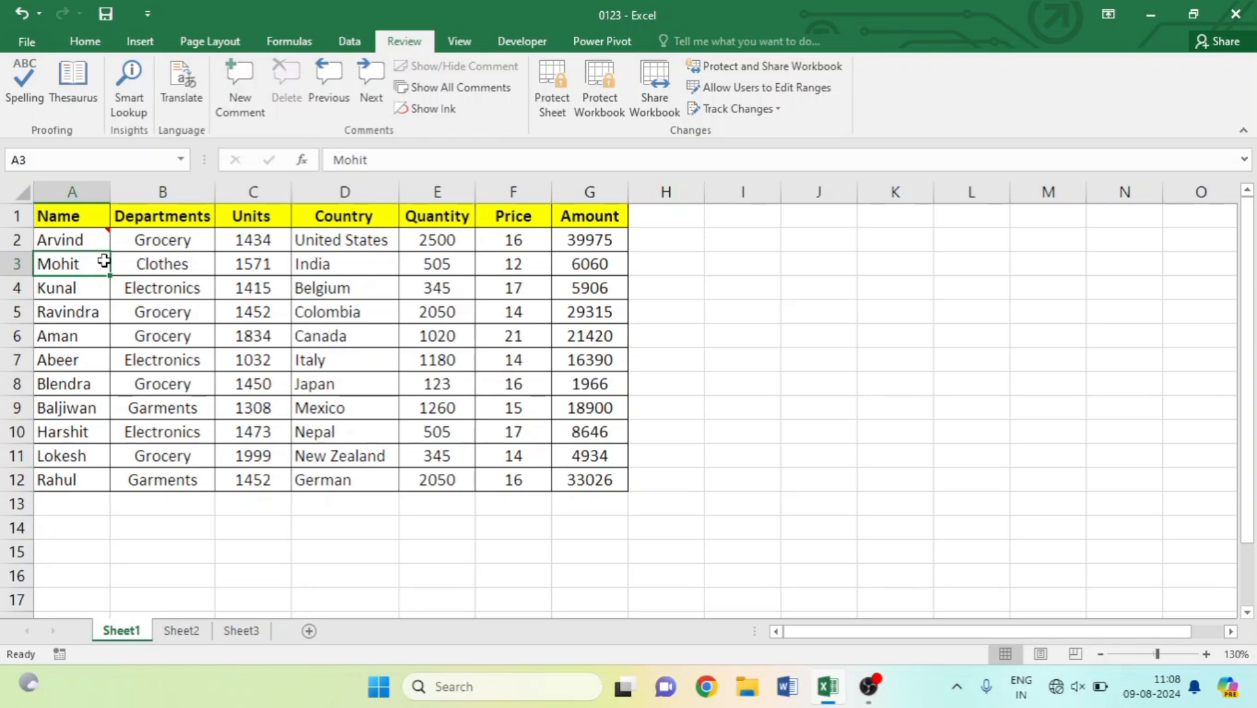
{"action": "key", "text": "ctrl+z"}
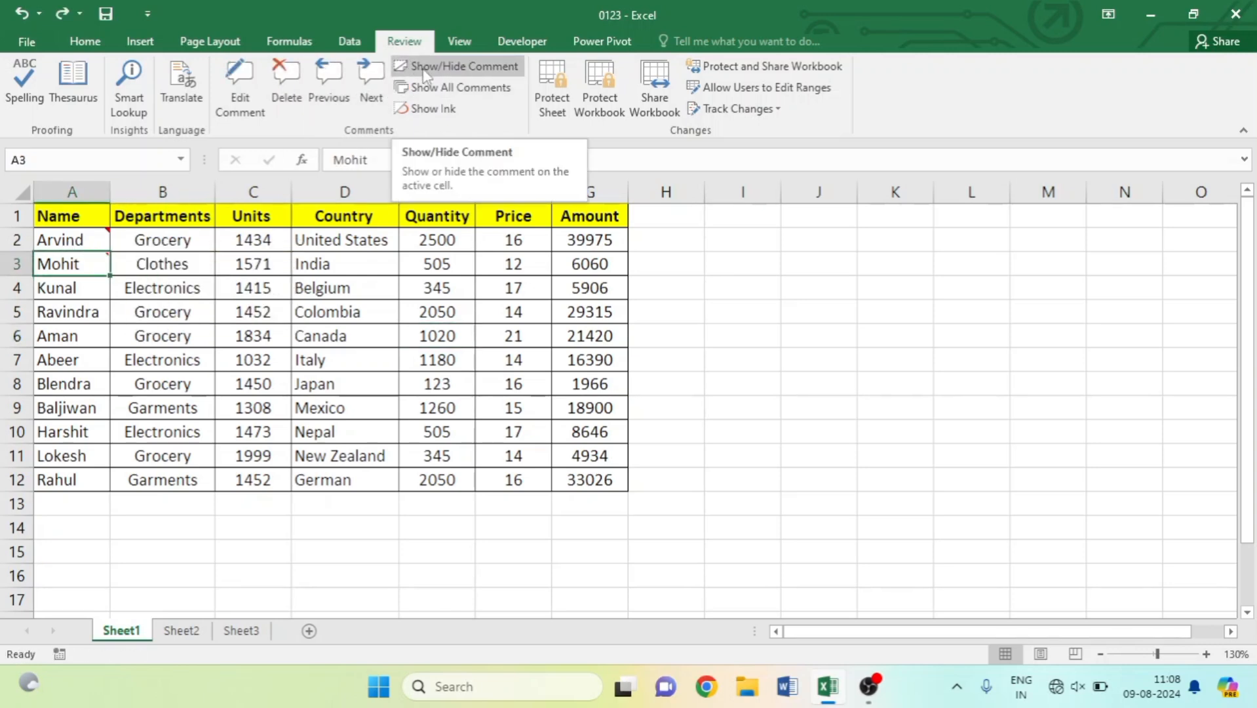
Toggle showing A3's comment and all comments, then delete the comment on A3.
{"action": "left_click", "coordinate": [478, 68]}
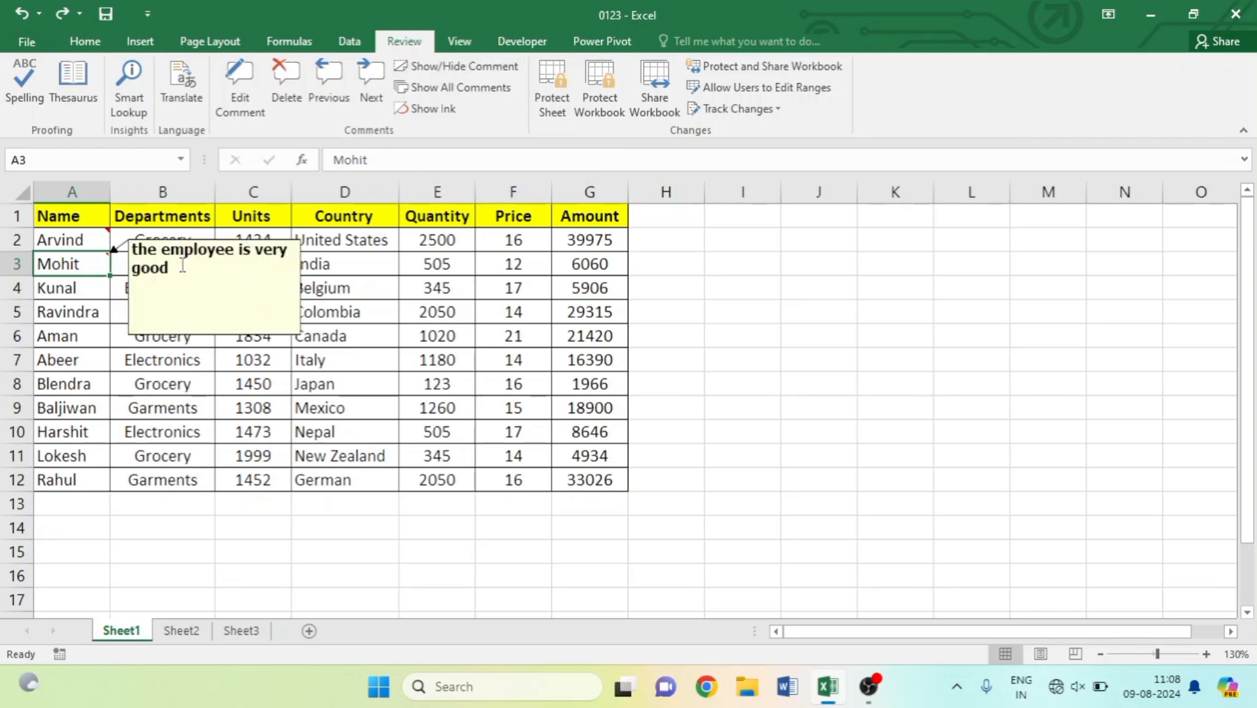
{"action": "left_click", "coordinate": [453, 68]}
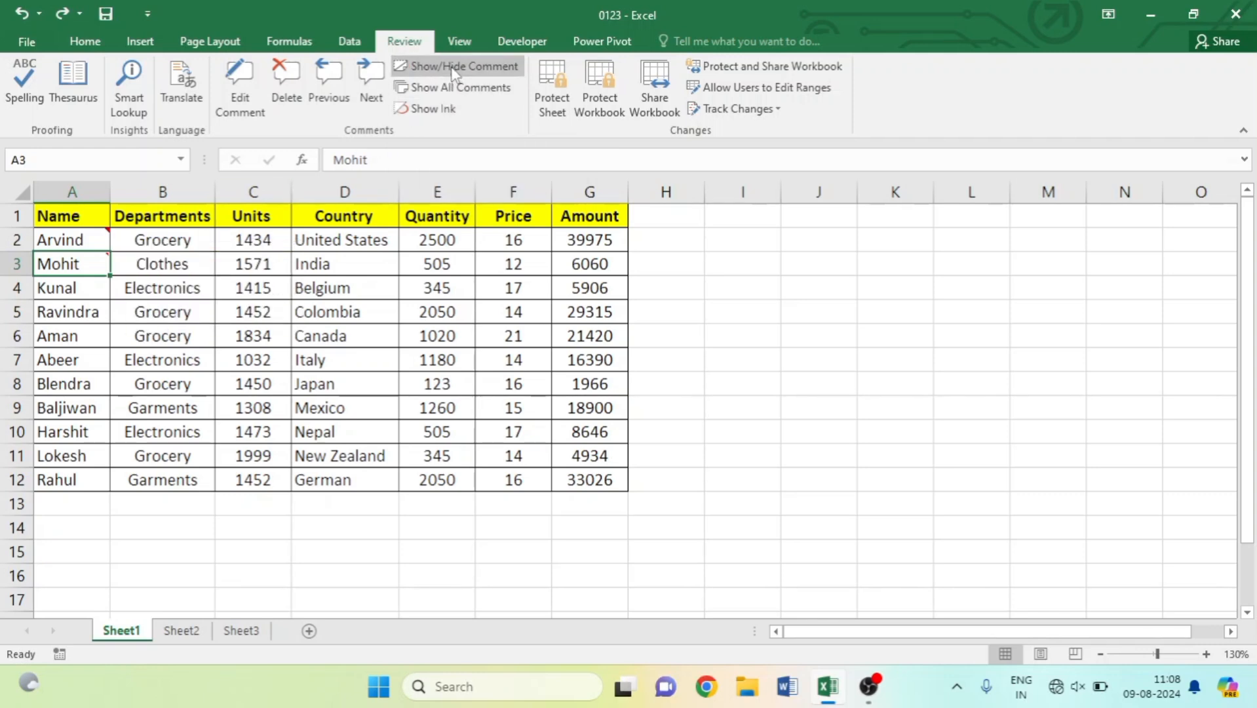
{"action": "left_click", "coordinate": [489, 97]}
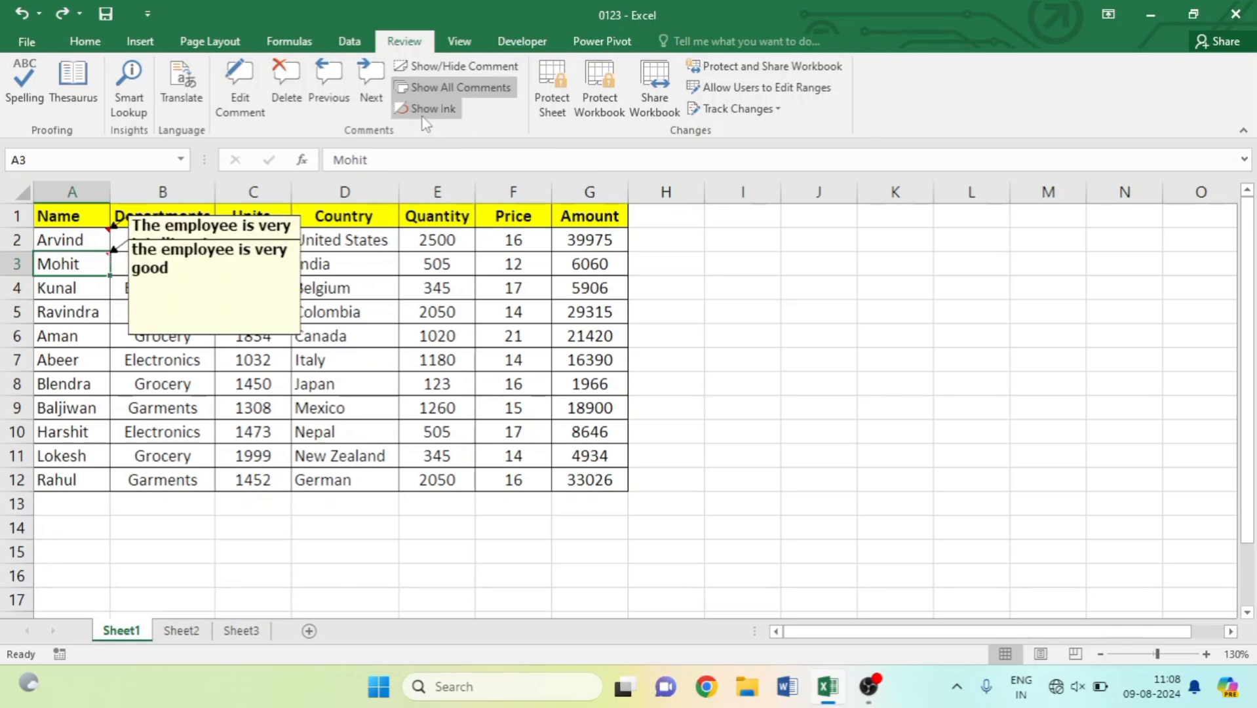
{"action": "left_click", "coordinate": [452, 87]}
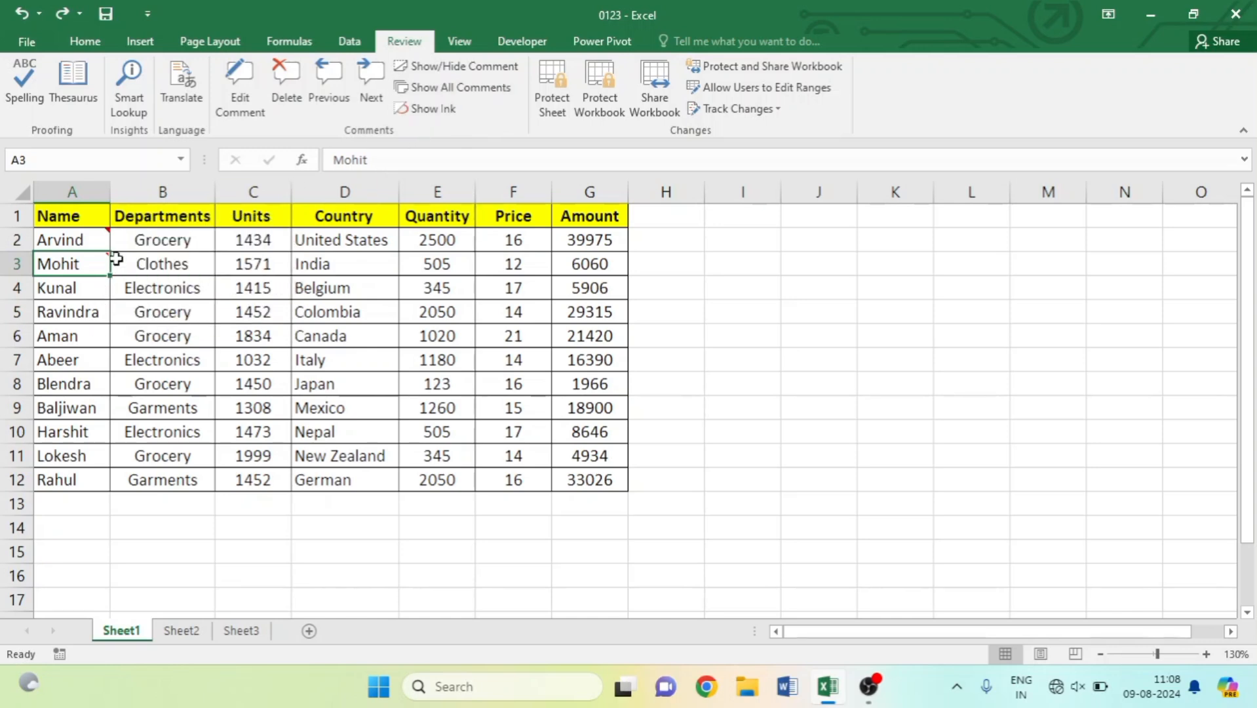
{"action": "mouse_move", "coordinate": [88, 271]}
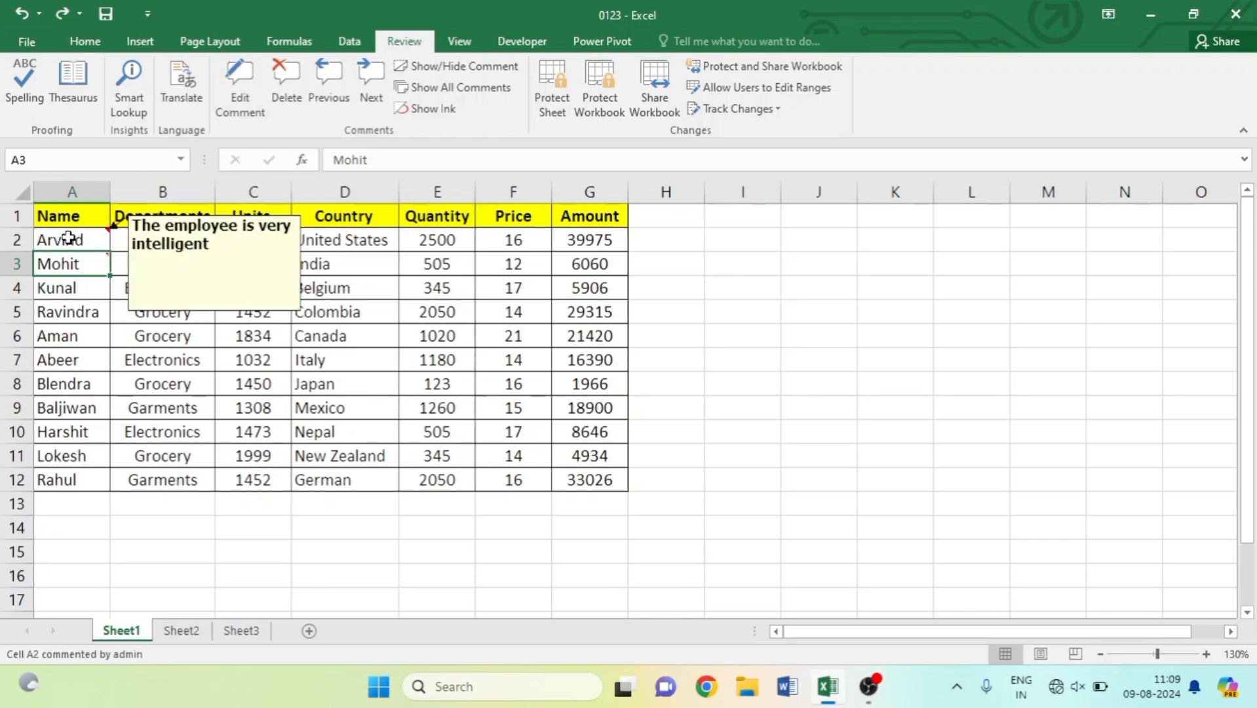
{"action": "left_click", "coordinate": [276, 86]}
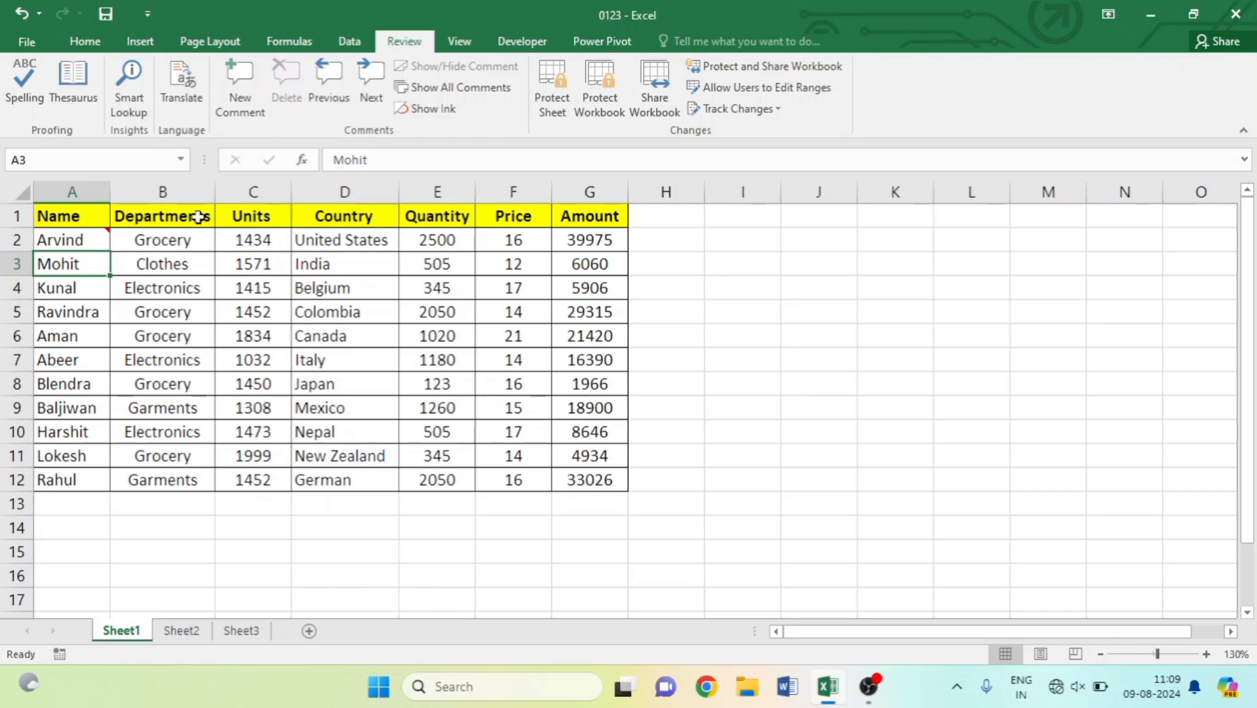
Delete the remaining comment on cell A2.
{"action": "left_click", "coordinate": [82, 237]}
{"action": "left_click", "coordinate": [277, 88]}
{"action": "left_click", "coordinate": [245, 330]}
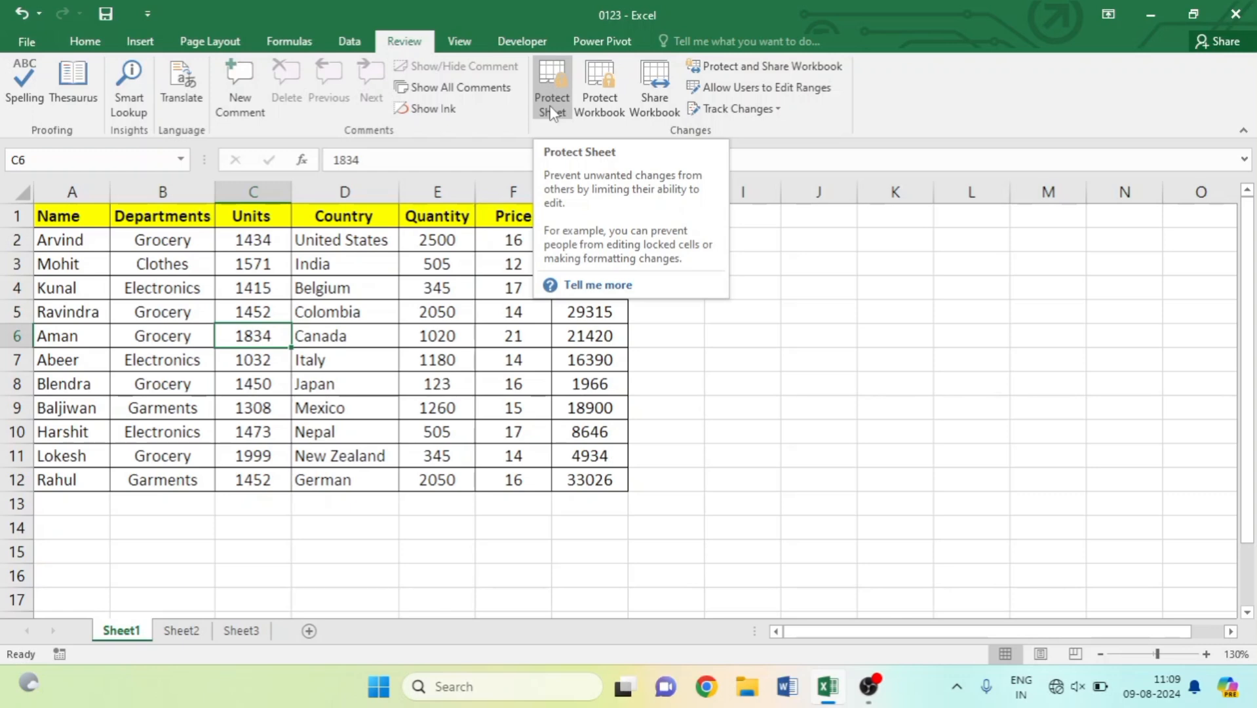
{"action": "left_click", "coordinate": [238, 388]}
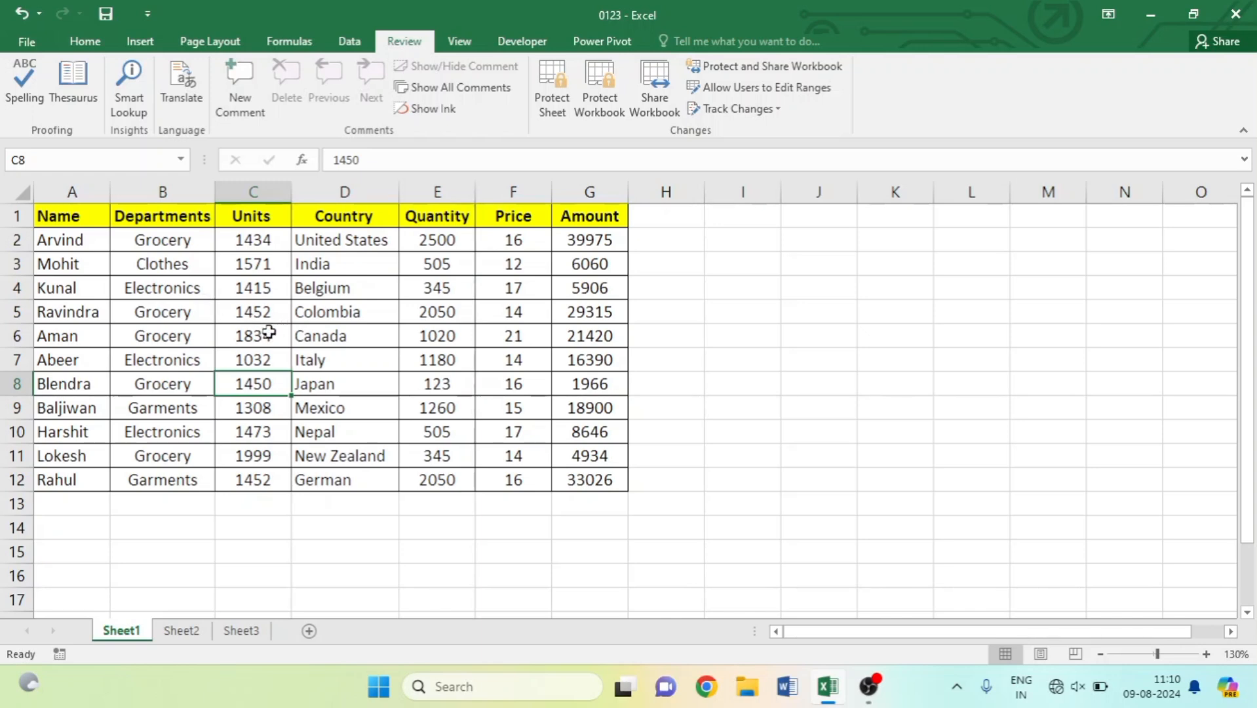
{"action": "left_click", "coordinate": [811, 357]}
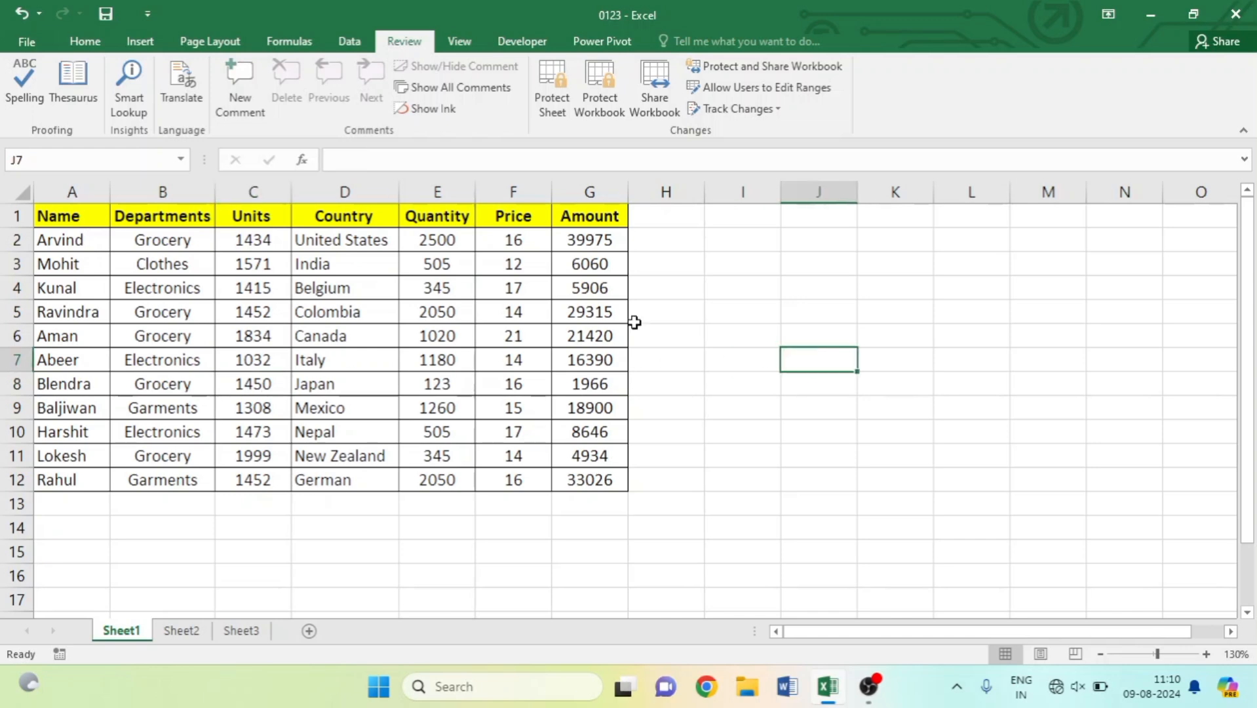
{"action": "left_click", "coordinate": [403, 334]}
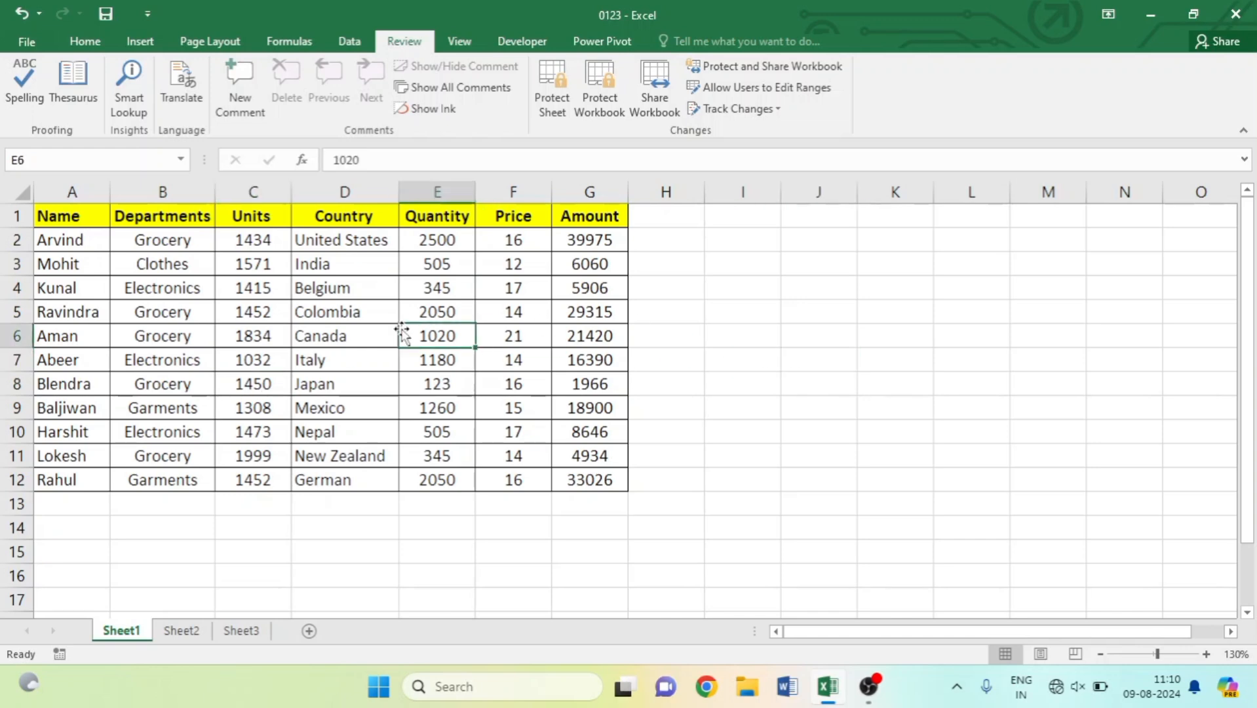
Protect Sheet1 with a password, entering and confirming it.
{"action": "left_click", "coordinate": [550, 98]}
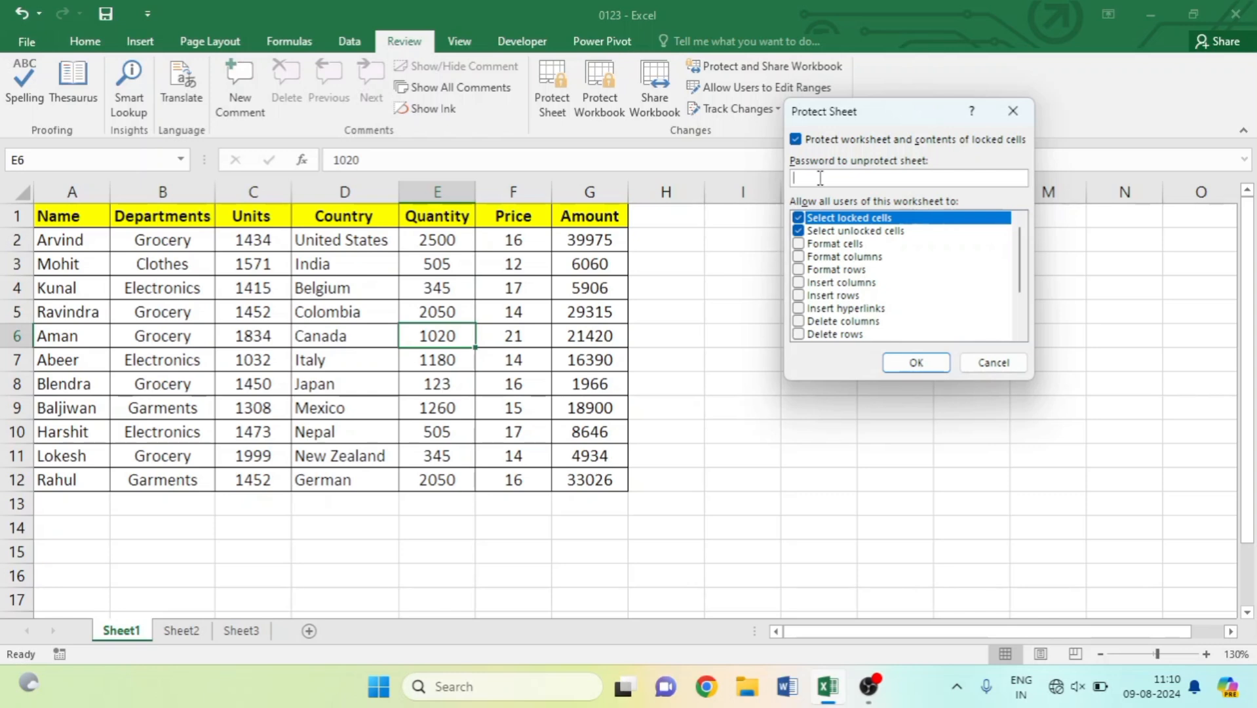
{"action": "type", "text": "123"}
{"action": "left_click", "coordinate": [924, 362]}
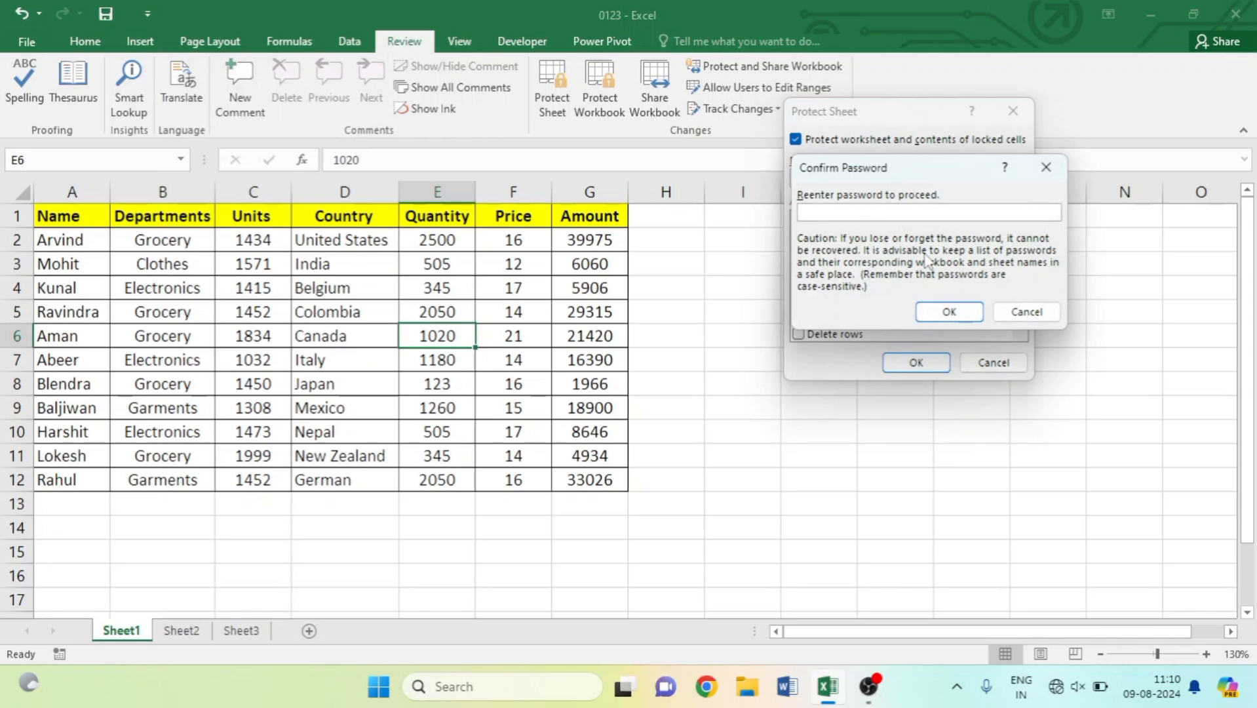
{"action": "type", "text": "123"}
{"action": "left_click", "coordinate": [932, 310]}
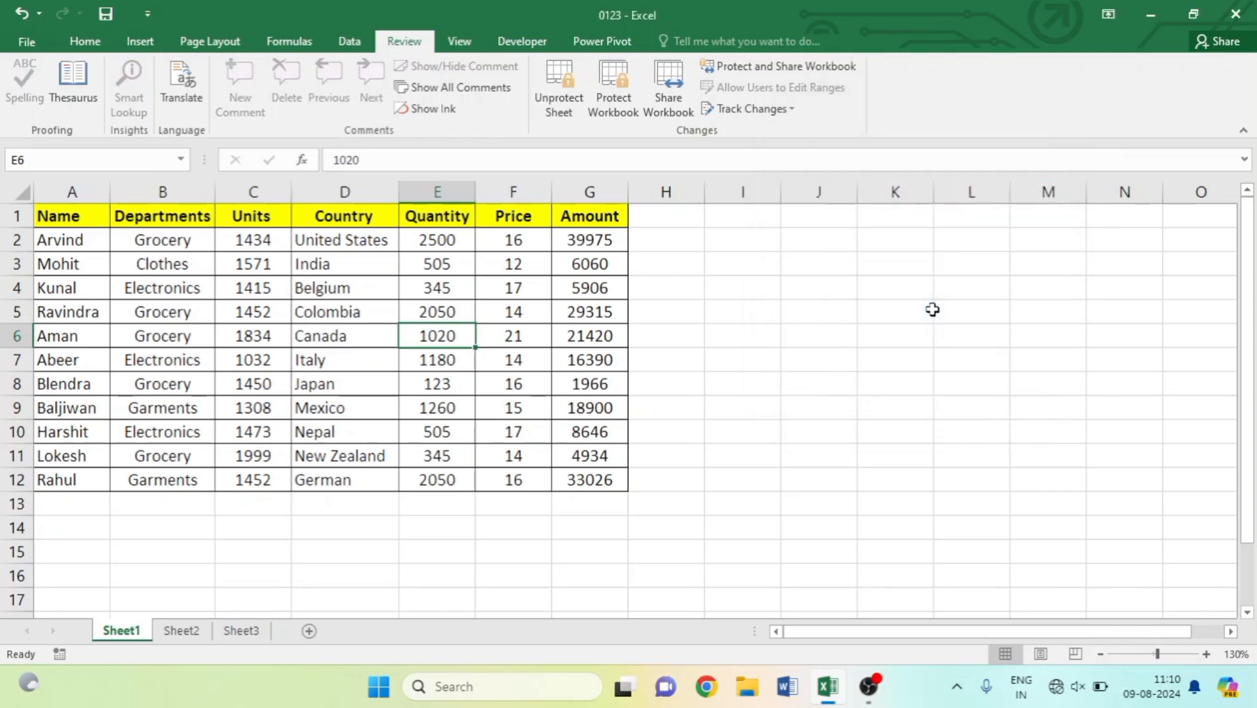
Try editing Amount cell G9 and dismiss the protected-sheet warning.
{"action": "left_click", "coordinate": [592, 399]}
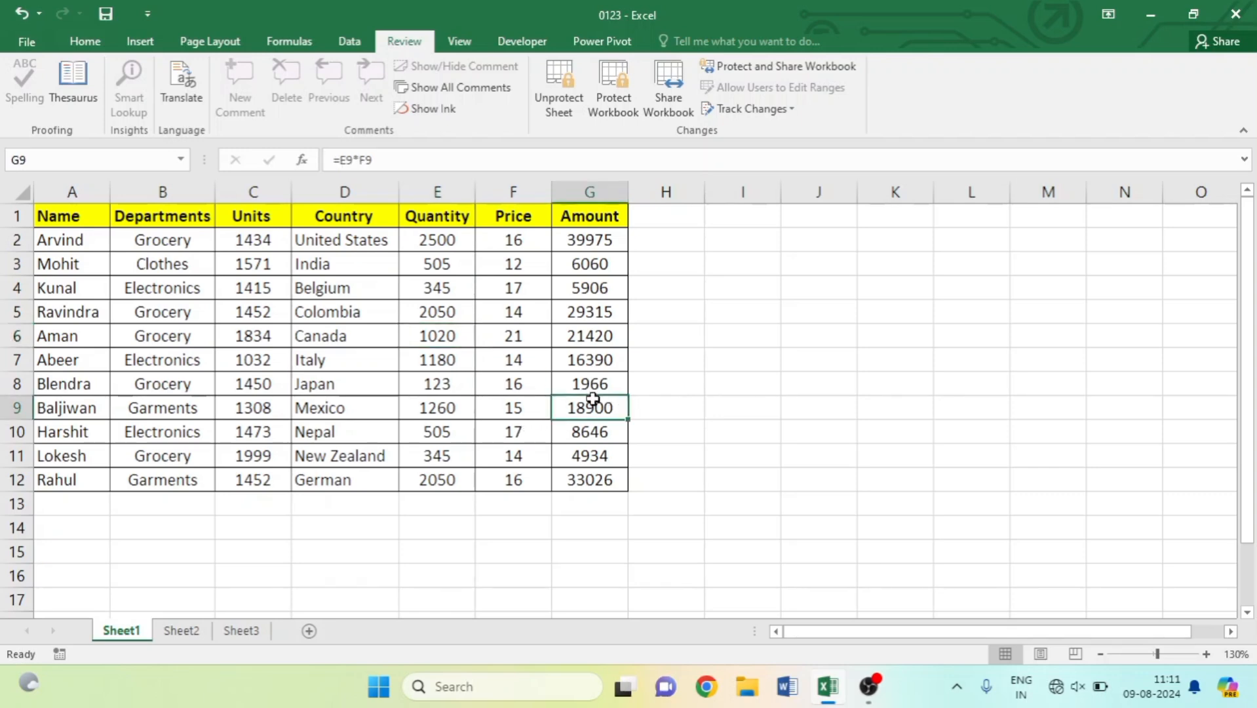
{"action": "double_click", "coordinate": [593, 400]}
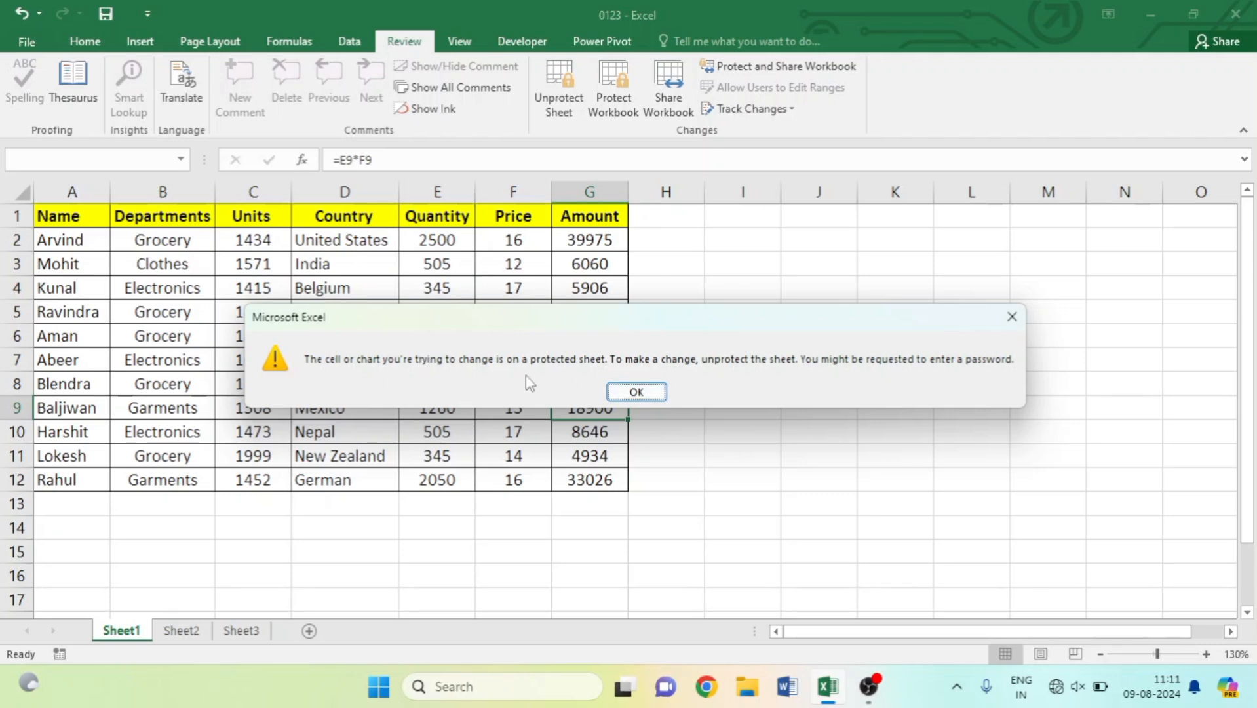
{"action": "left_click", "coordinate": [637, 392]}
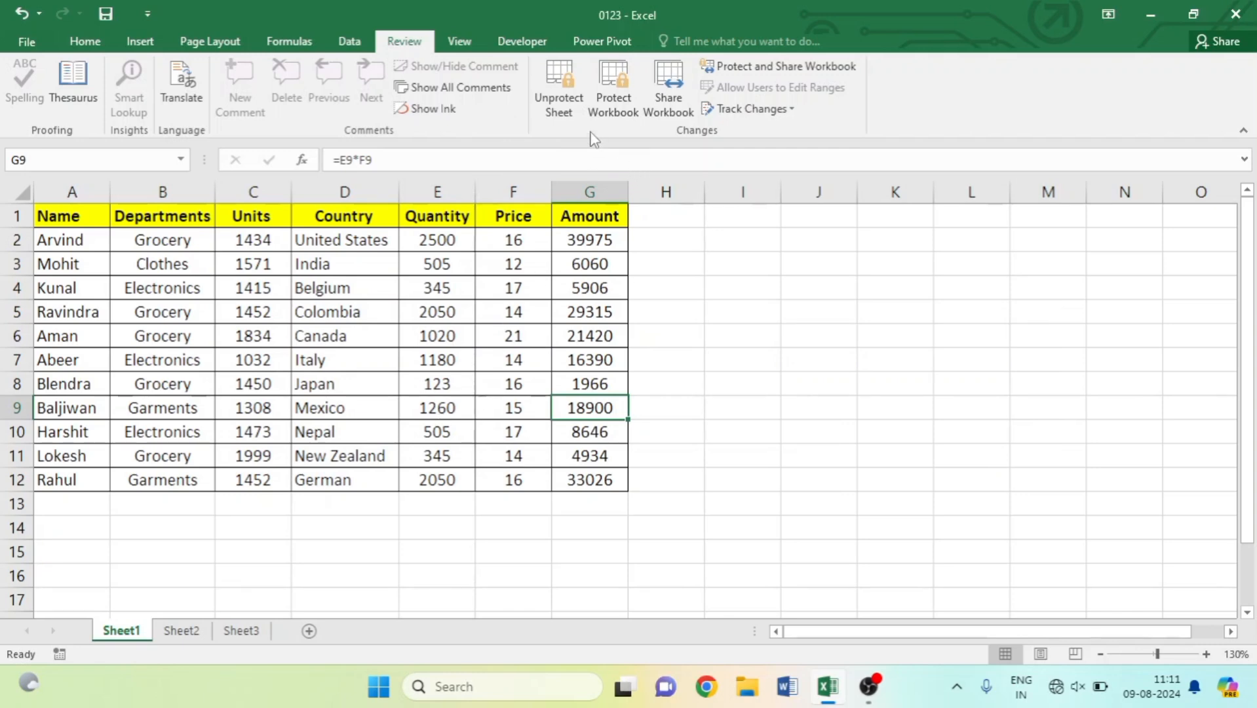
Unprotect Sheet1 by entering its password.
{"action": "left_click", "coordinate": [556, 115]}
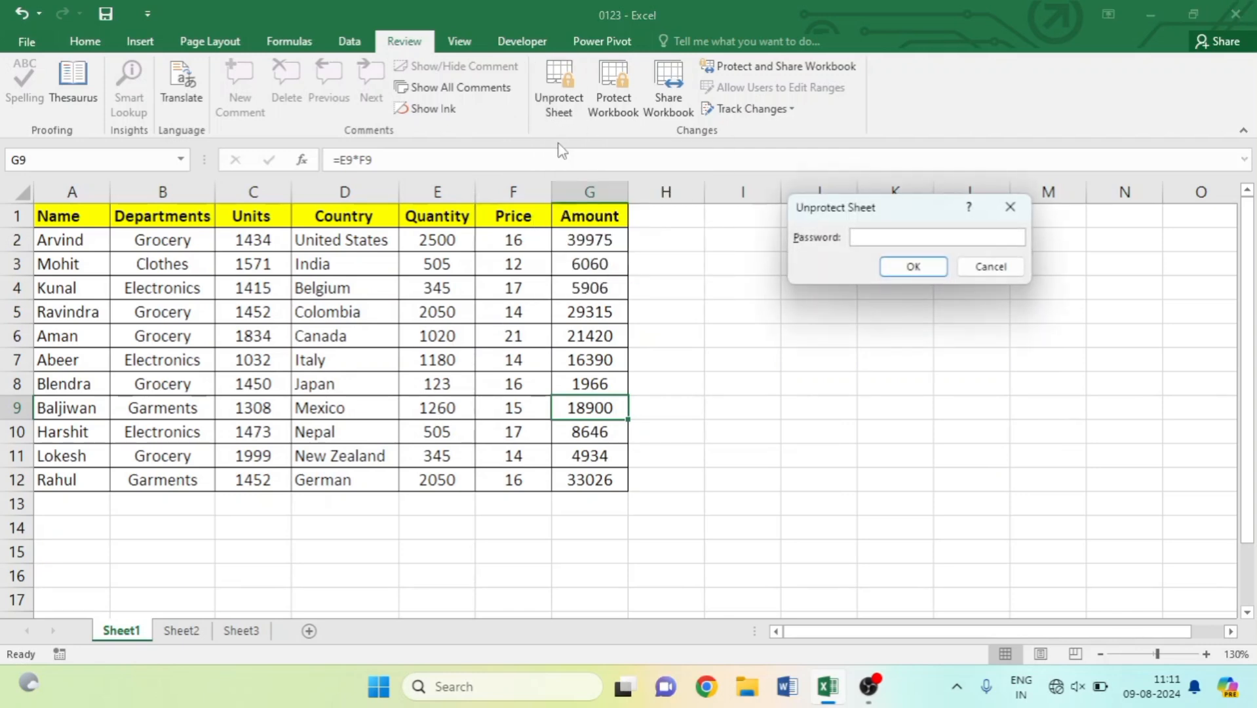
{"action": "type", "text": "123"}
{"action": "key", "text": "Return"}
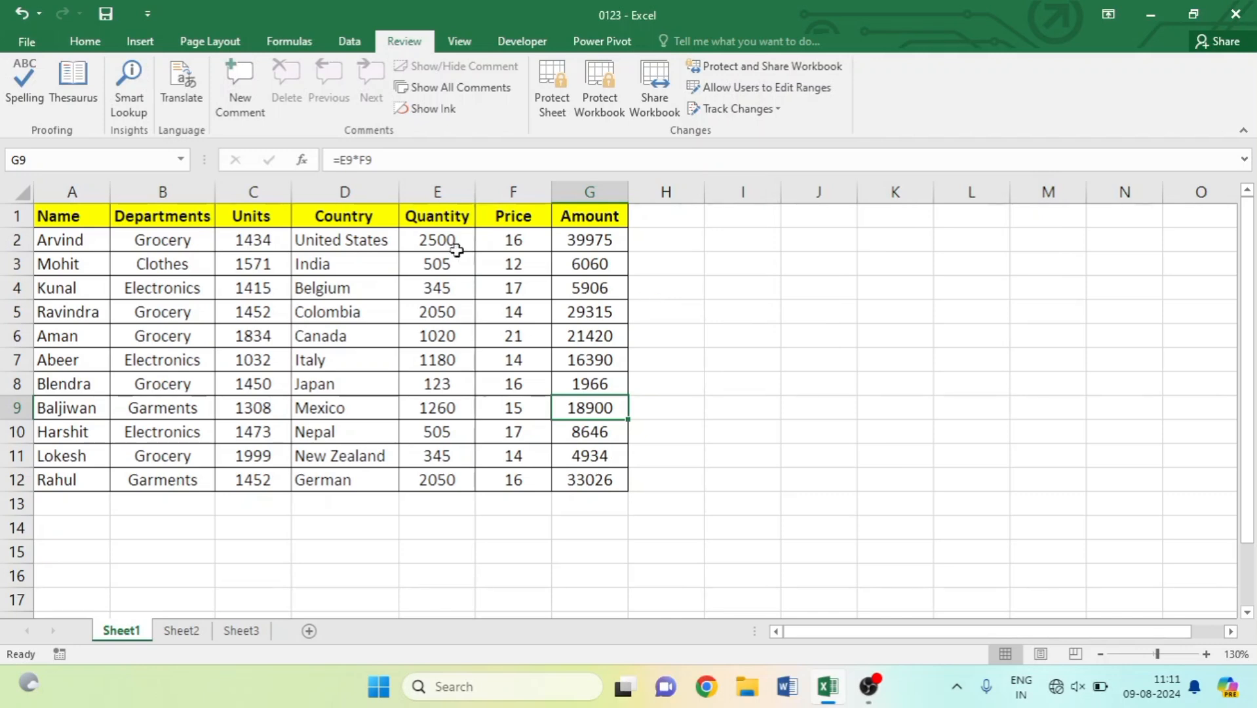
Enter 512 in C5, then undo a trial entry of 51 in G6.
{"action": "left_click", "coordinate": [255, 312]}
{"action": "type", "text": "512"}
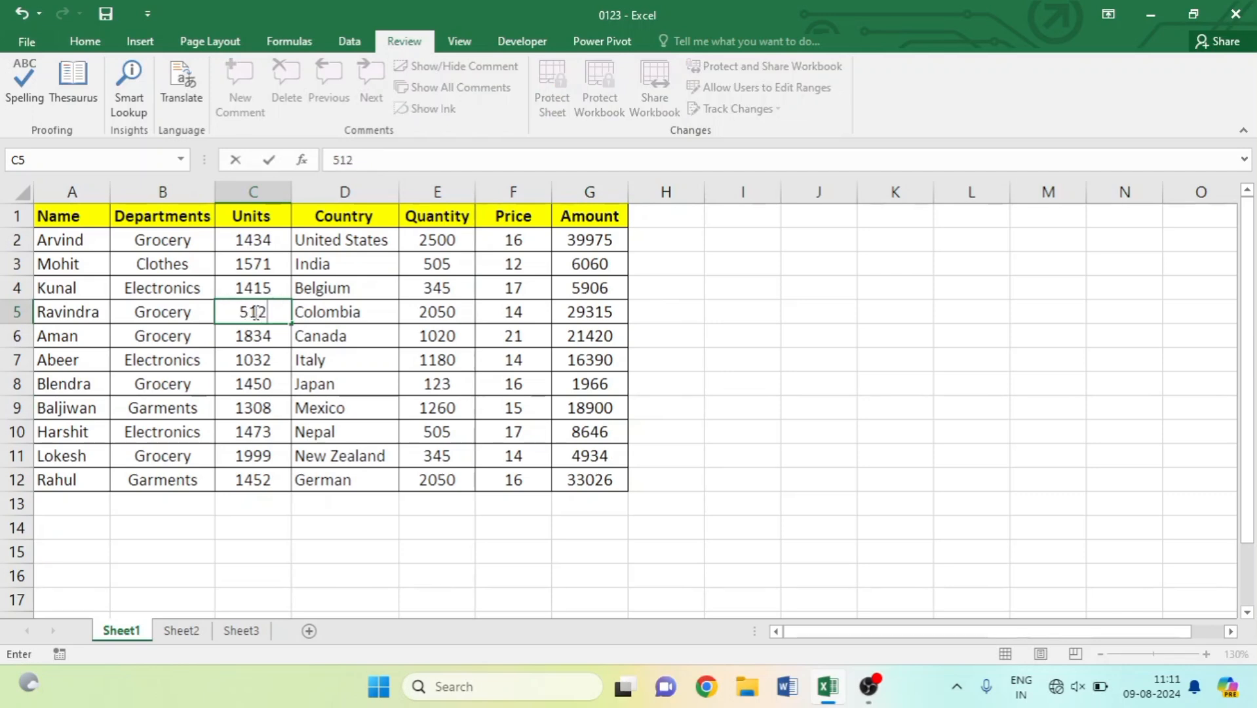
{"action": "left_click", "coordinate": [599, 336]}
{"action": "type", "text": "51"}
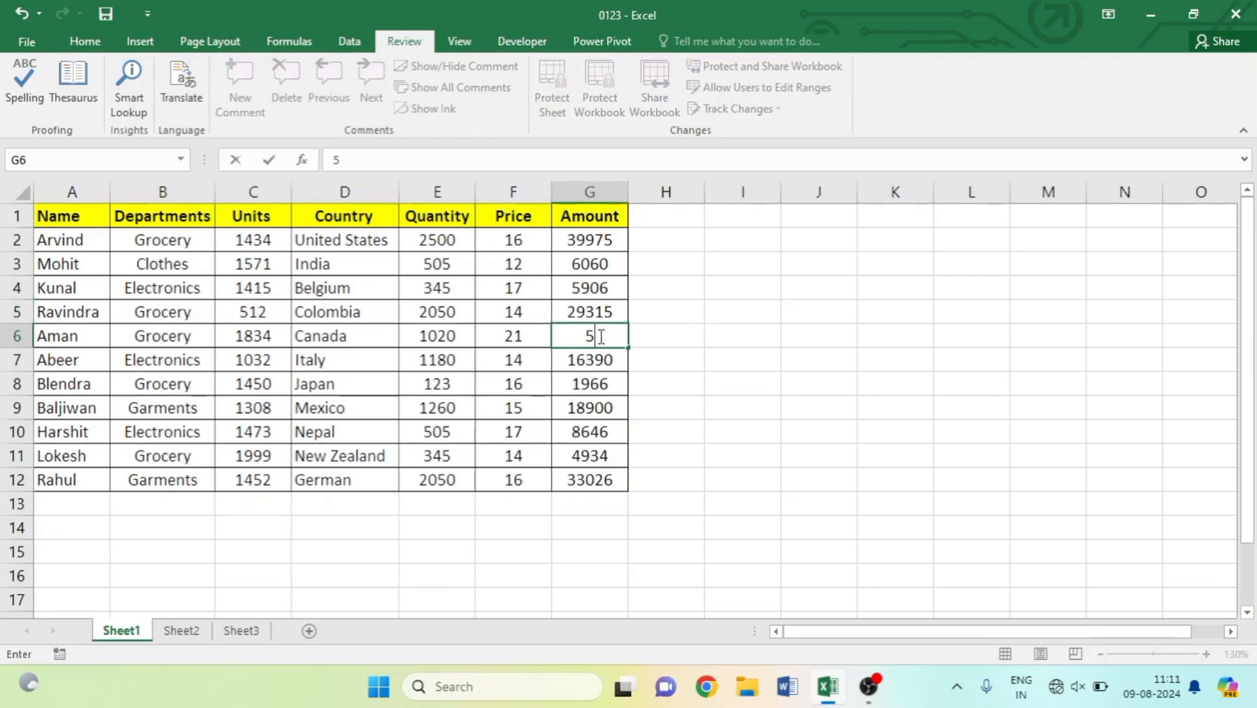
{"action": "left_click", "coordinate": [736, 325]}
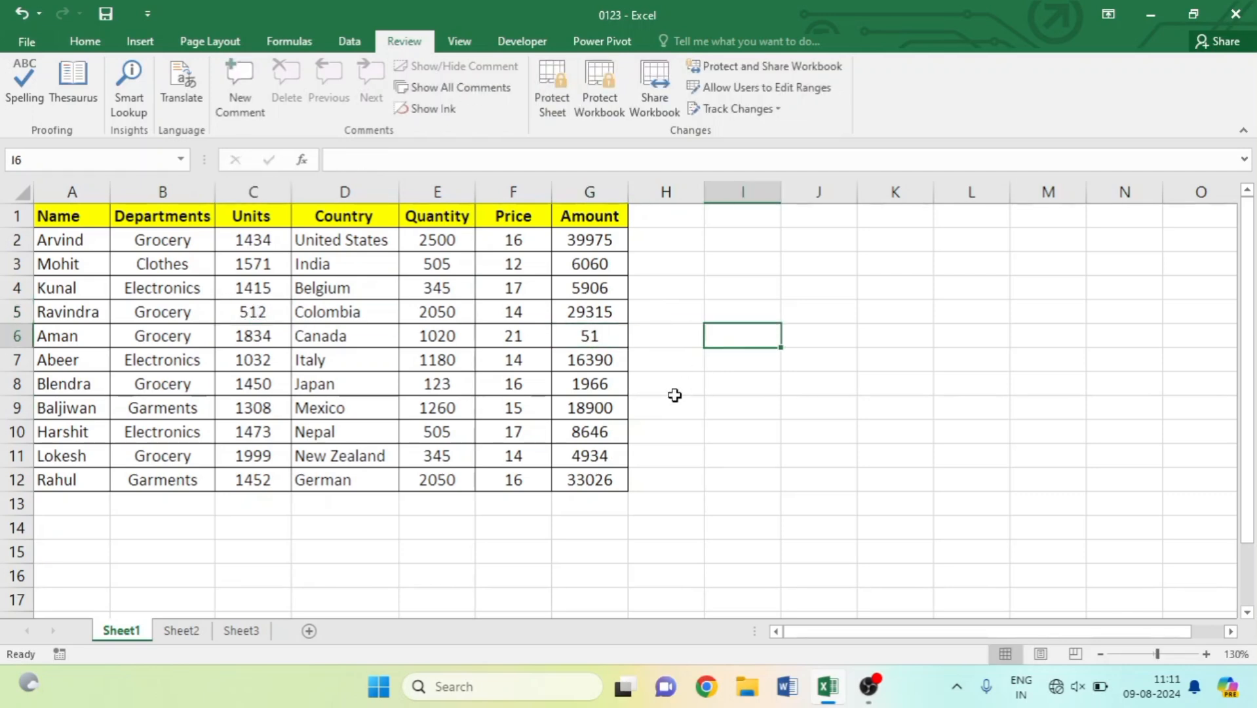
{"action": "key", "text": "ctrl+z"}
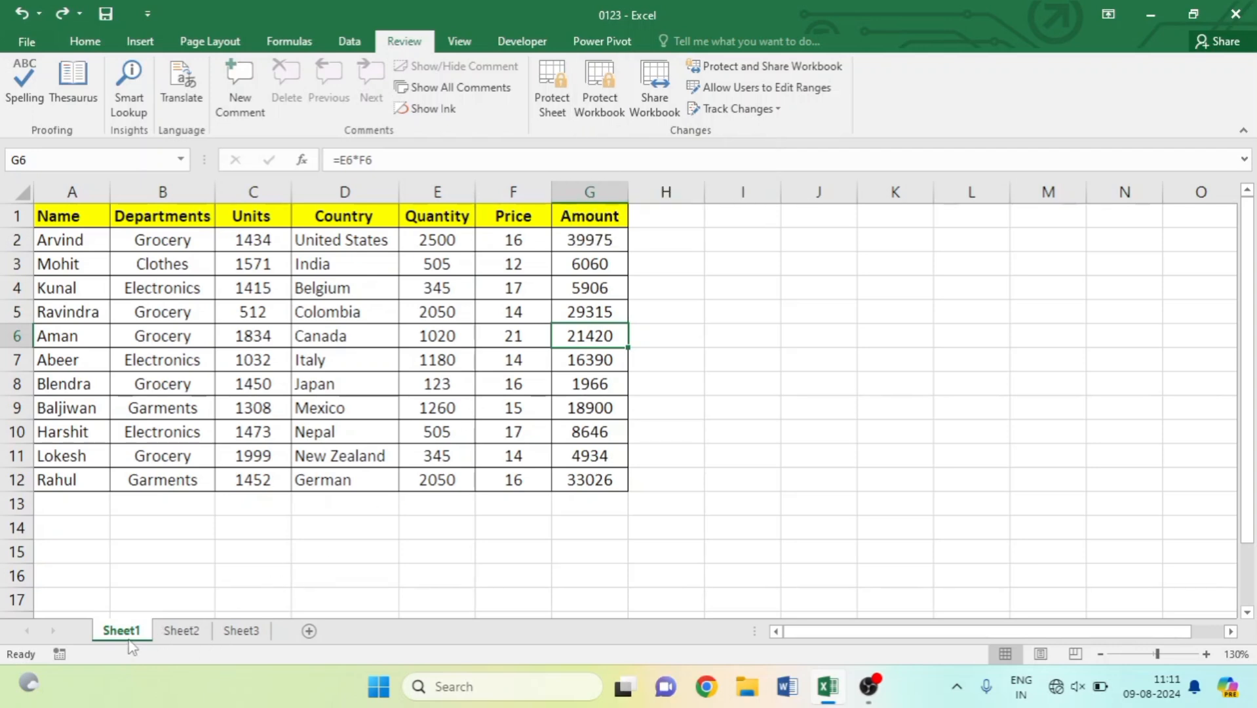
{"action": "left_click", "coordinate": [181, 630]}
{"action": "left_click", "coordinate": [234, 632]}
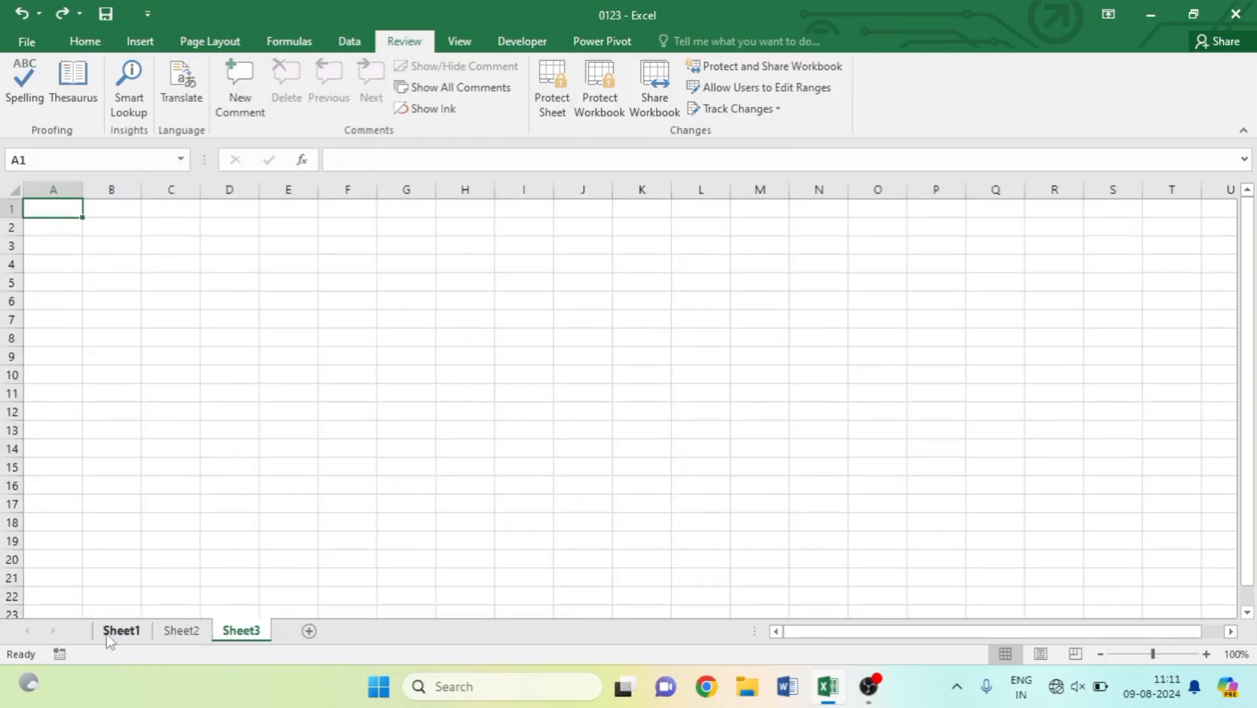
{"action": "left_click", "coordinate": [117, 633]}
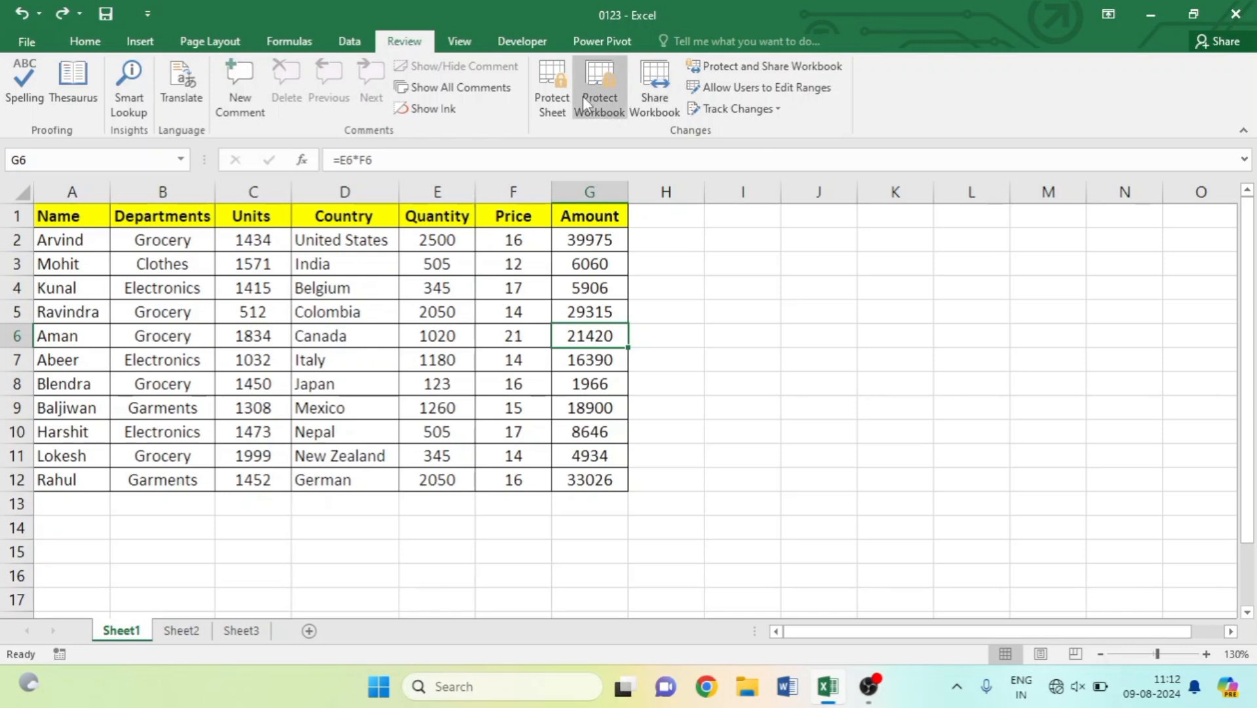
Protect the workbook structure with a password, entered and confirmed twice.
{"action": "left_click", "coordinate": [598, 104]}
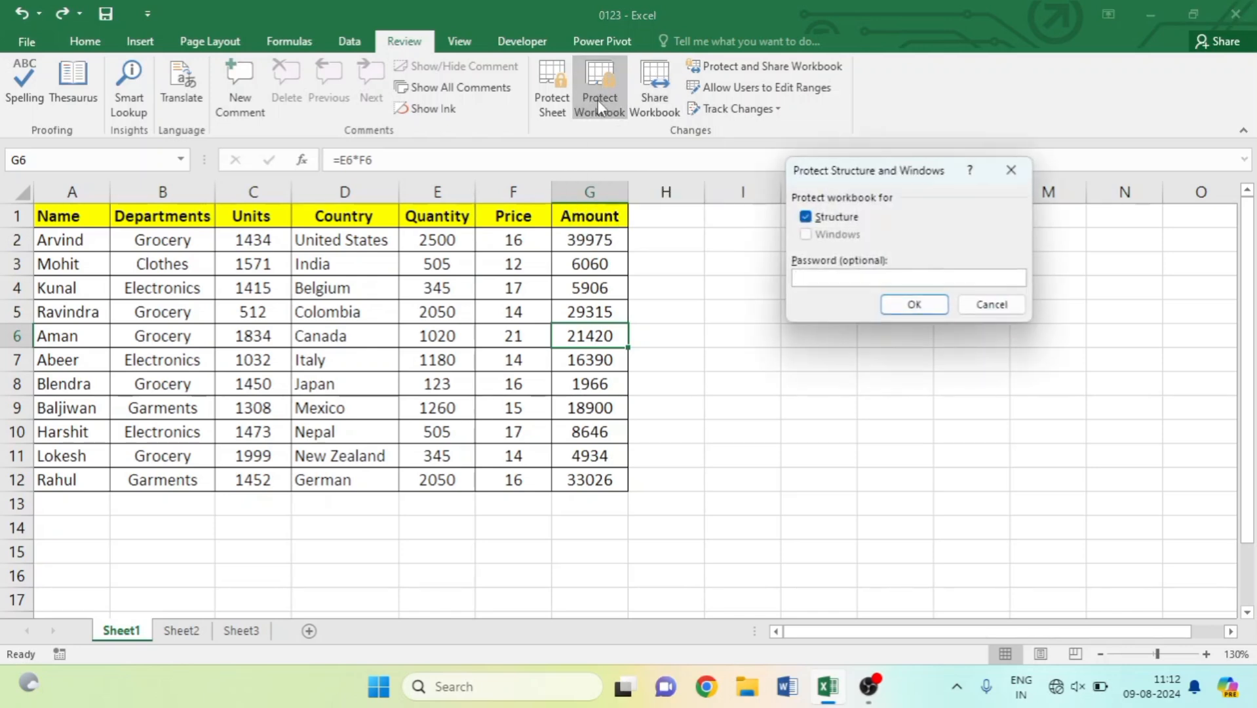
{"action": "left_click_drag", "start_coordinate": [846, 172], "coordinate": [766, 162]}
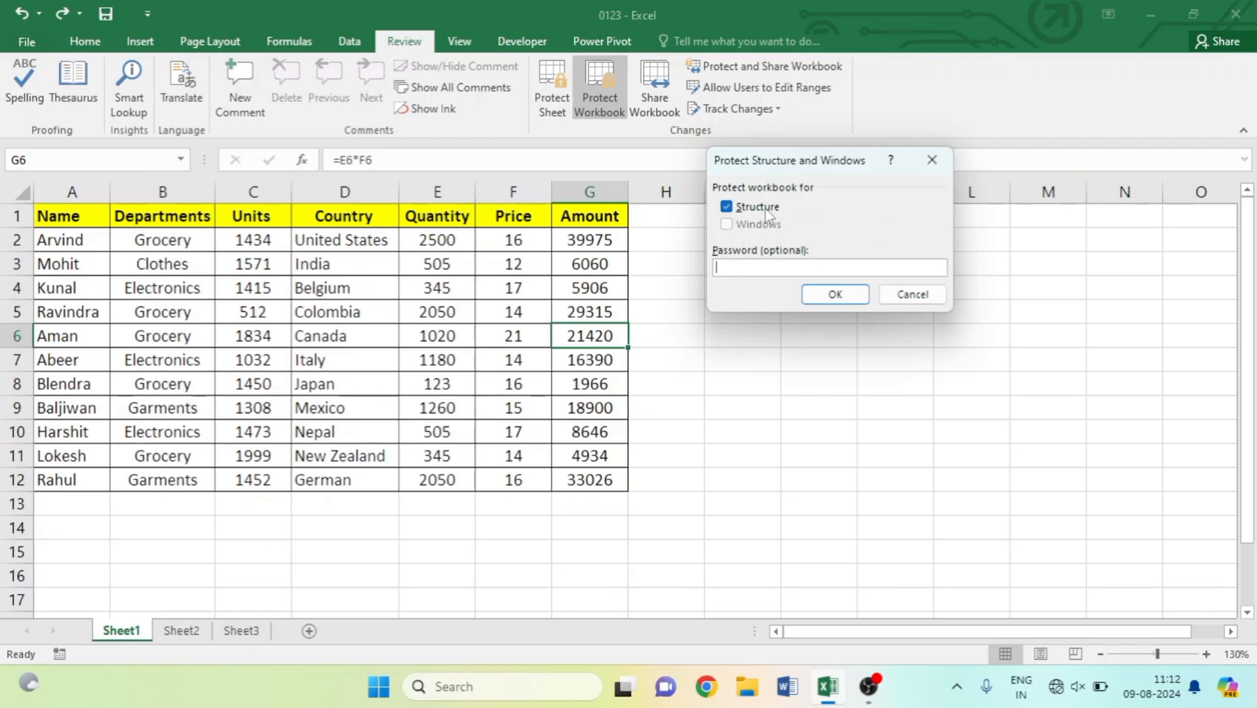
{"action": "type", "text": "123"}
{"action": "left_click", "coordinate": [815, 298]}
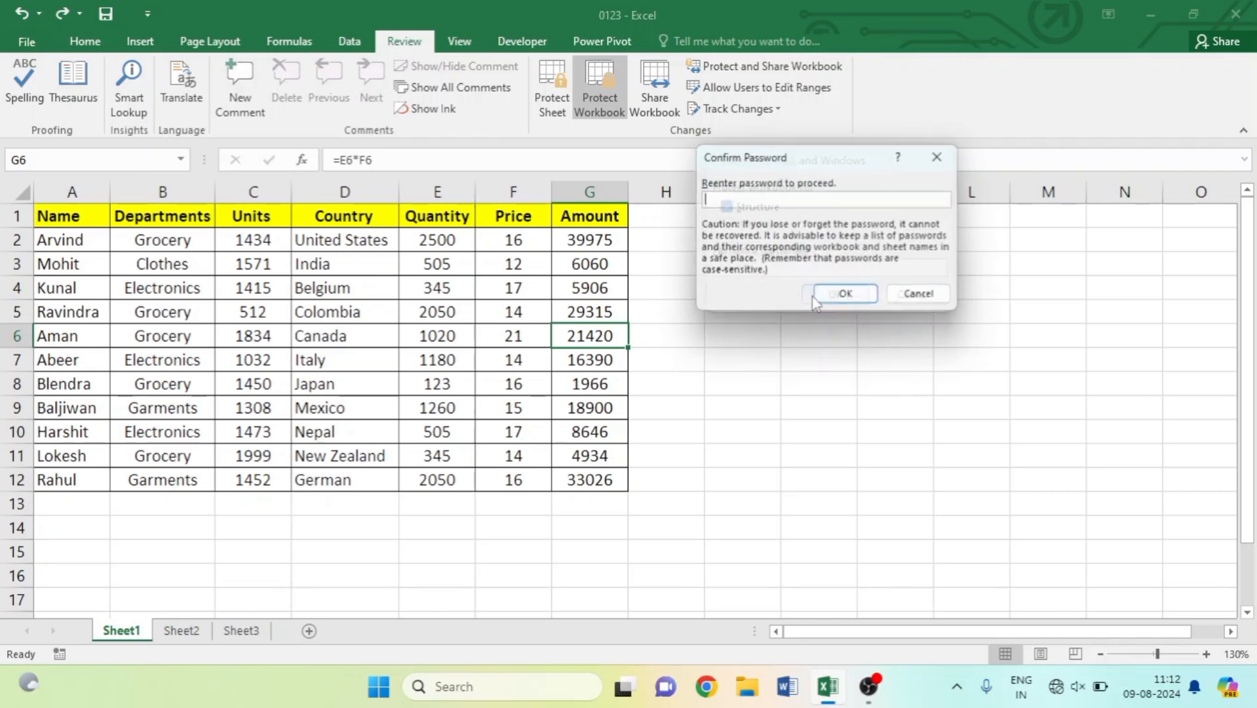
{"action": "type", "text": "123"}
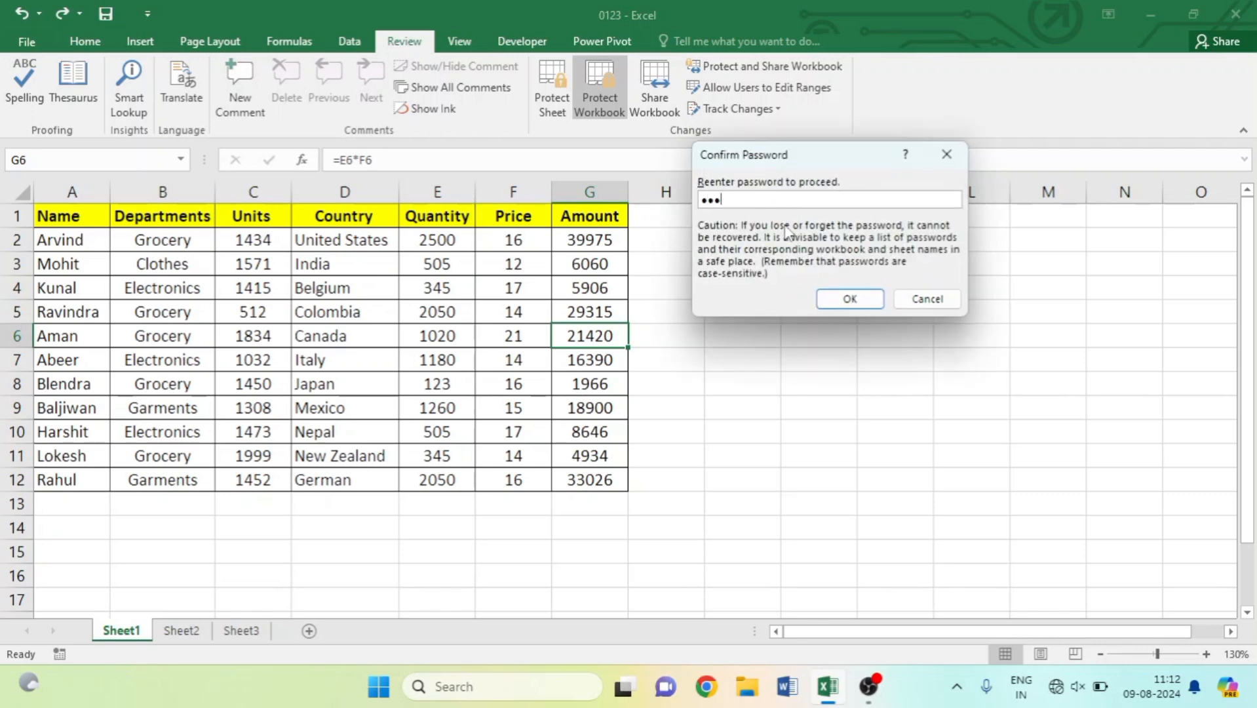
{"action": "left_click", "coordinate": [831, 302]}
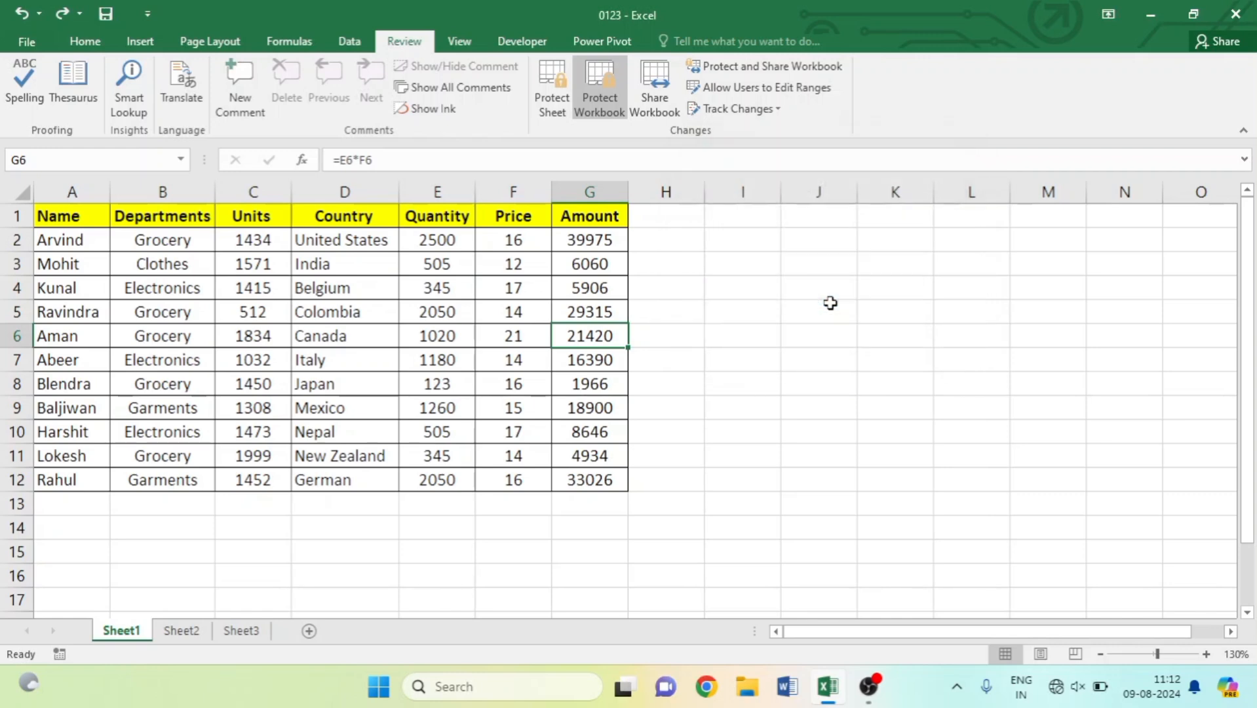
{"action": "left_click", "coordinate": [454, 496]}
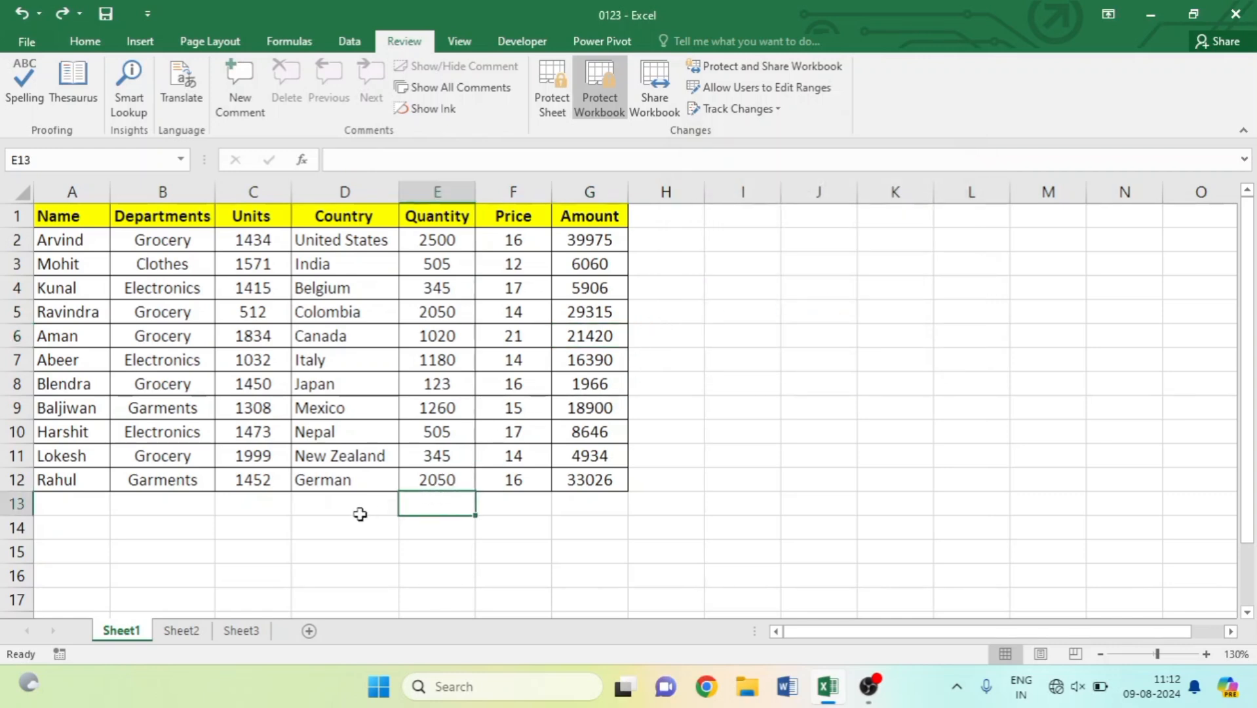
{"action": "left_click", "coordinate": [516, 479]}
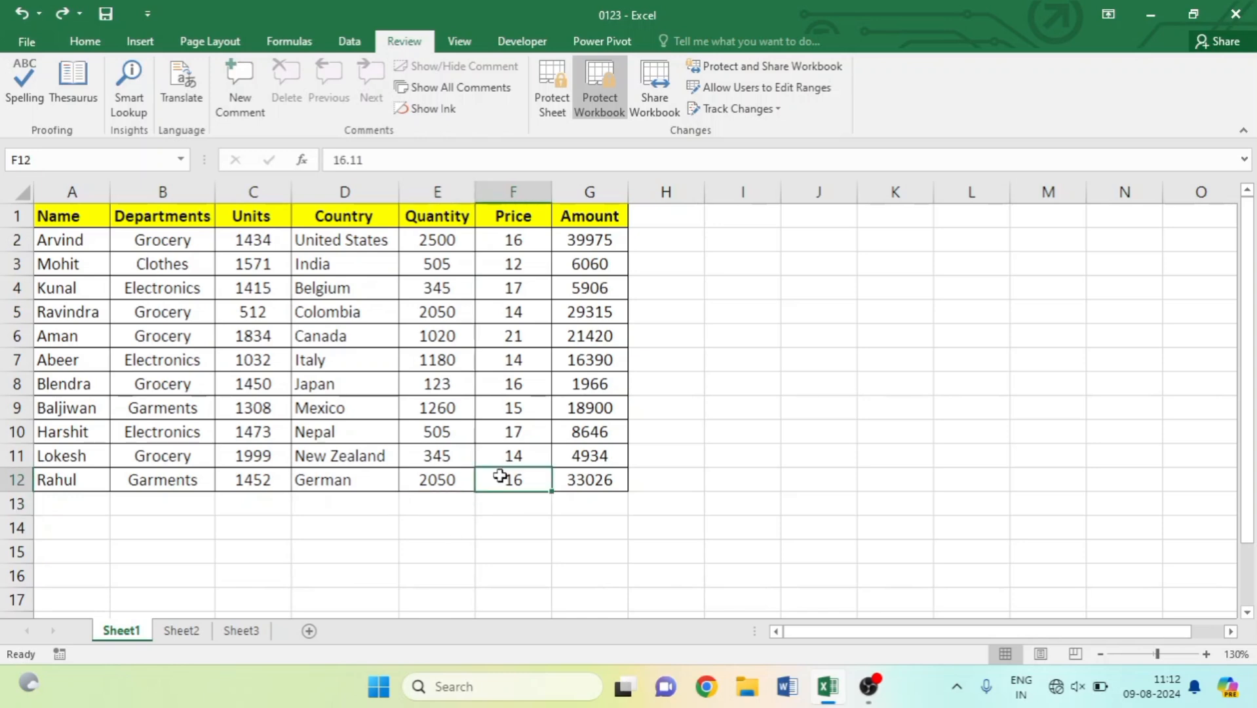
{"action": "key", "text": "Up"}
{"action": "key", "text": "Up"}
{"action": "key", "text": "Up"}
{"action": "key", "text": "Up"}
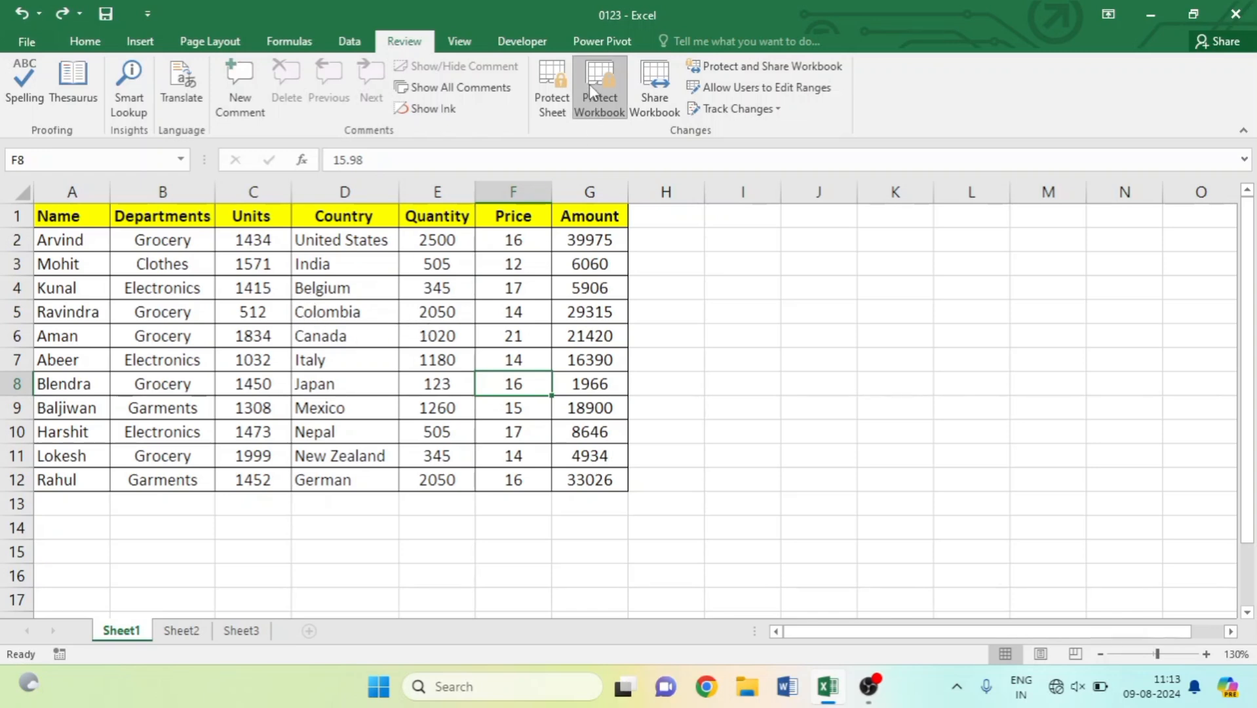
Remove the workbook structure protection by entering its password.
{"action": "left_click", "coordinate": [599, 112]}
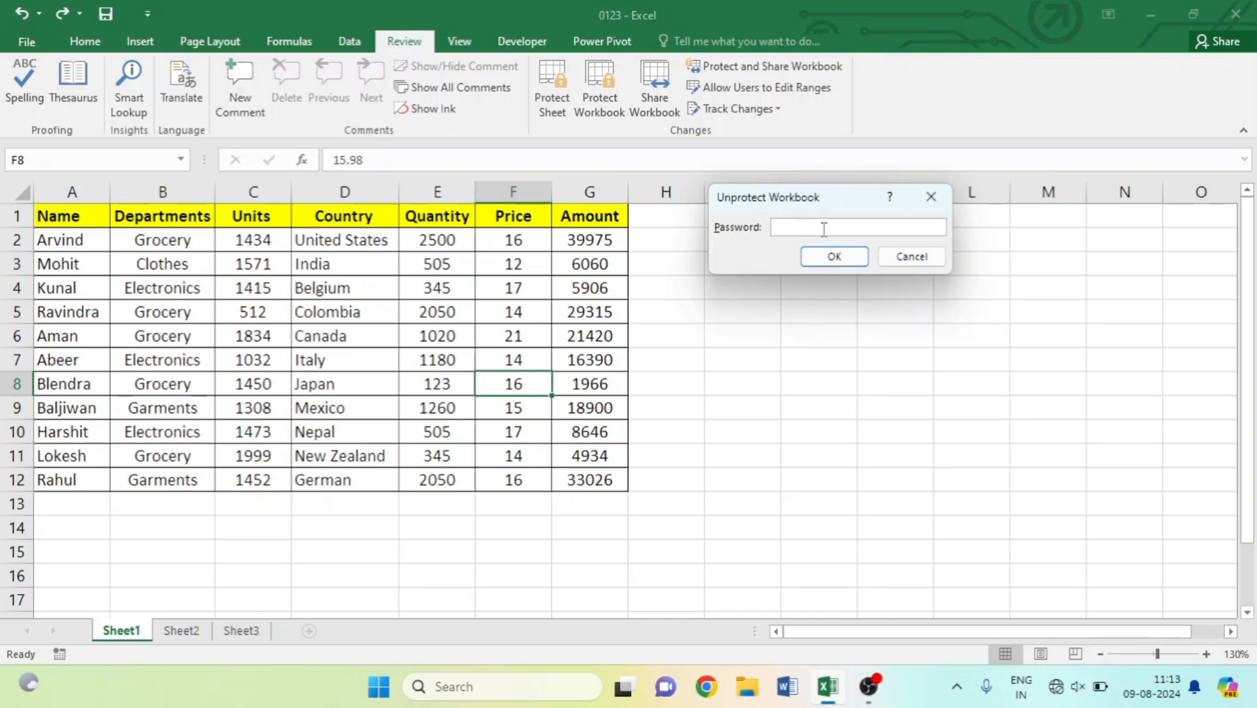
{"action": "type", "text": "123"}
{"action": "key", "text": "Return"}
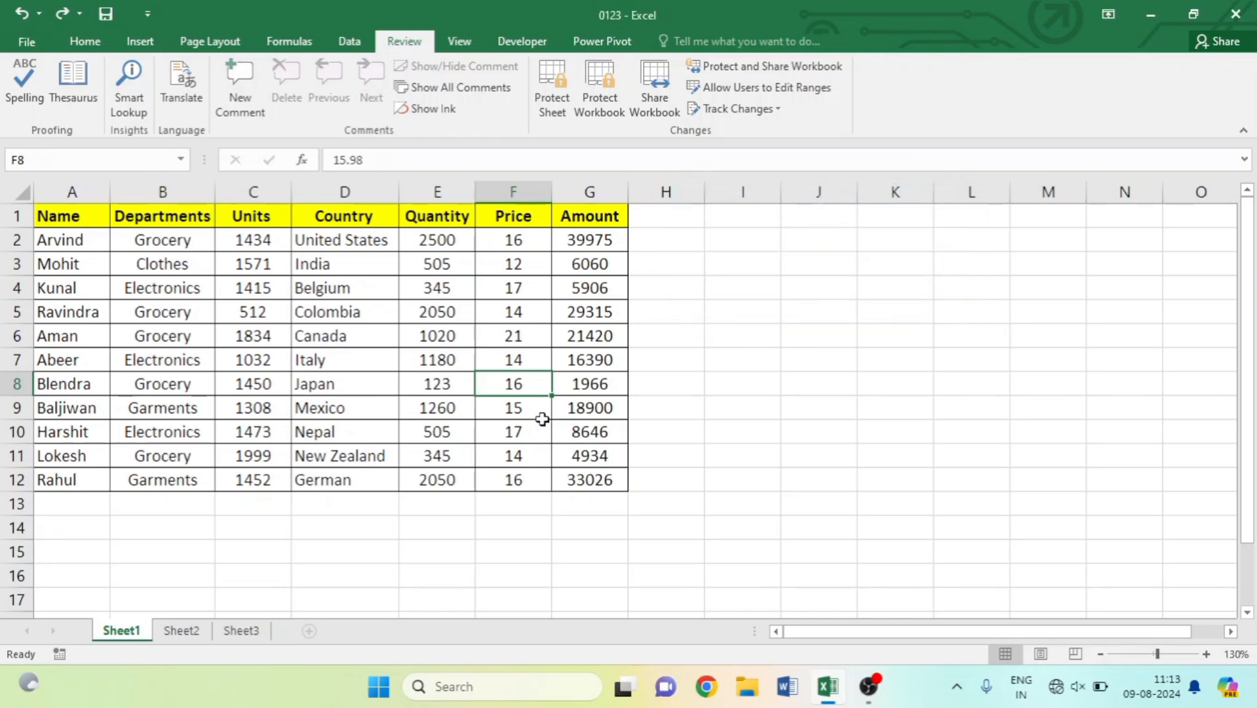
Check cells E8 and I8, then browse Sheet2 and Sheet3 before returning to Sheet1.
{"action": "left_click", "coordinate": [460, 380]}
{"action": "left_click", "coordinate": [705, 381]}
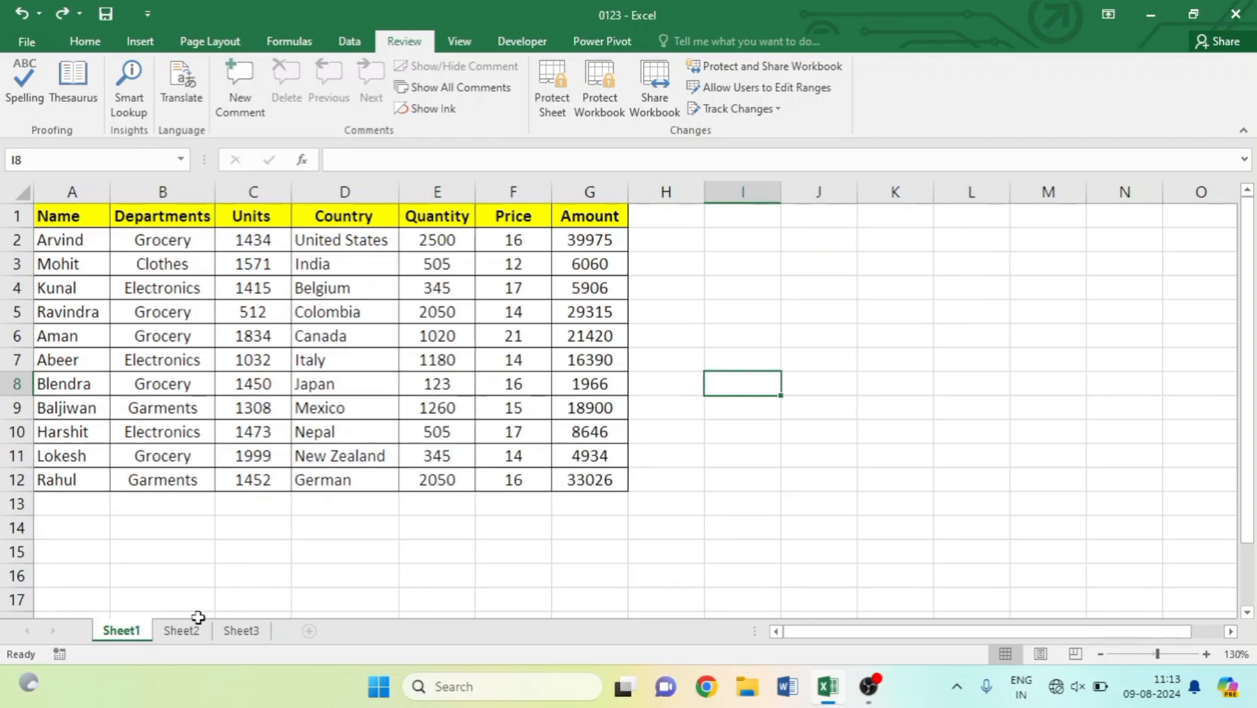
{"action": "left_click", "coordinate": [181, 630]}
{"action": "left_click", "coordinate": [121, 630]}
{"action": "left_click", "coordinate": [231, 631]}
{"action": "left_click", "coordinate": [121, 631]}
Protect the workbook structure again with a password, re-entered to confirm.
{"action": "left_click", "coordinate": [599, 98]}
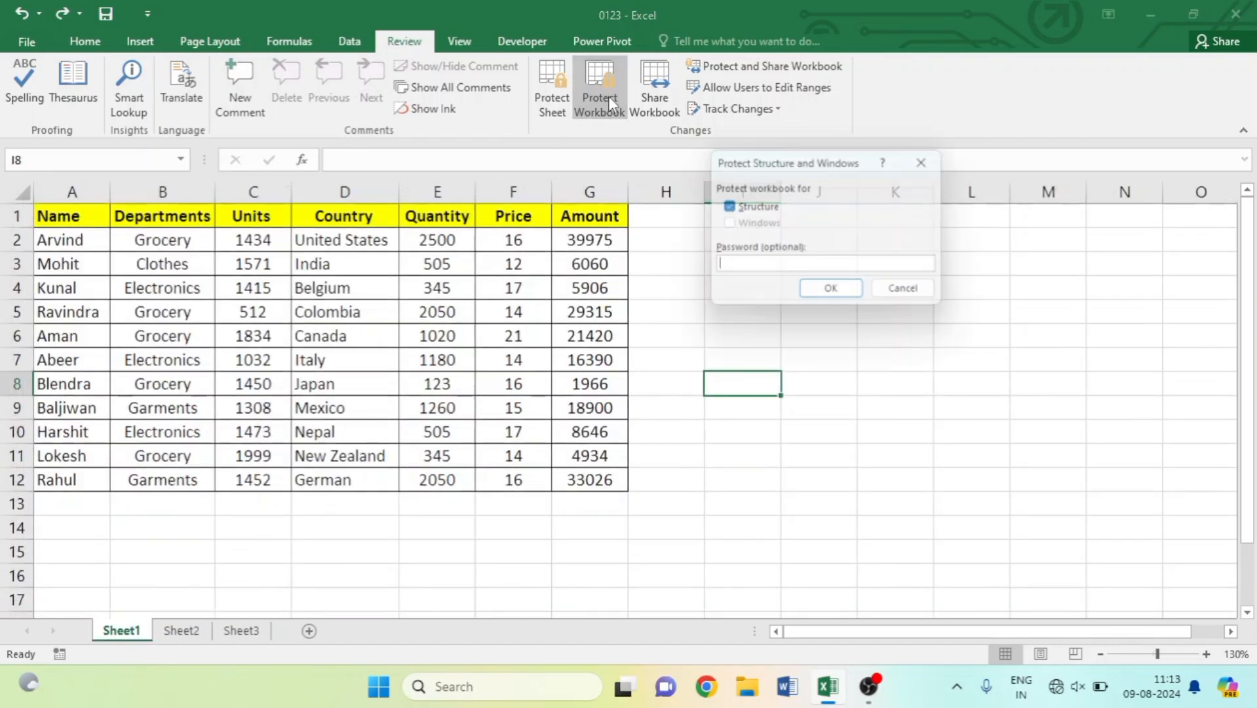
{"action": "type", "text": "123"}
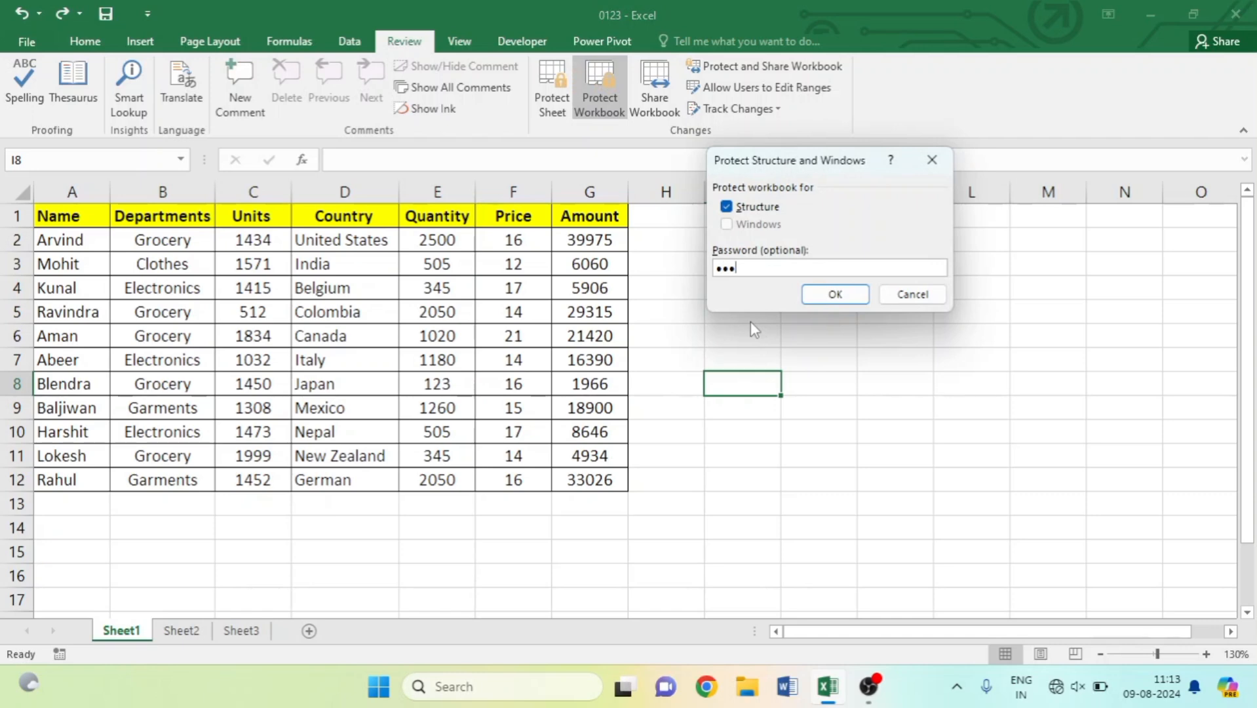
{"action": "left_click", "coordinate": [836, 294]}
{"action": "type", "text": "123"}
{"action": "key", "text": "Return"}
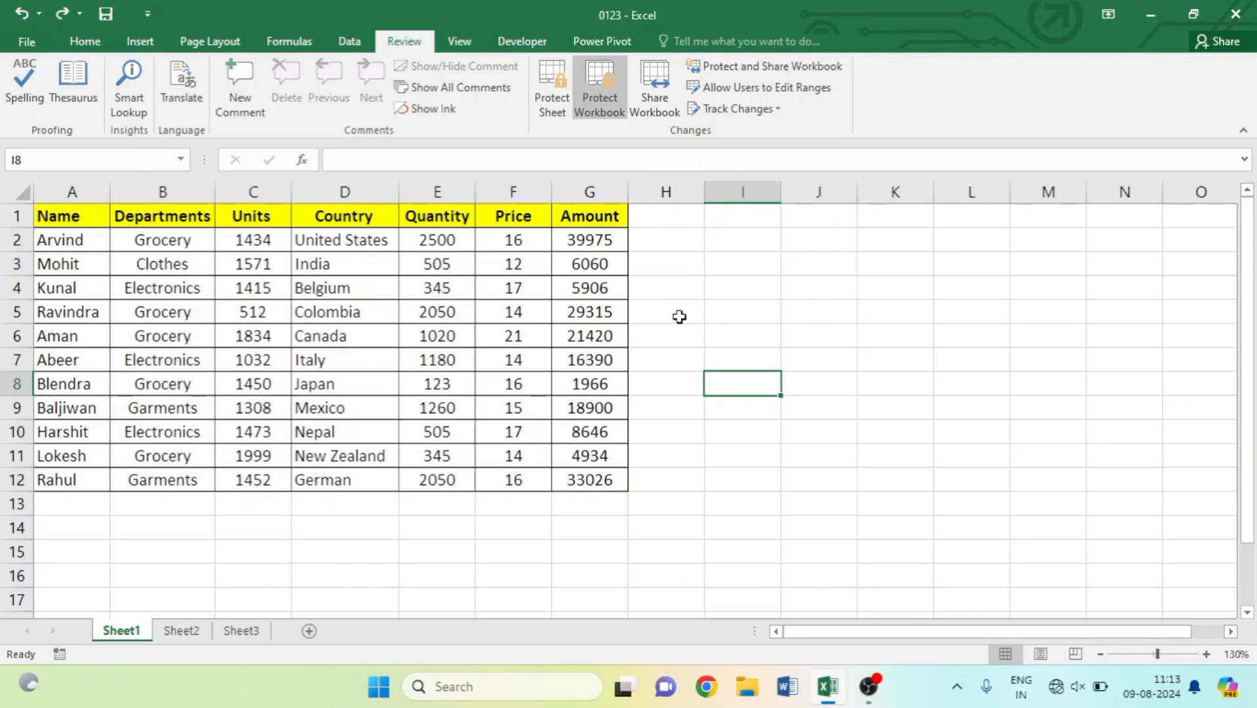
Cancel the unprotect prompt, then browse Sheet2 and Sheet3 and return to Sheet1.
{"action": "left_click", "coordinate": [613, 108]}
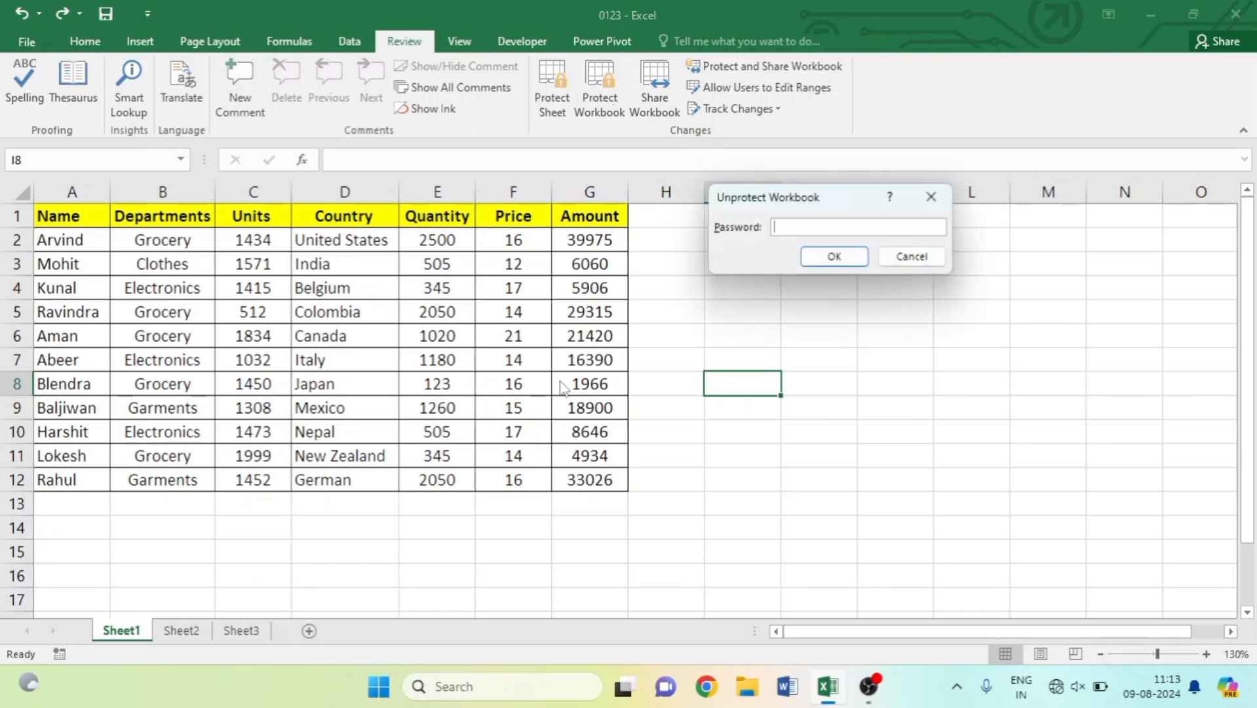
{"action": "left_click", "coordinate": [930, 197]}
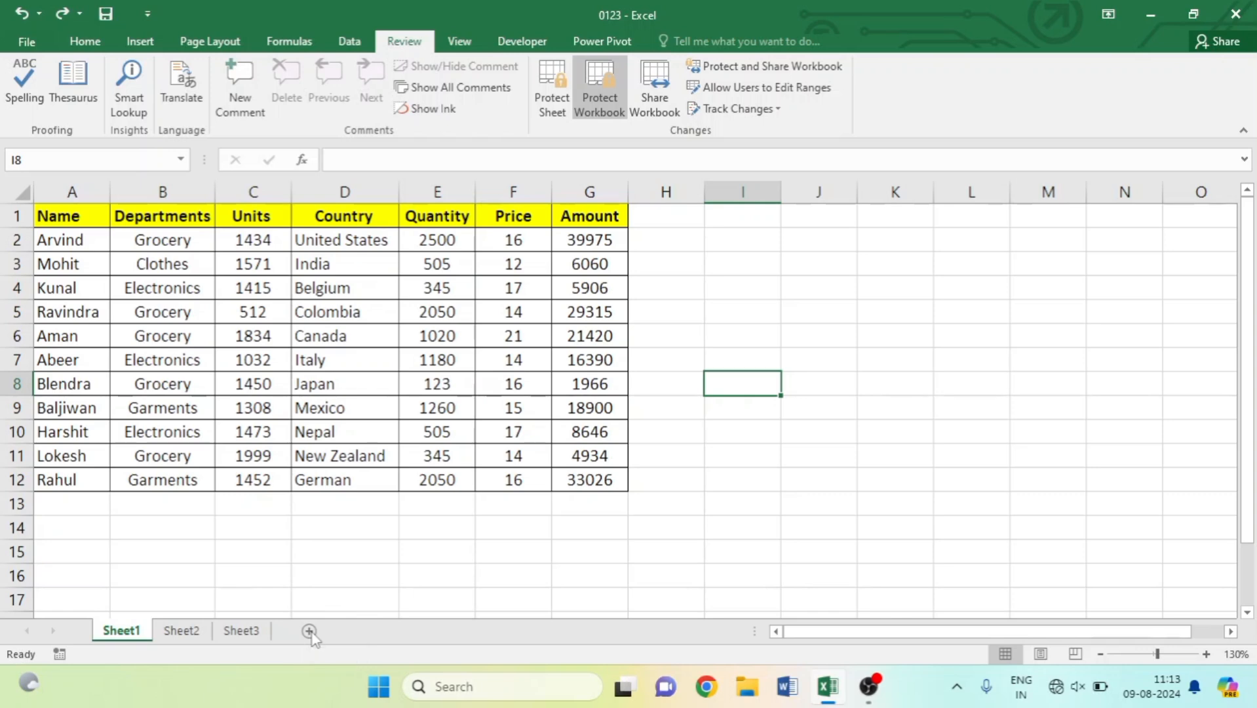
{"action": "left_click", "coordinate": [241, 630]}
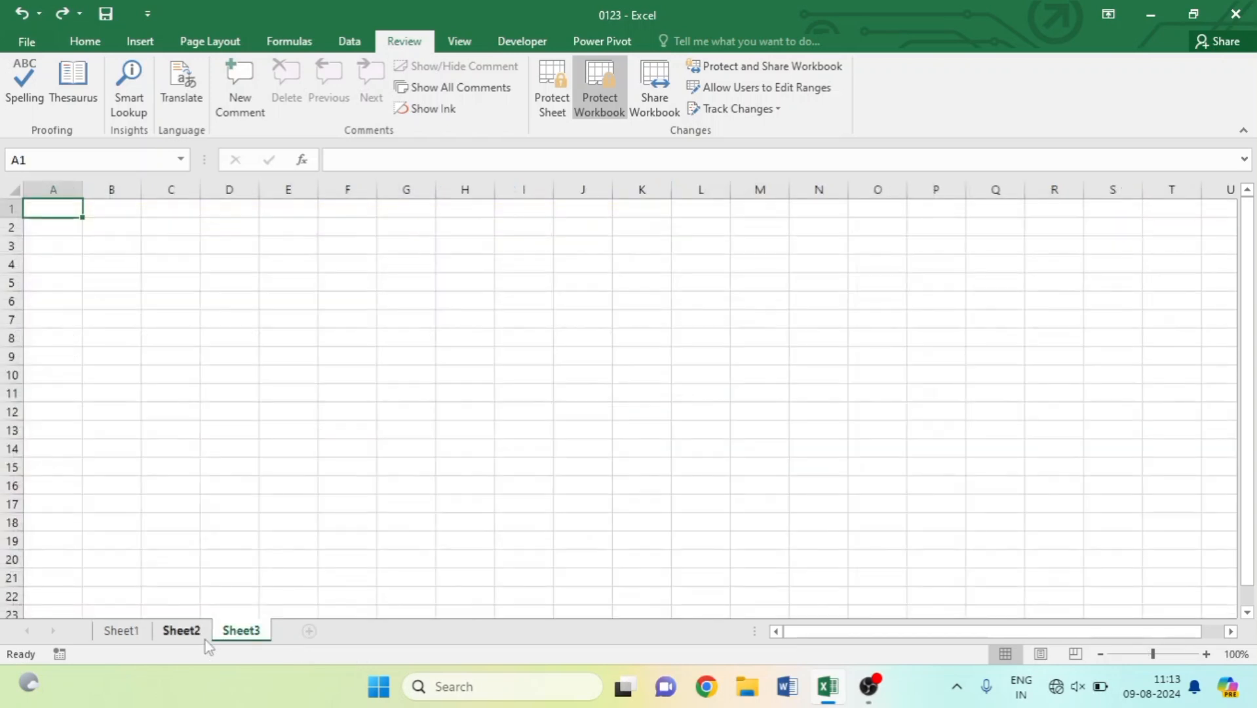
{"action": "left_click", "coordinate": [185, 632]}
{"action": "left_click", "coordinate": [121, 631]}
{"action": "left_click", "coordinate": [181, 631]}
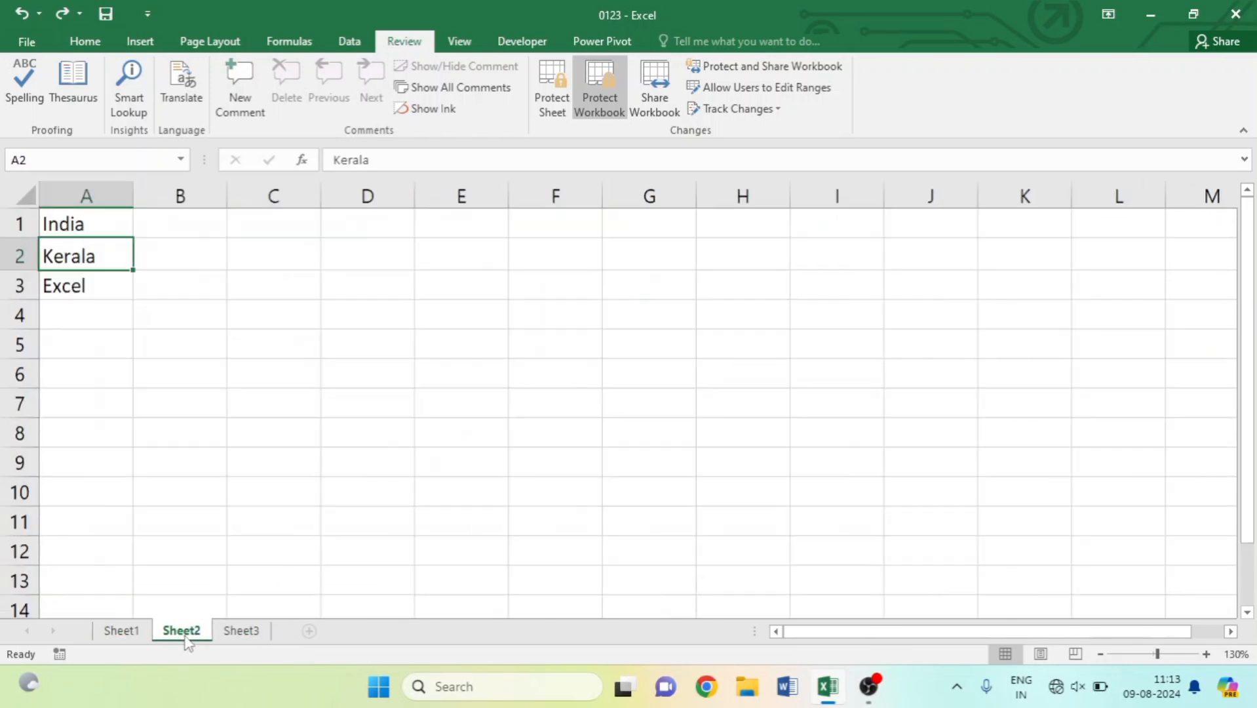
{"action": "left_click", "coordinate": [241, 631]}
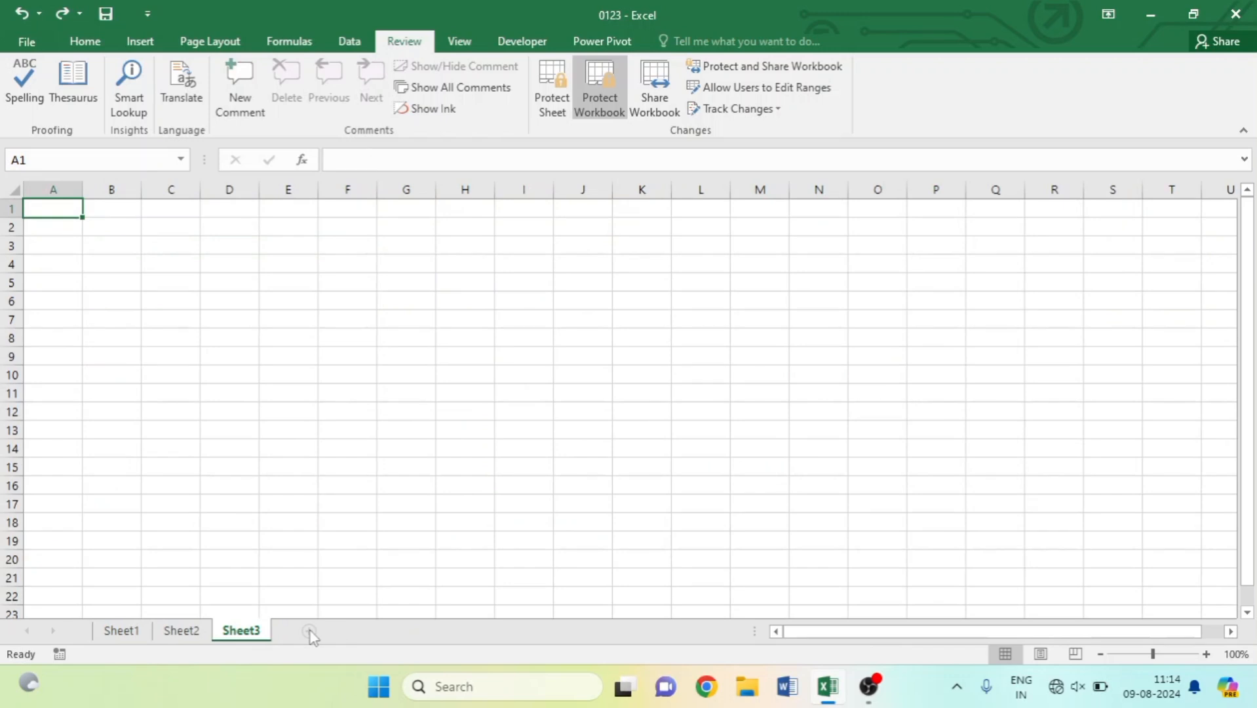
{"action": "left_click", "coordinate": [121, 630]}
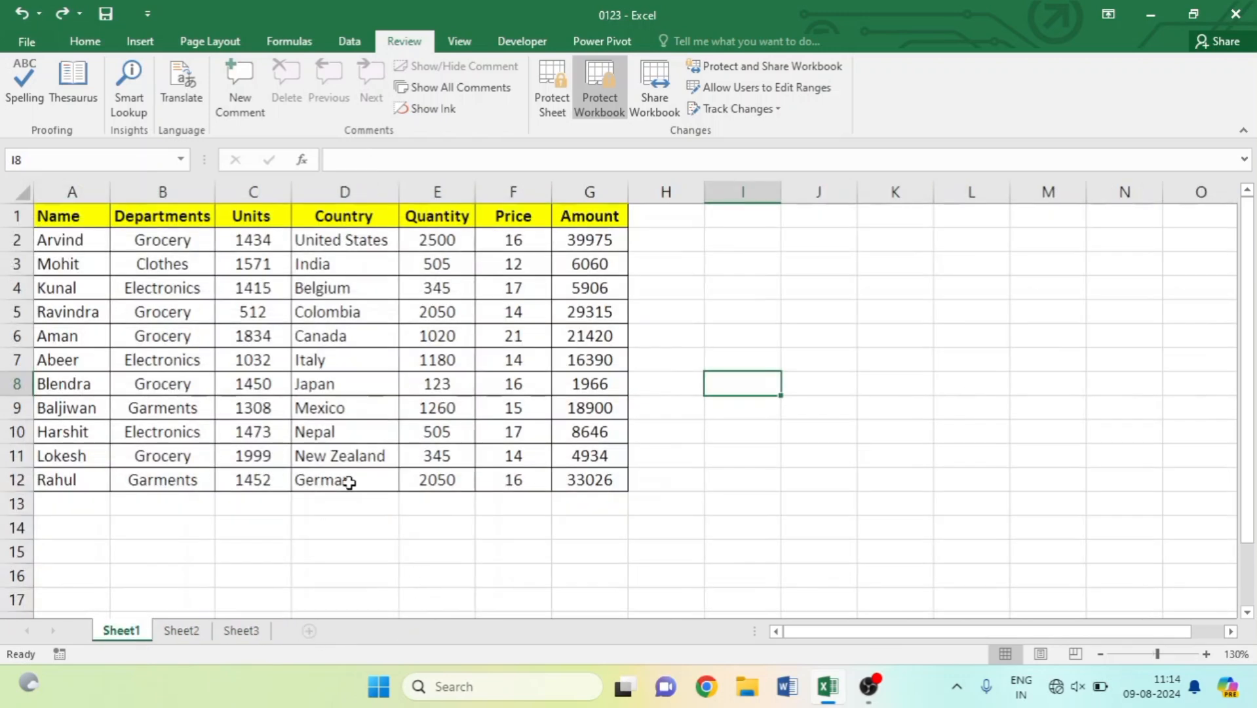
Unprotect the workbook structure with its password, then select cell E7 holding 1180.
{"action": "left_click", "coordinate": [598, 88]}
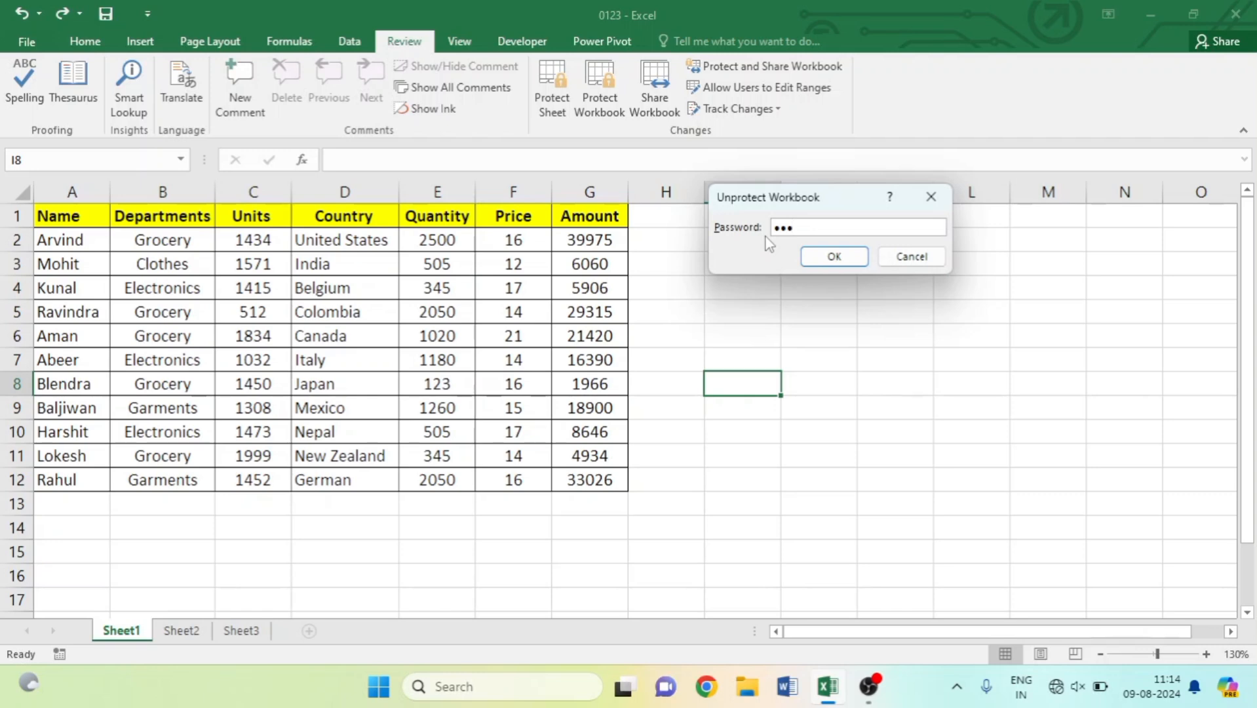
{"action": "left_click", "coordinate": [834, 256]}
{"action": "left_click", "coordinate": [437, 359]}
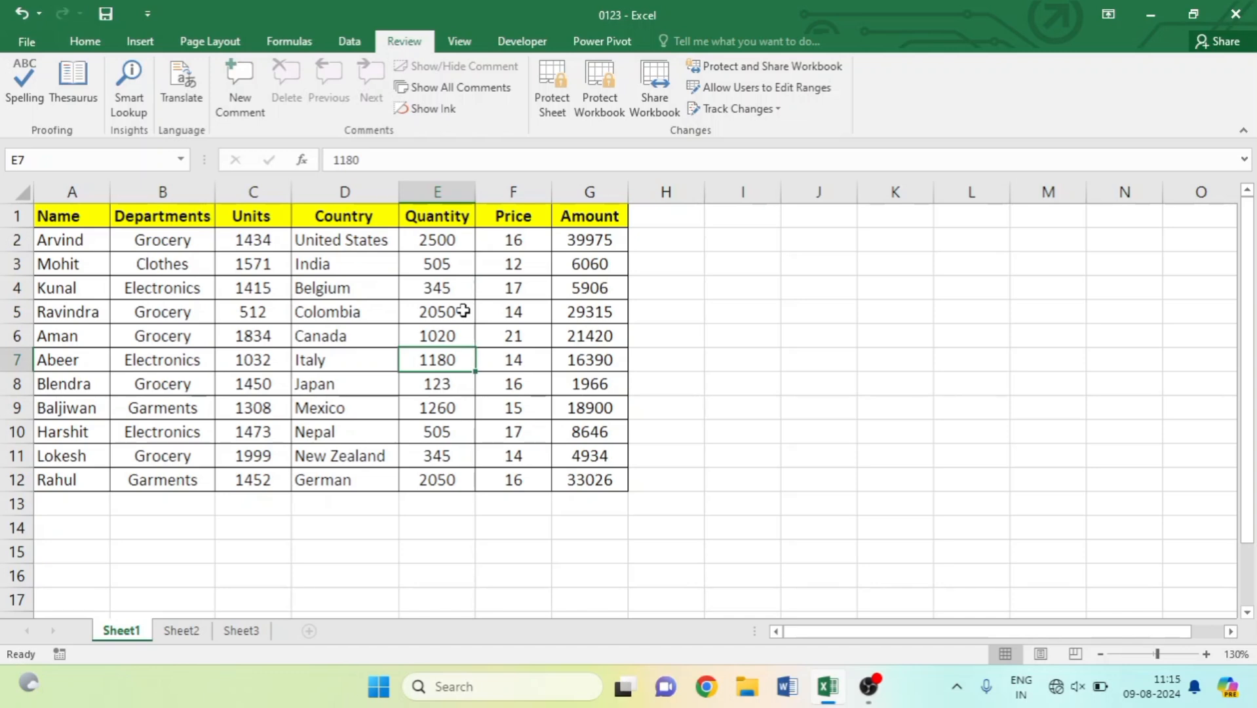
Turn on 'Allow changes by more than one user' and save workbook 0123 as shared.
{"action": "left_click", "coordinate": [651, 104]}
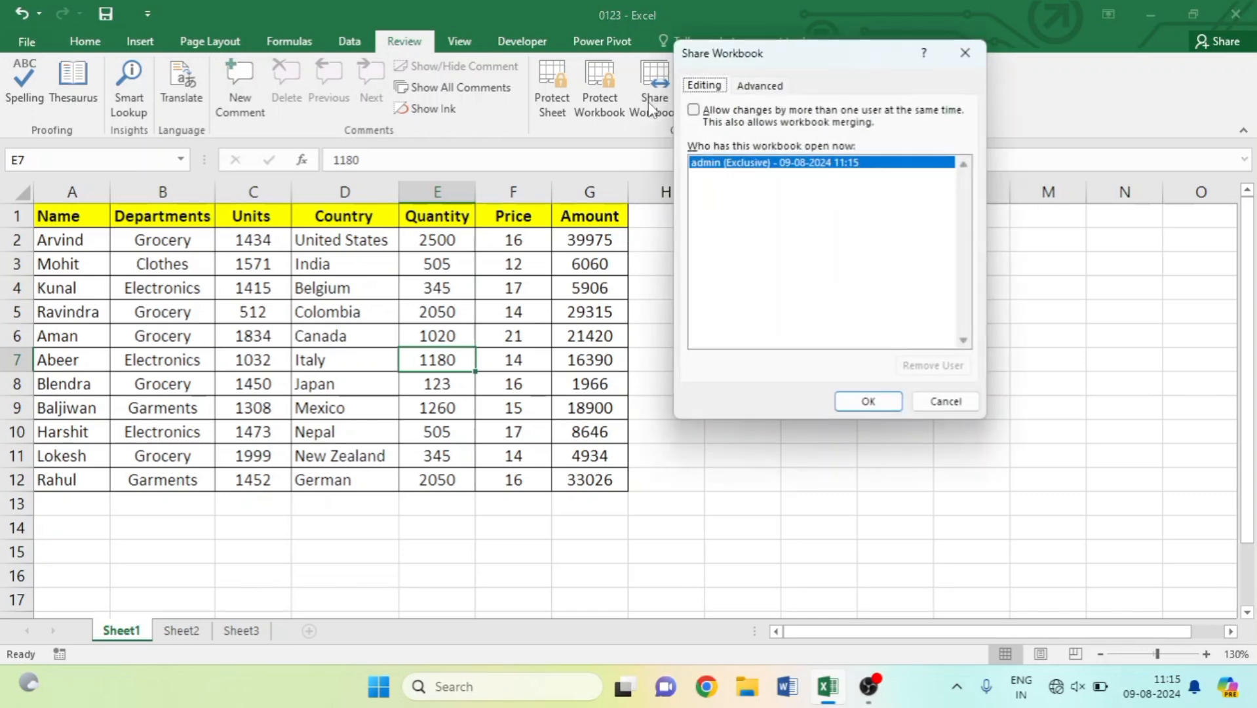
{"action": "left_click", "coordinate": [692, 113]}
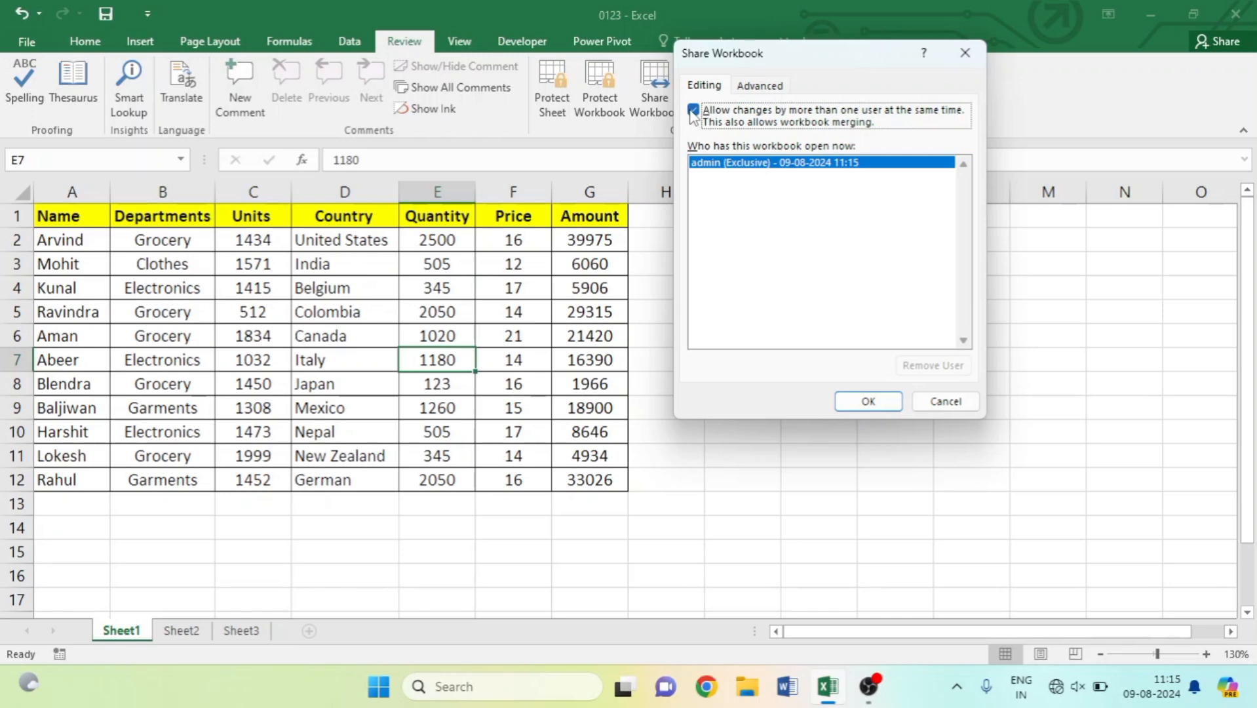
{"action": "left_click", "coordinate": [882, 399]}
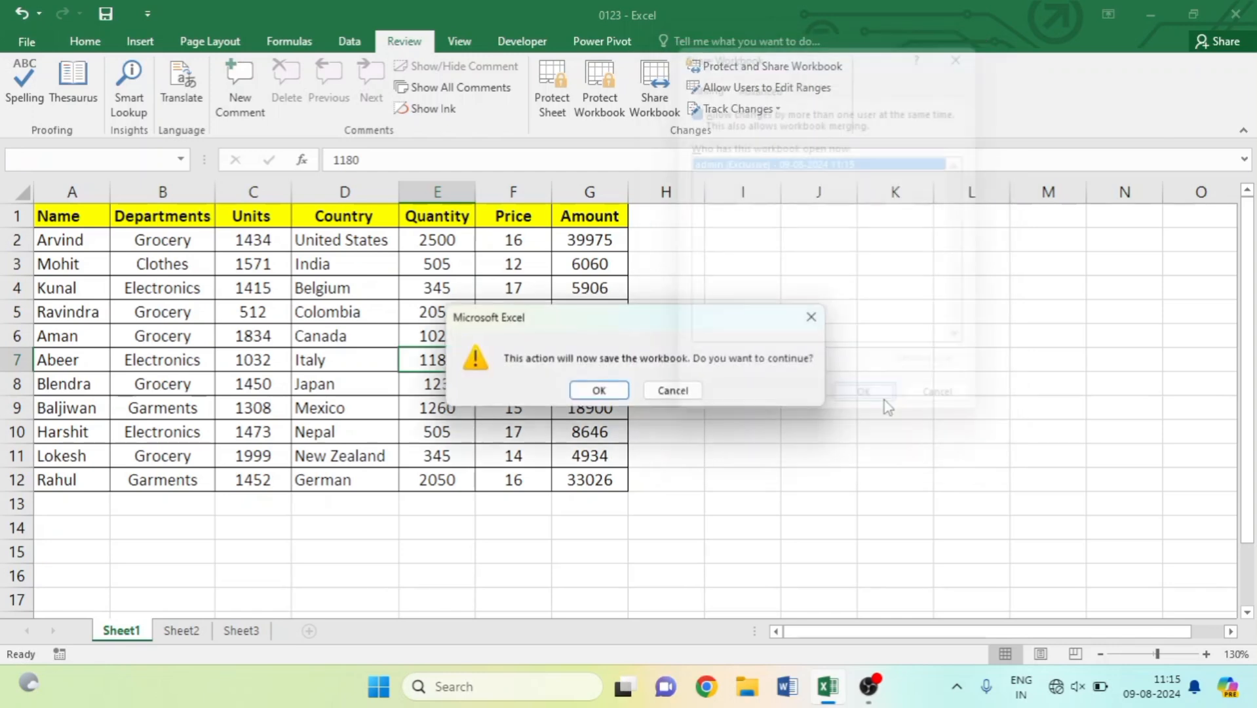
{"action": "left_click", "coordinate": [607, 390]}
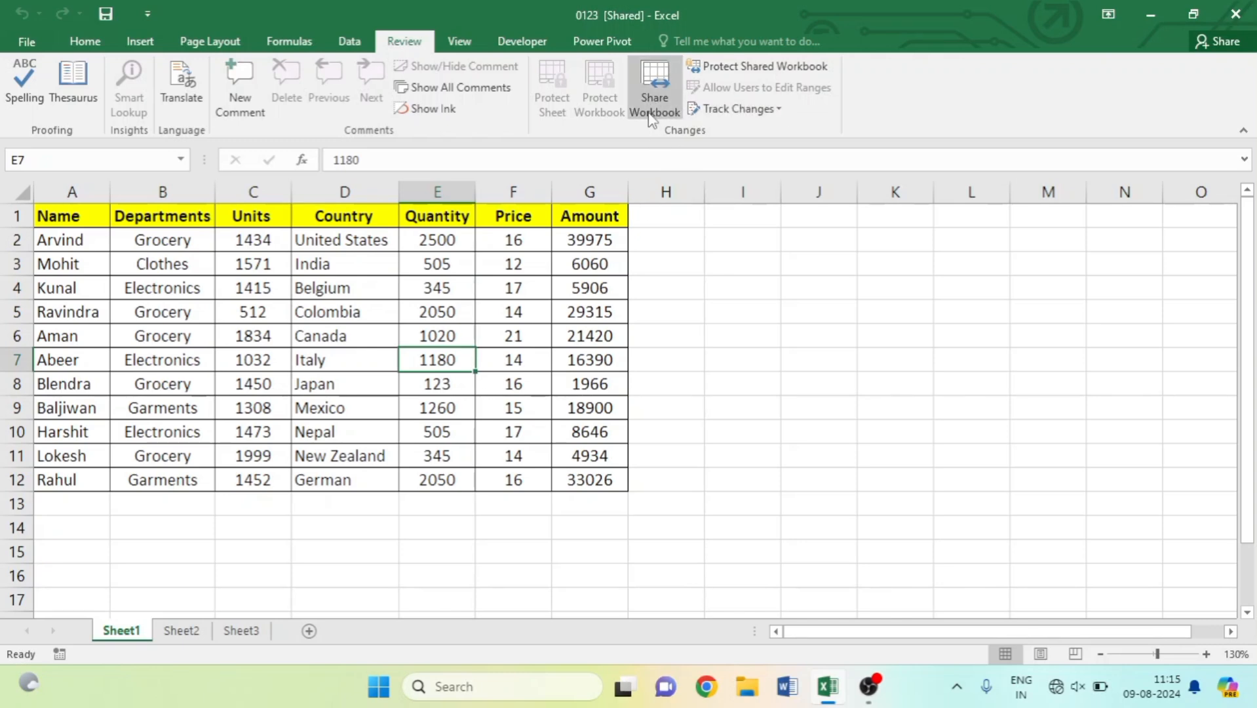
Untick multi-user editing, dismiss the cannot-remove-yourself warnings, and confirm ending shared use.
{"action": "left_click", "coordinate": [652, 89]}
{"action": "left_click", "coordinate": [695, 112]}
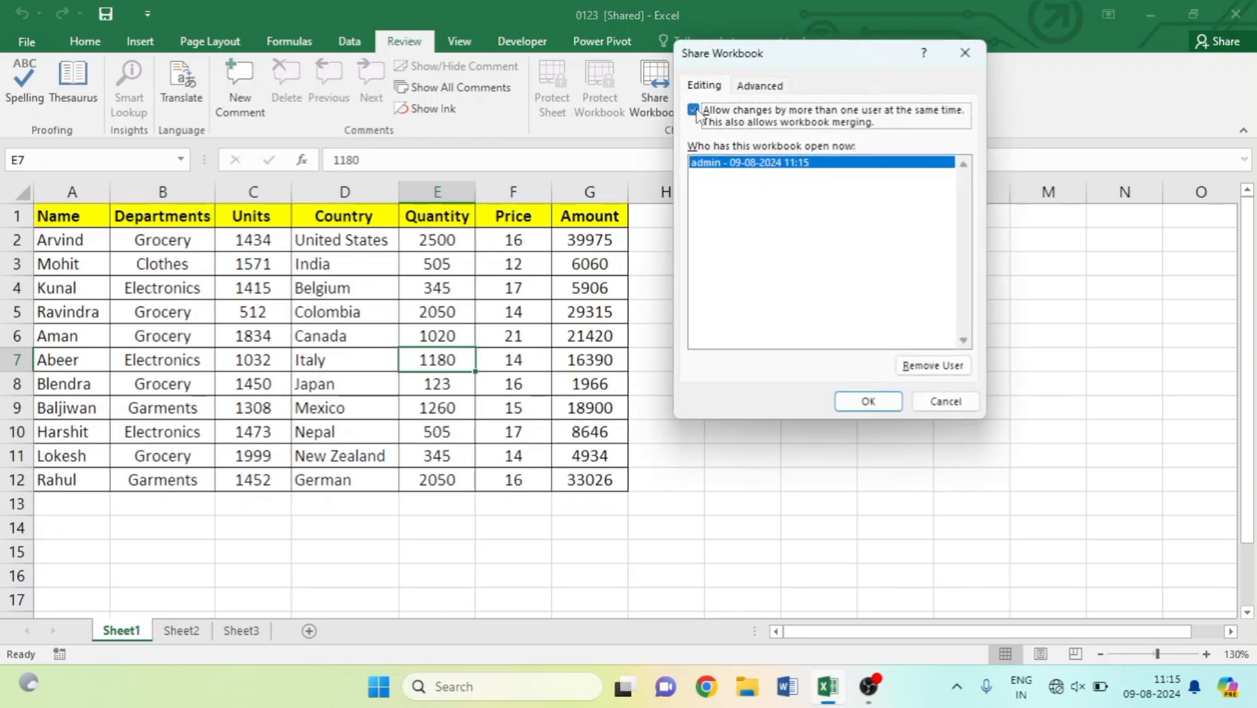
{"action": "left_click", "coordinate": [936, 367]}
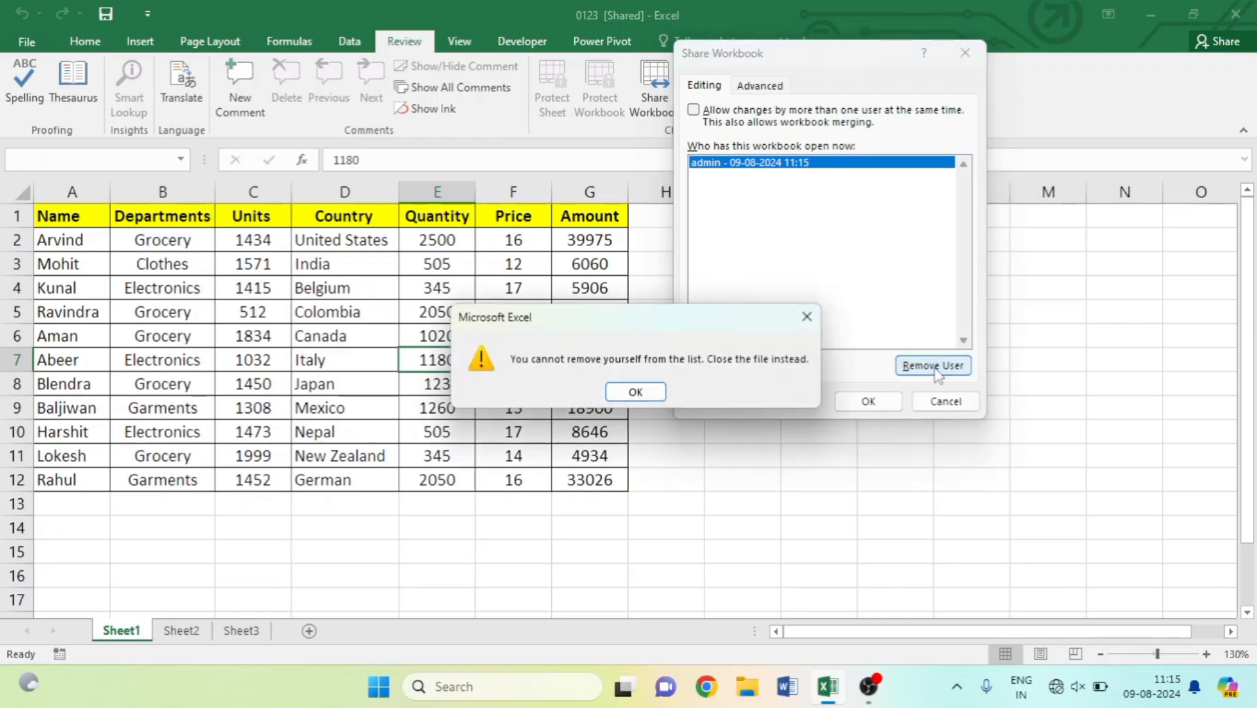
{"action": "left_click", "coordinate": [807, 318]}
{"action": "left_click", "coordinate": [933, 365]}
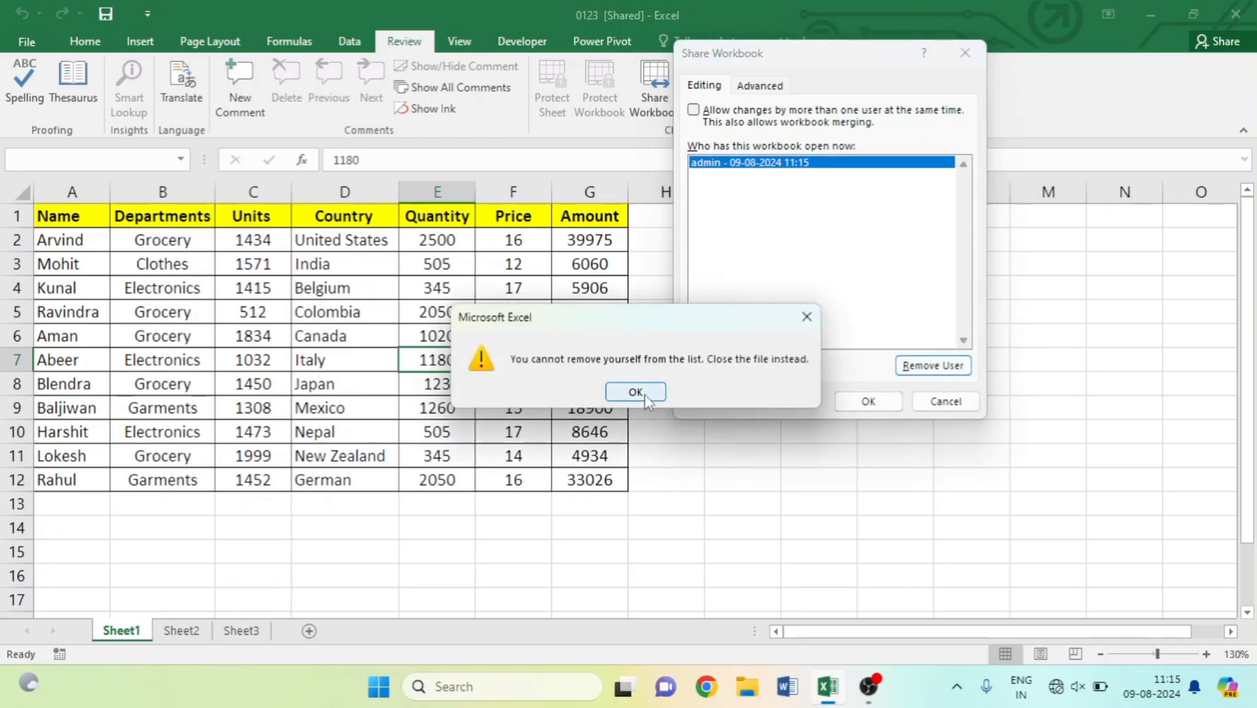
{"action": "left_click", "coordinate": [635, 391]}
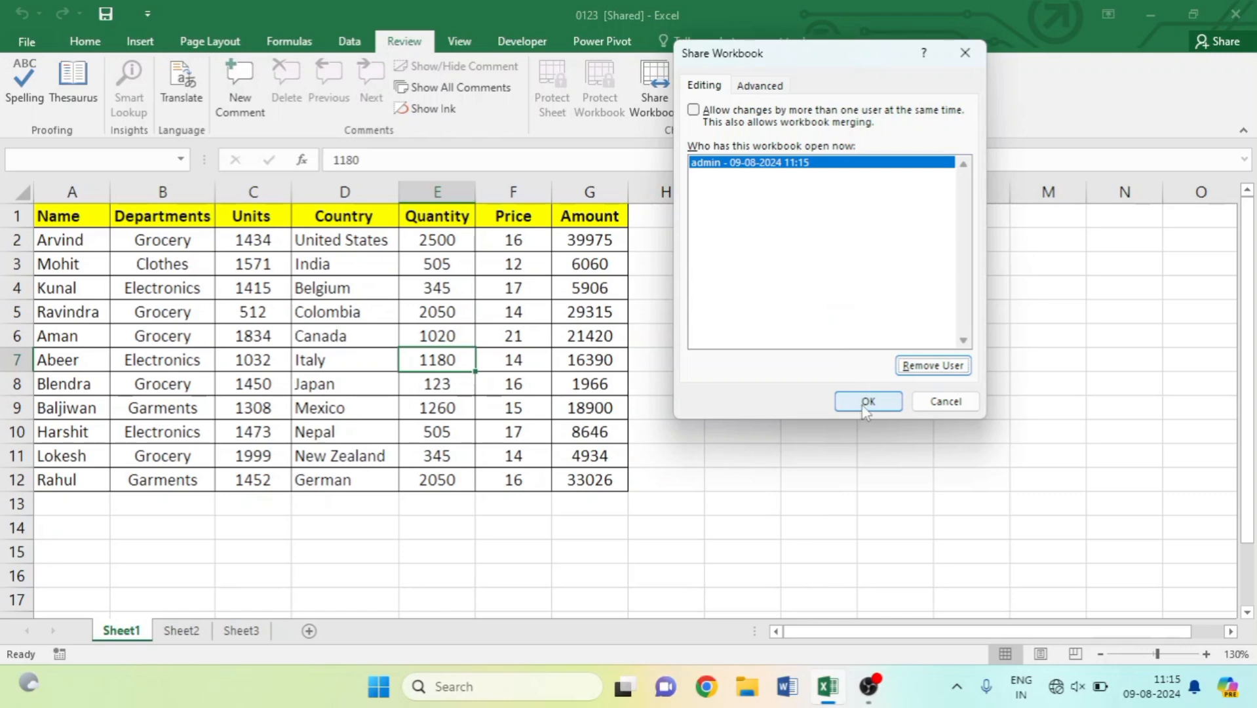
{"action": "left_click", "coordinate": [864, 409]}
{"action": "left_click", "coordinate": [597, 422]}
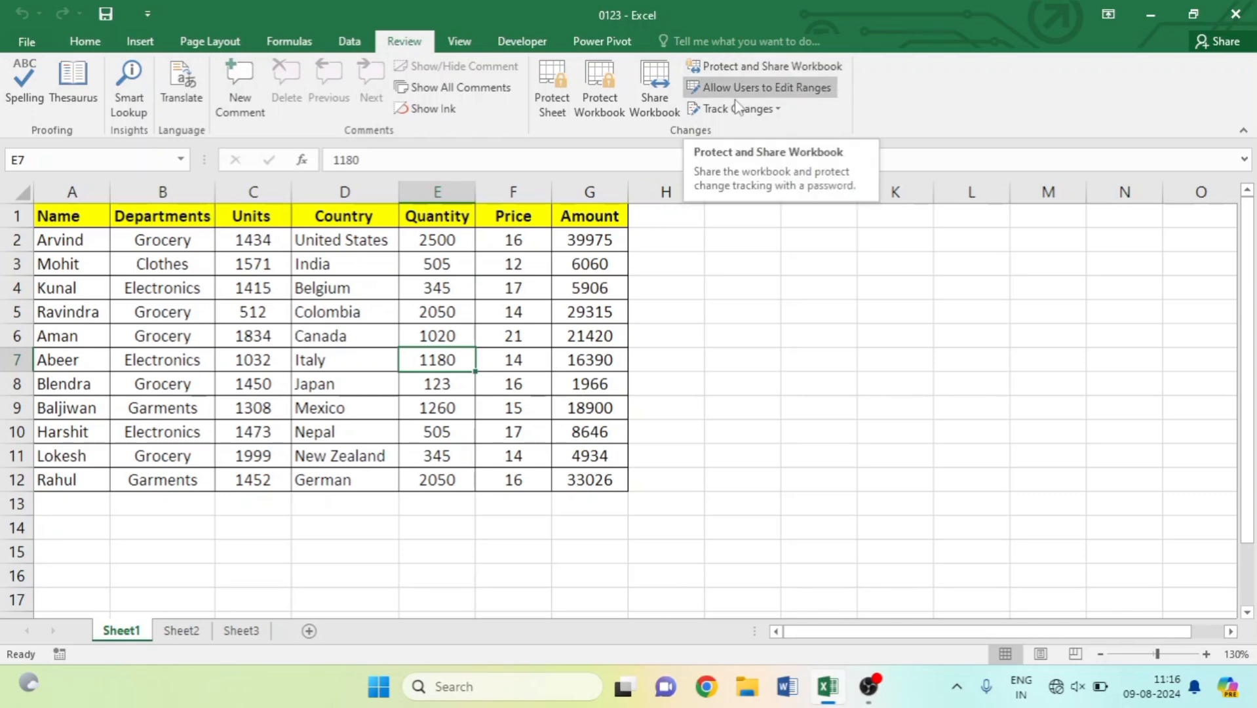
Turn on sharing with track changes, protected by a confirmed password, and agree to save.
{"action": "key", "text": "Left"}
{"action": "key", "text": "Up"}
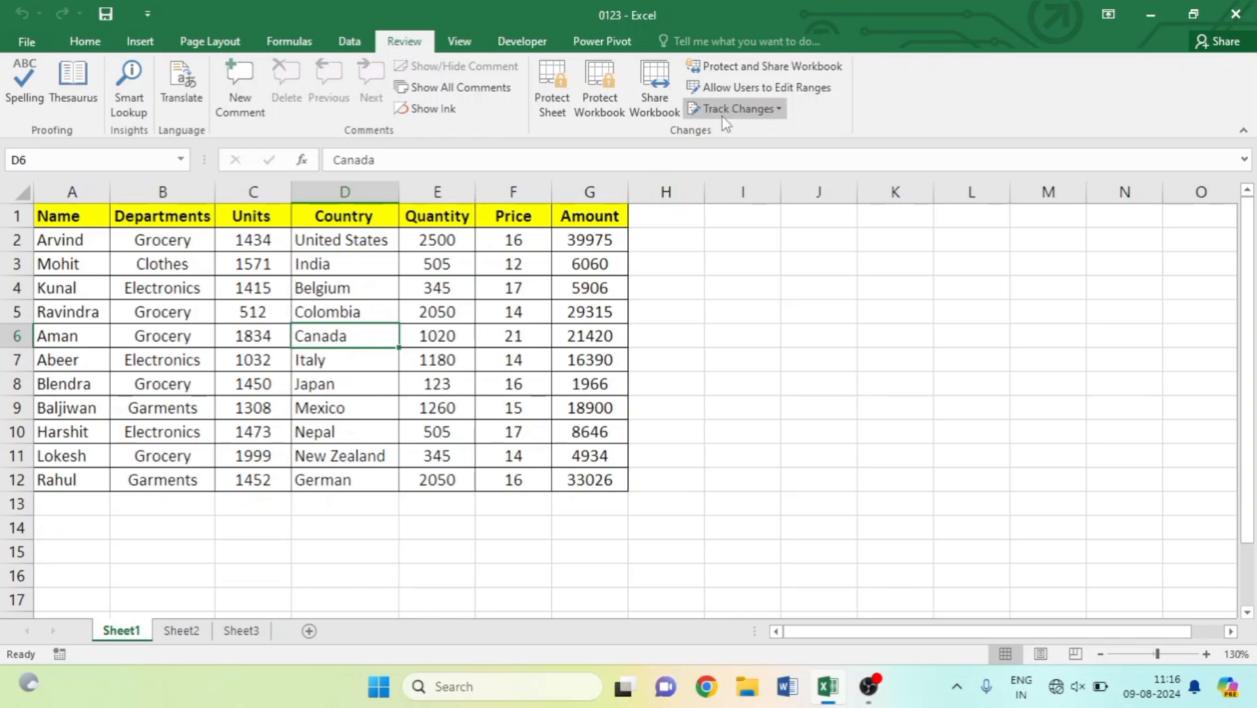
{"action": "left_click", "coordinate": [763, 66]}
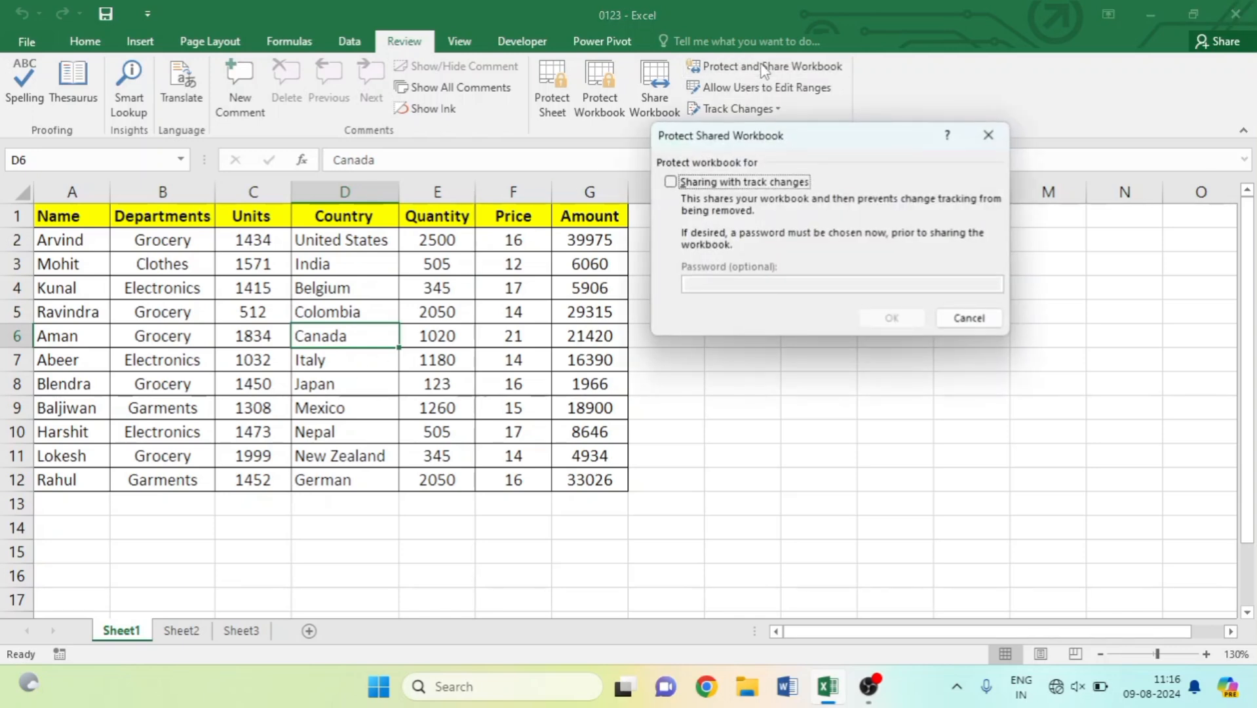
{"action": "left_click", "coordinate": [669, 182]}
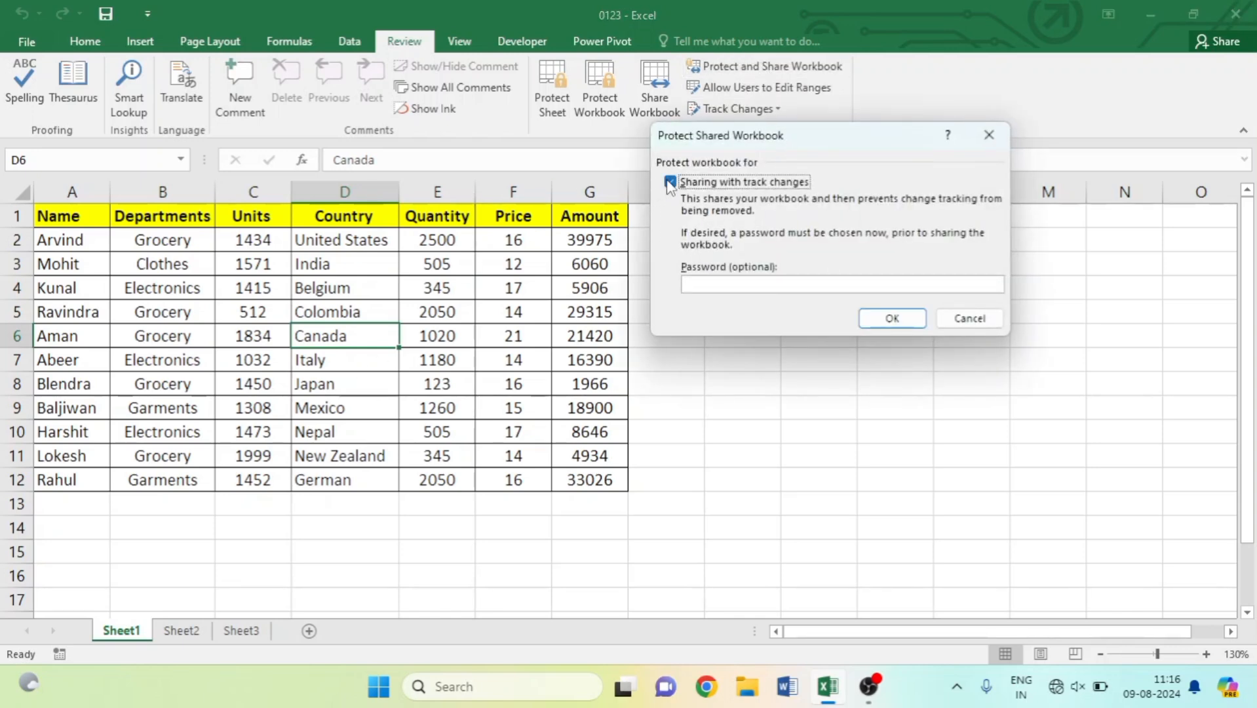
{"action": "left_click", "coordinate": [759, 286]}
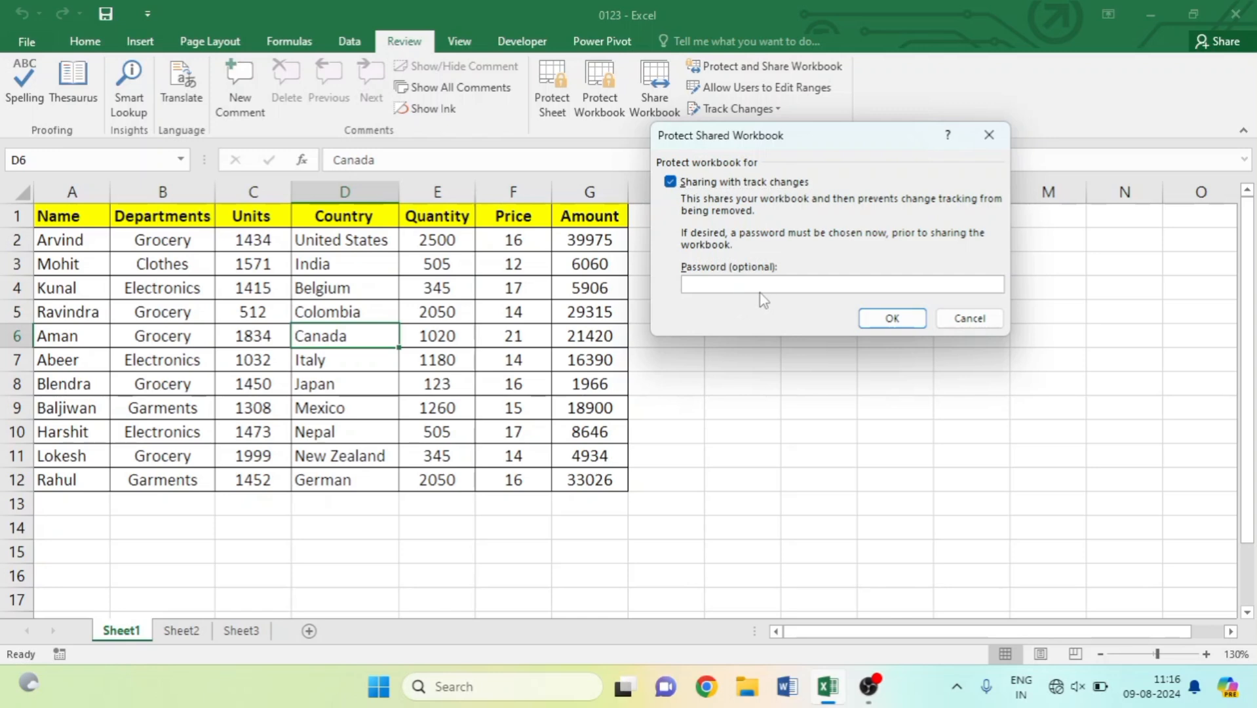
{"action": "type", "text": "123"}
{"action": "left_click", "coordinate": [893, 321]}
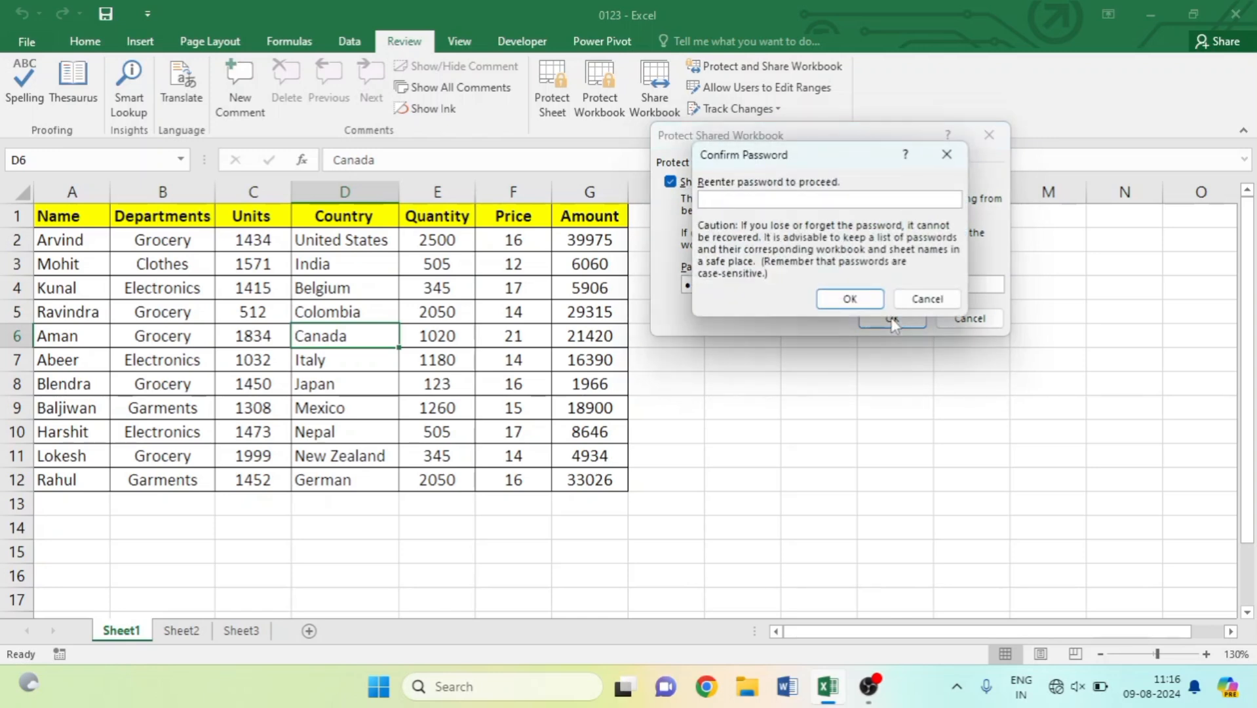
{"action": "type", "text": "123"}
{"action": "left_click", "coordinate": [852, 300]}
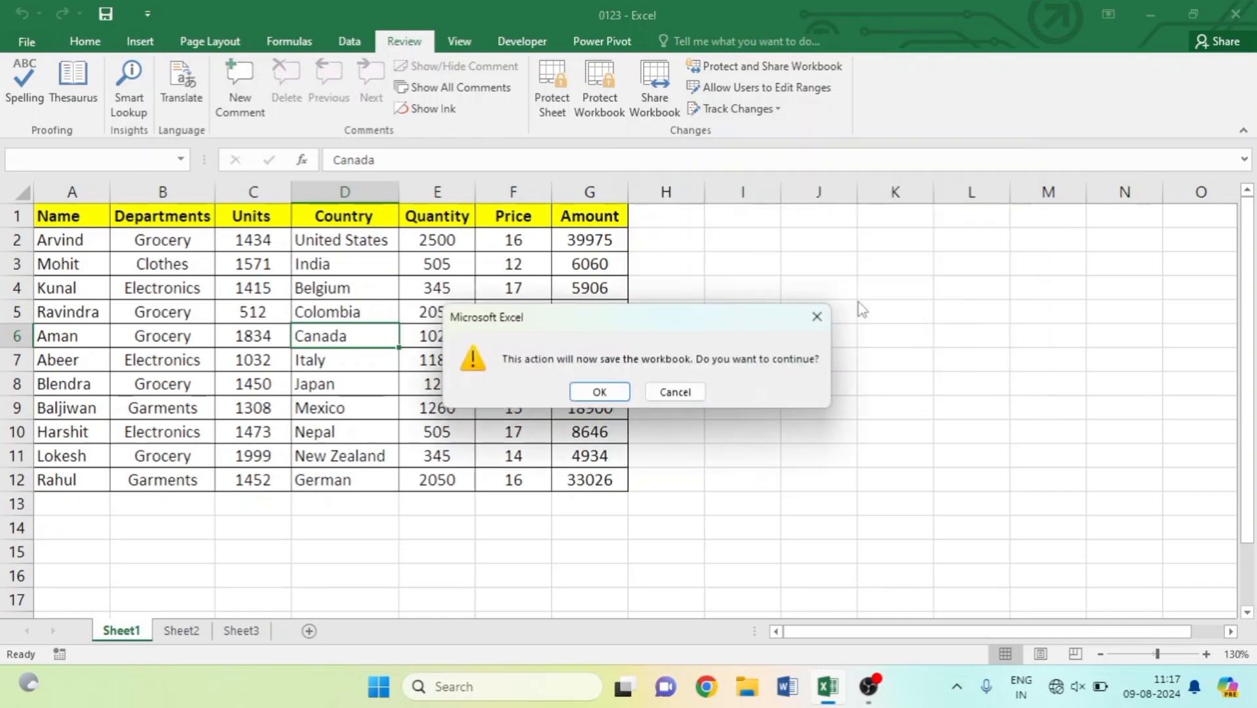
{"action": "left_click", "coordinate": [596, 392]}
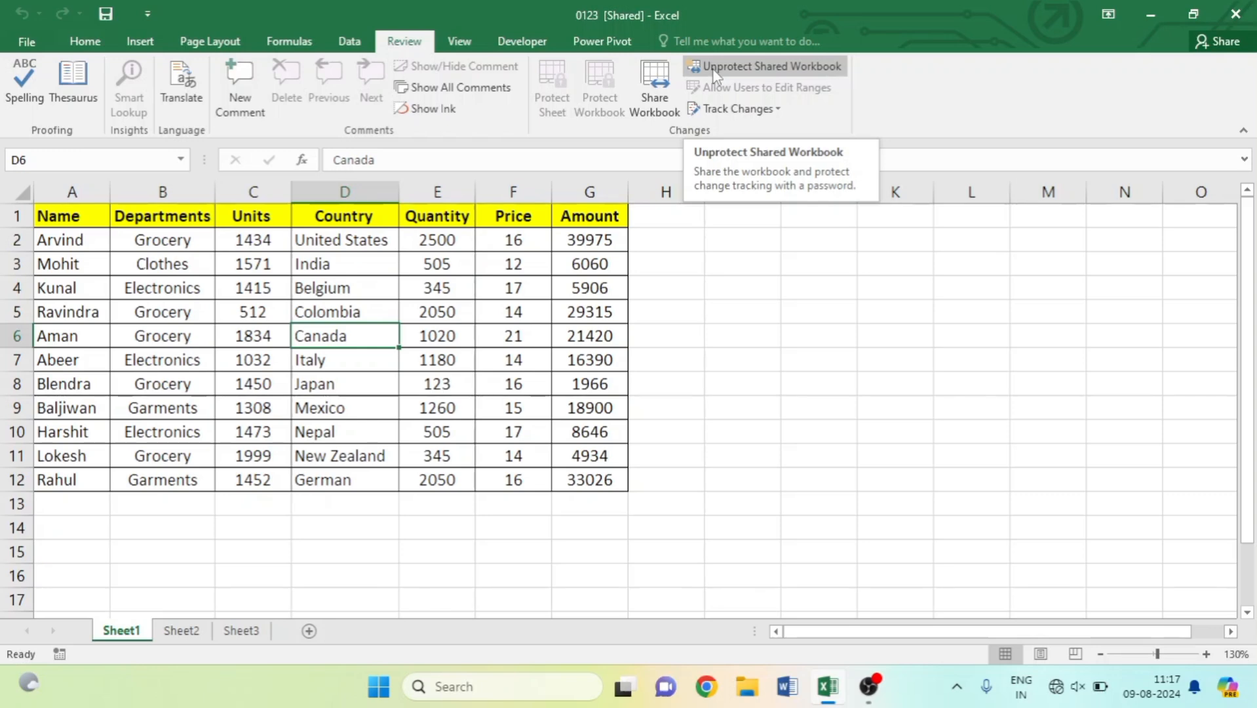
Unprotect the shared workbook with its password, end shared use, and select Quantity cells E2:E12.
{"action": "left_click", "coordinate": [811, 74]}
{"action": "type", "text": "123"}
{"action": "key", "text": "Return"}
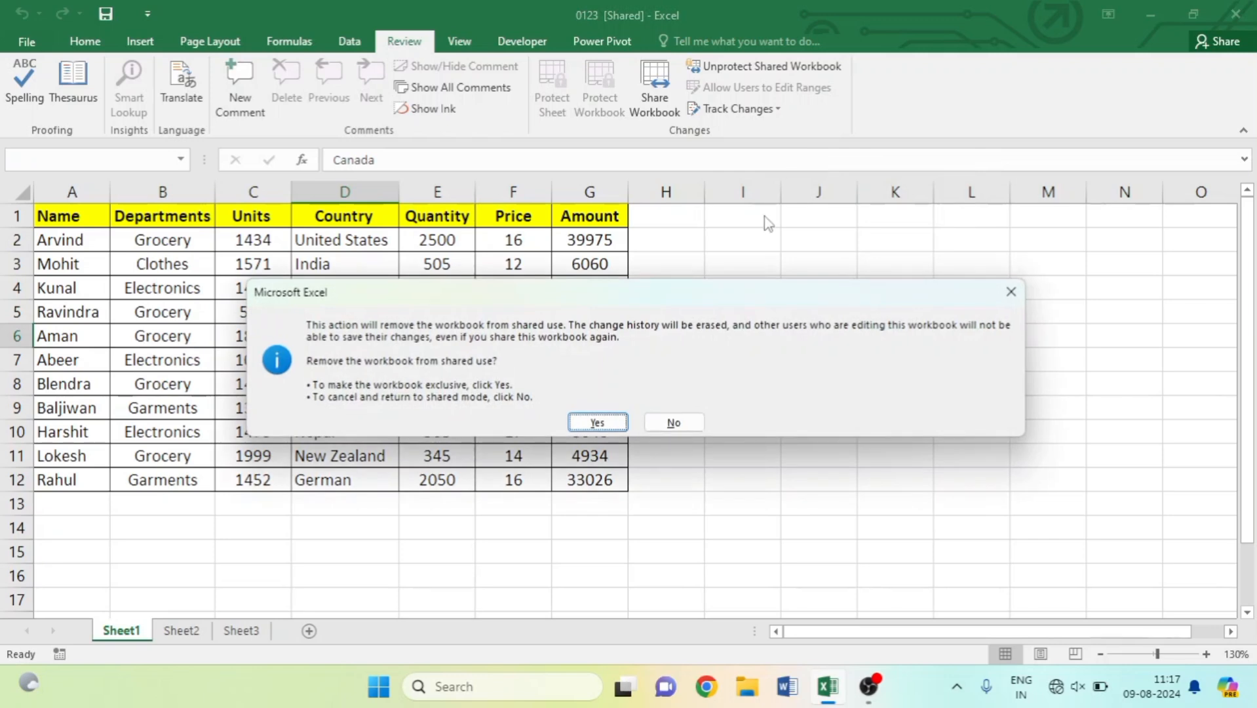
{"action": "left_click", "coordinate": [597, 423]}
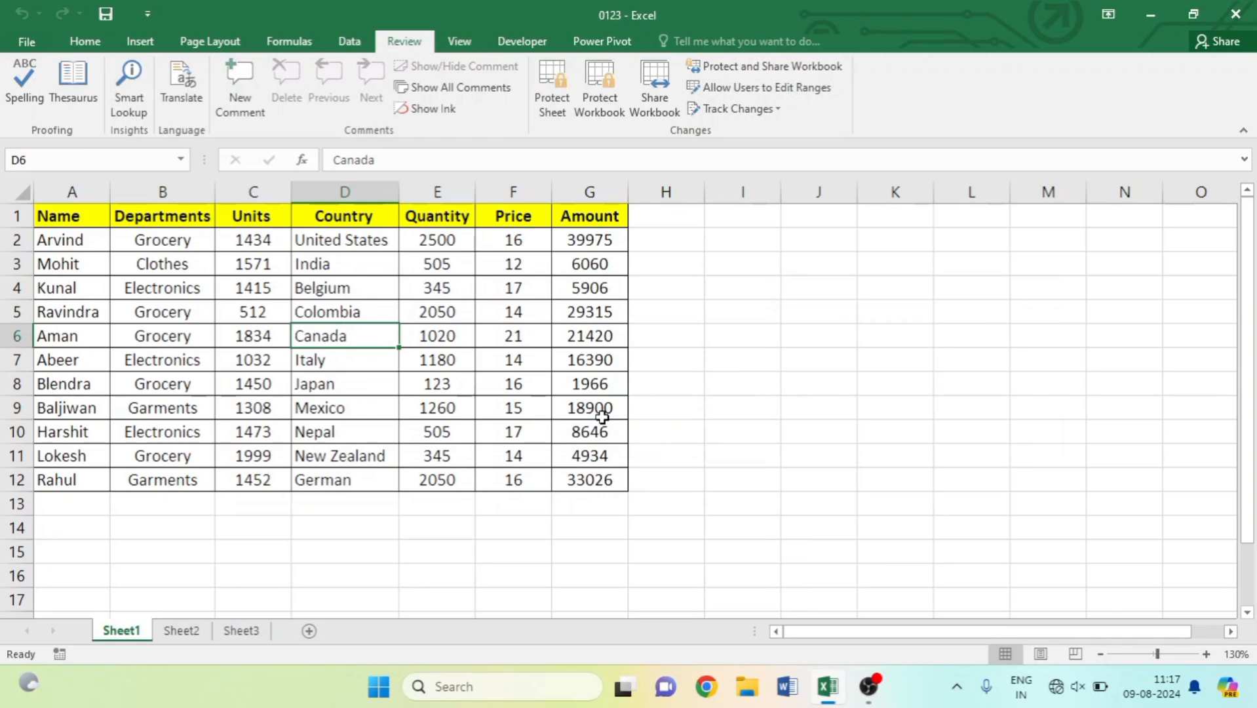
{"action": "left_click_drag", "start_coordinate": [437, 239], "coordinate": [452, 474]}
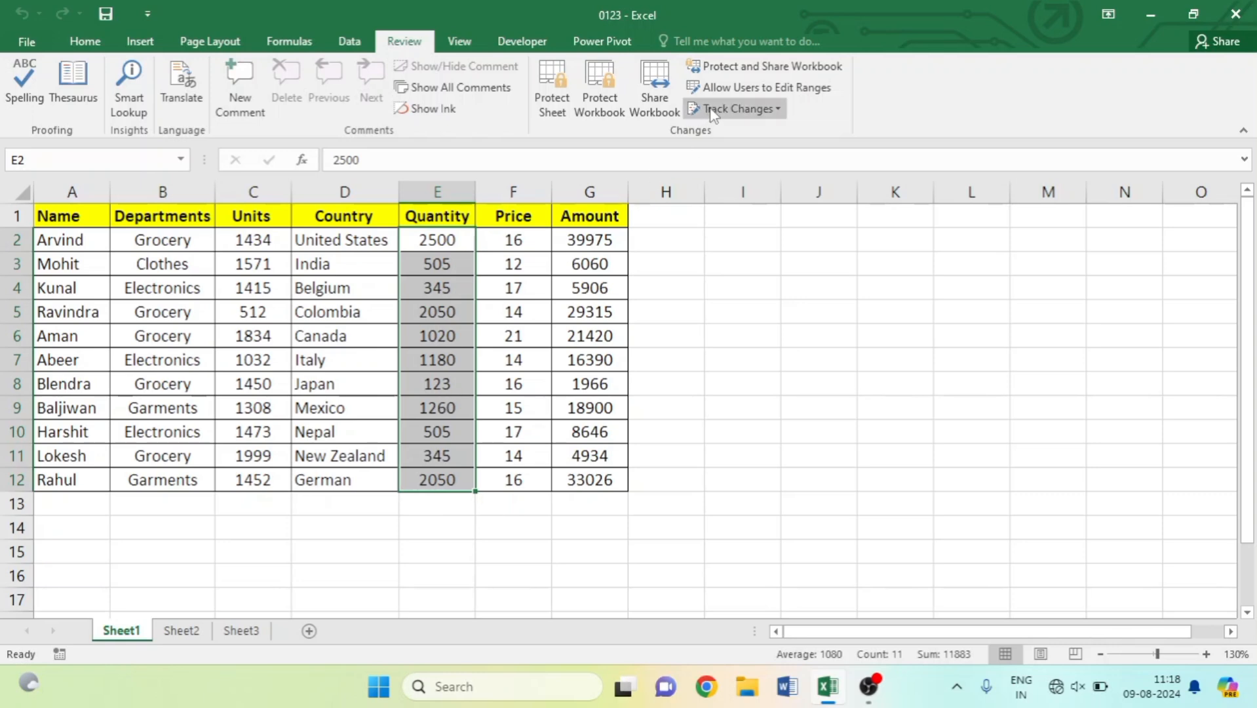
Create editable range Range2 for $E$2:$E$12 with a confirmed password.
{"action": "left_click", "coordinate": [779, 92]}
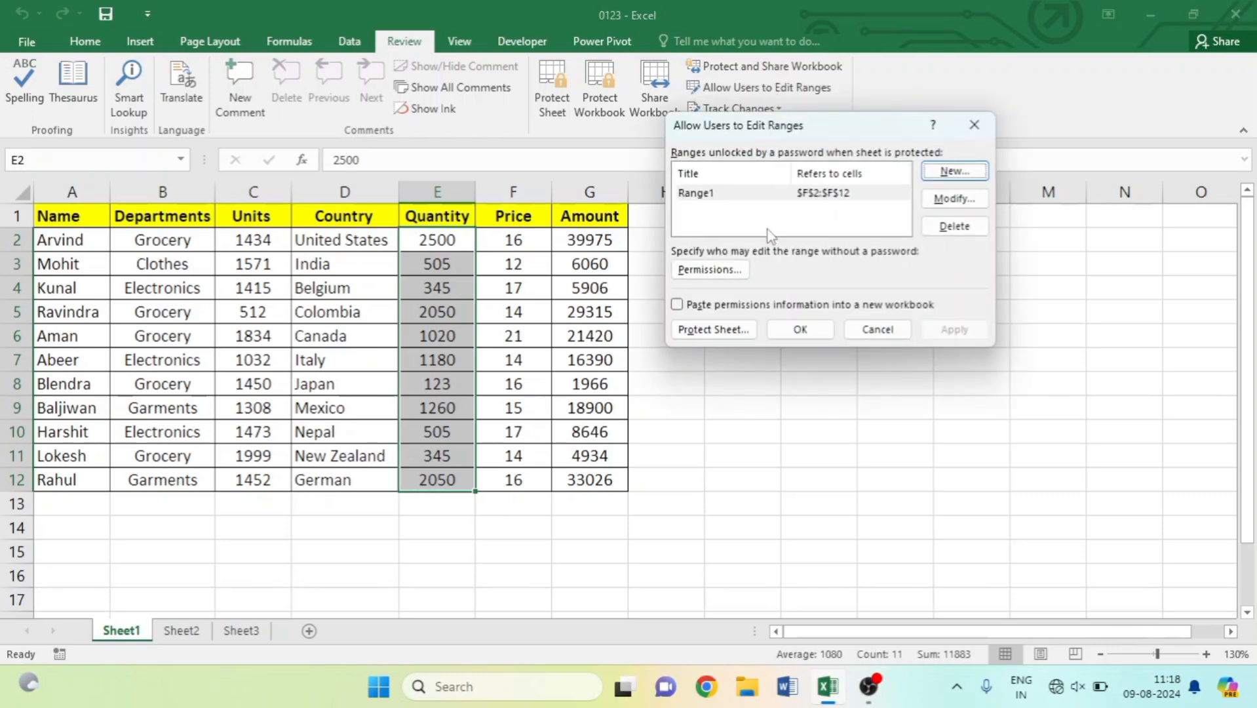
{"action": "left_click", "coordinate": [949, 172]}
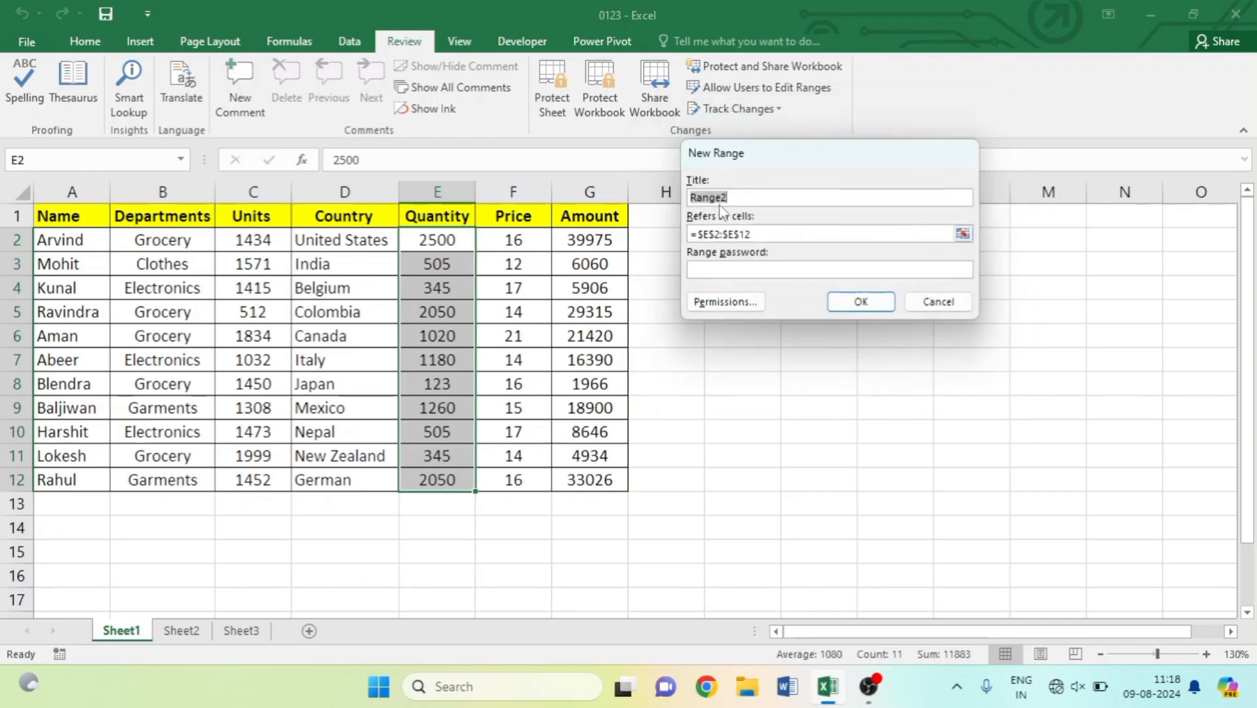
{"action": "left_click", "coordinate": [750, 268]}
{"action": "type", "text": "123"}
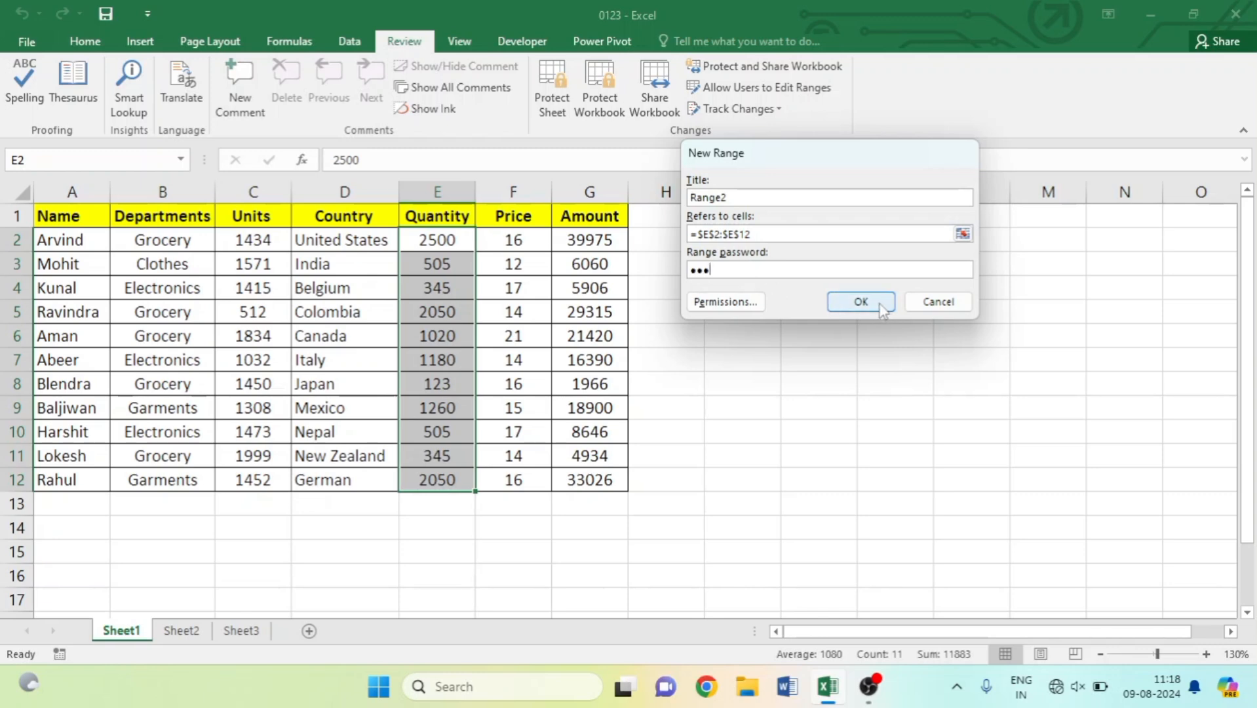
{"action": "left_click", "coordinate": [880, 304]}
{"action": "type", "text": "123"}
{"action": "left_click", "coordinate": [871, 303]}
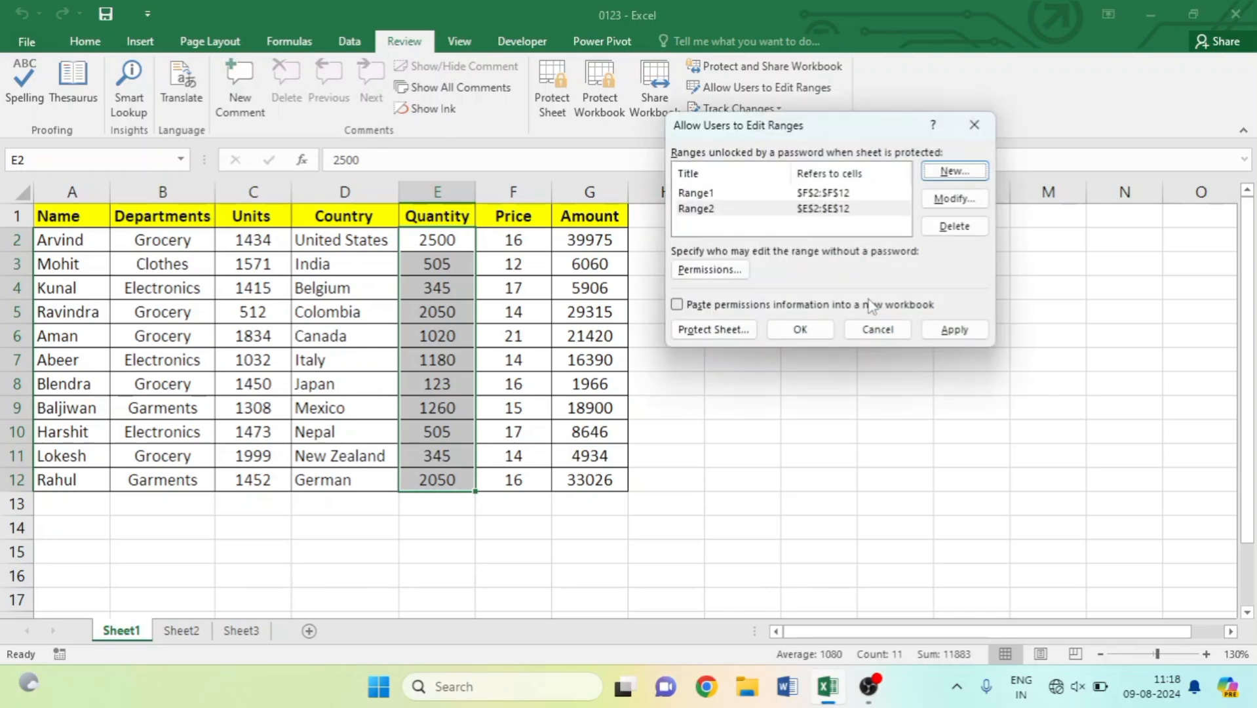
{"action": "left_click", "coordinate": [720, 334]}
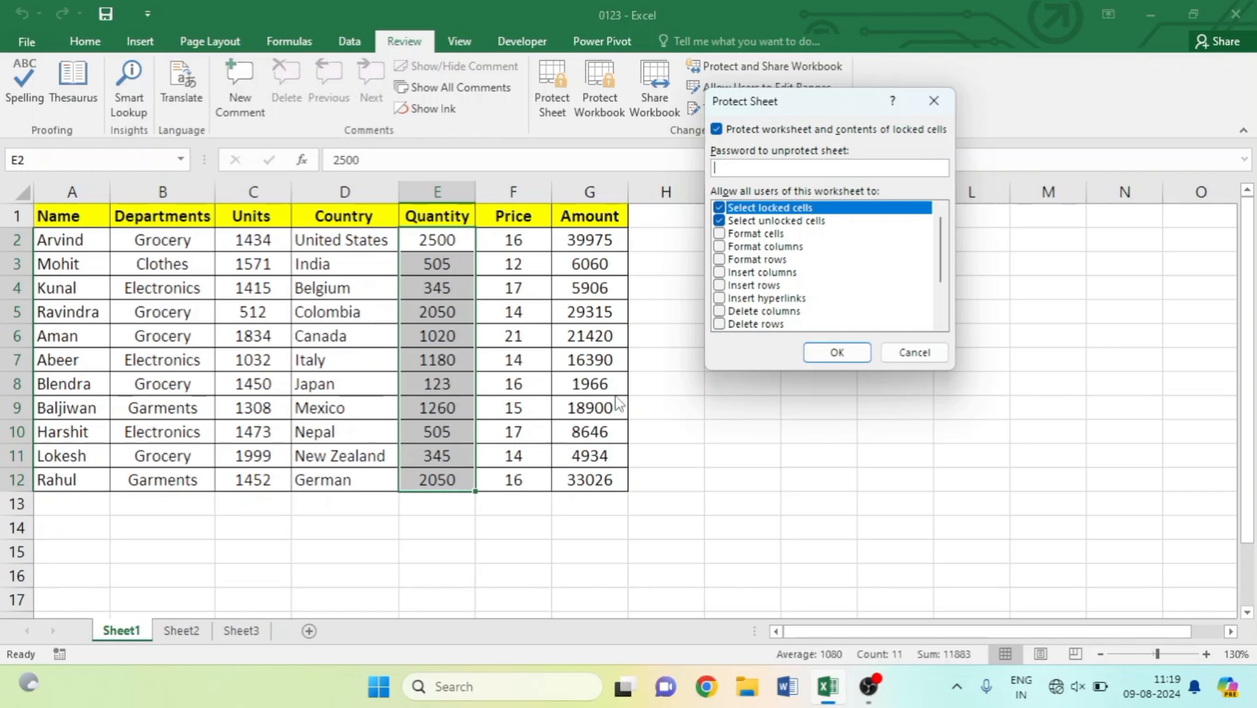
Protect Sheet1 with a password, re-entering it in the confirmation prompt.
{"action": "type", "text": "123"}
{"action": "left_click", "coordinate": [838, 352]}
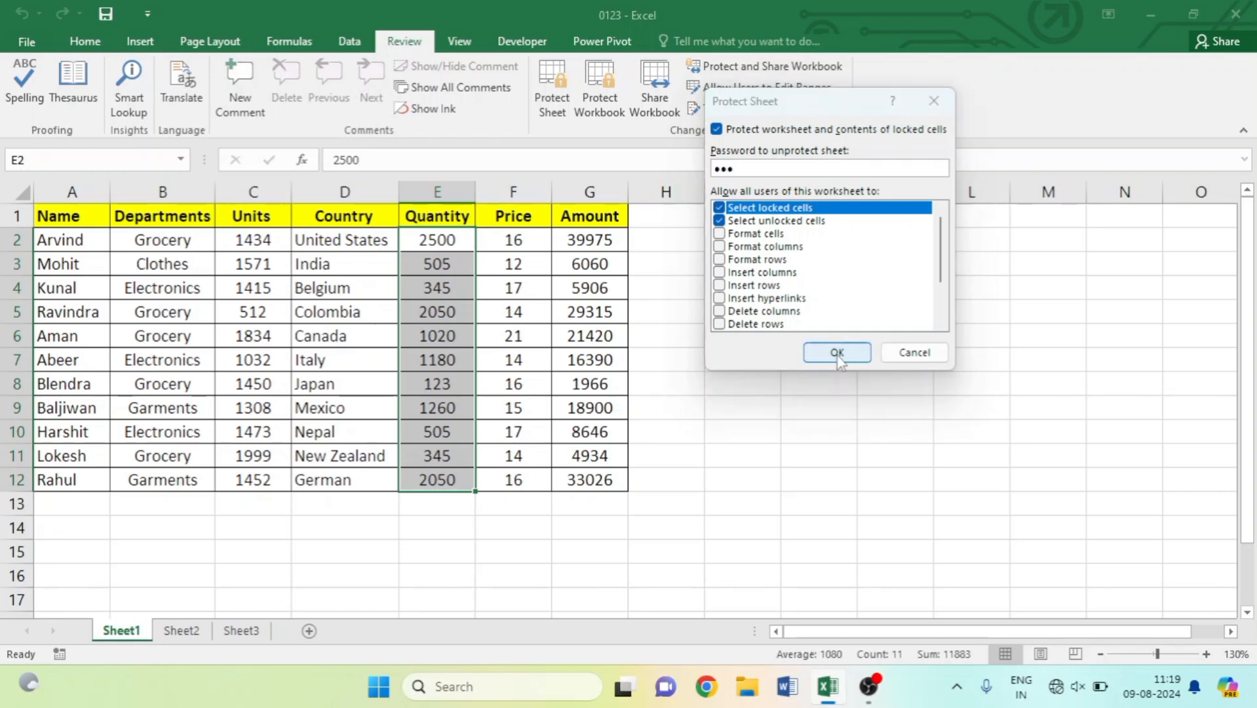
{"action": "type", "text": "123"}
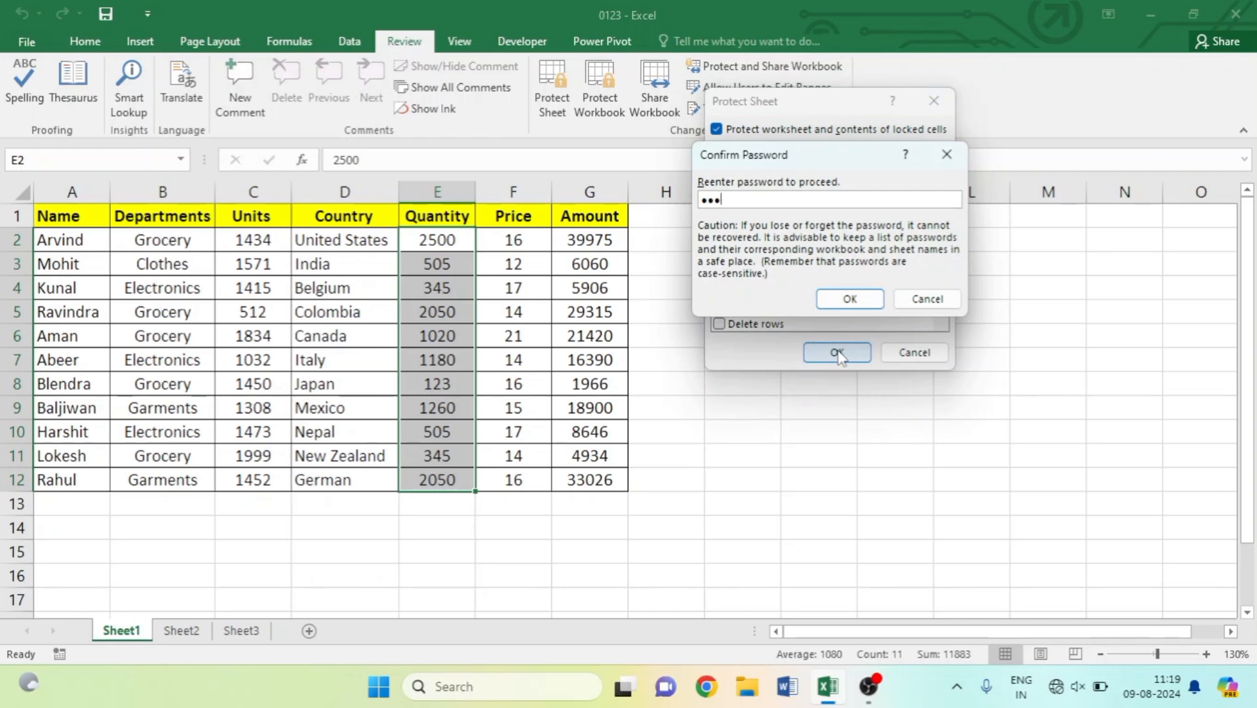
{"action": "left_click", "coordinate": [850, 298]}
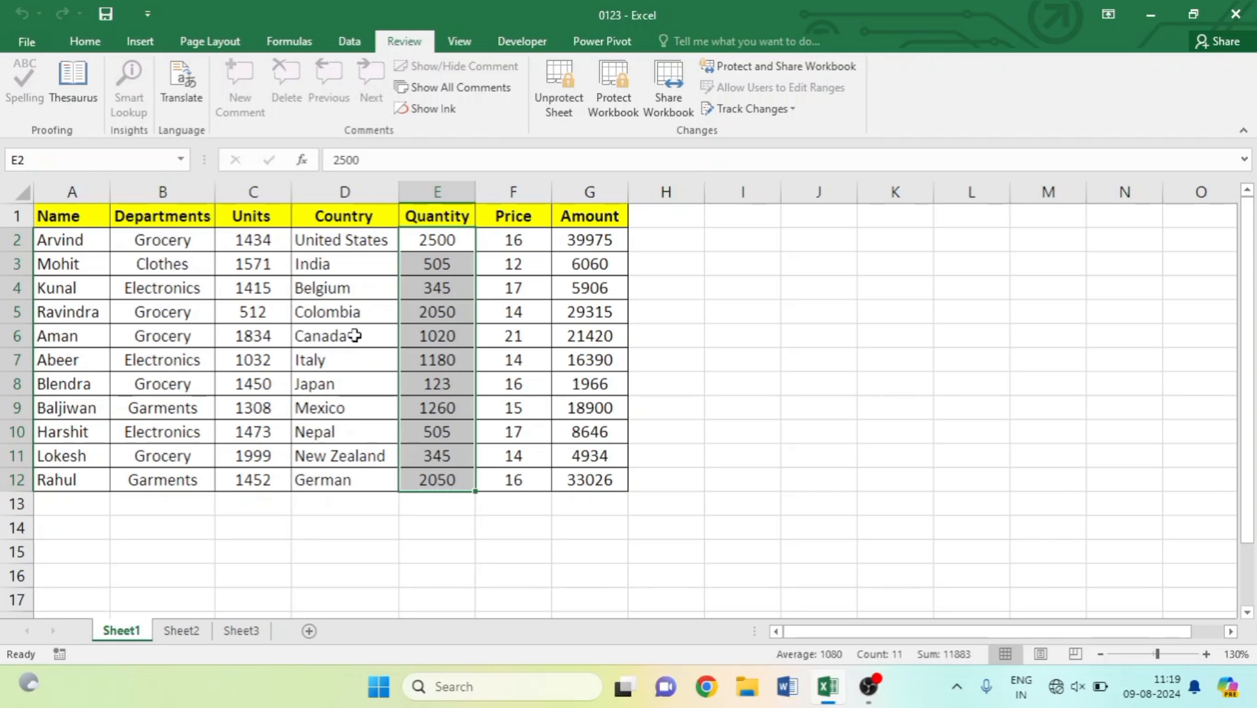
Skip the locked Price cell F2 and unlock the Quantity range with its password.
{"action": "double_click", "coordinate": [524, 247]}
{"action": "type", "text": "123"}
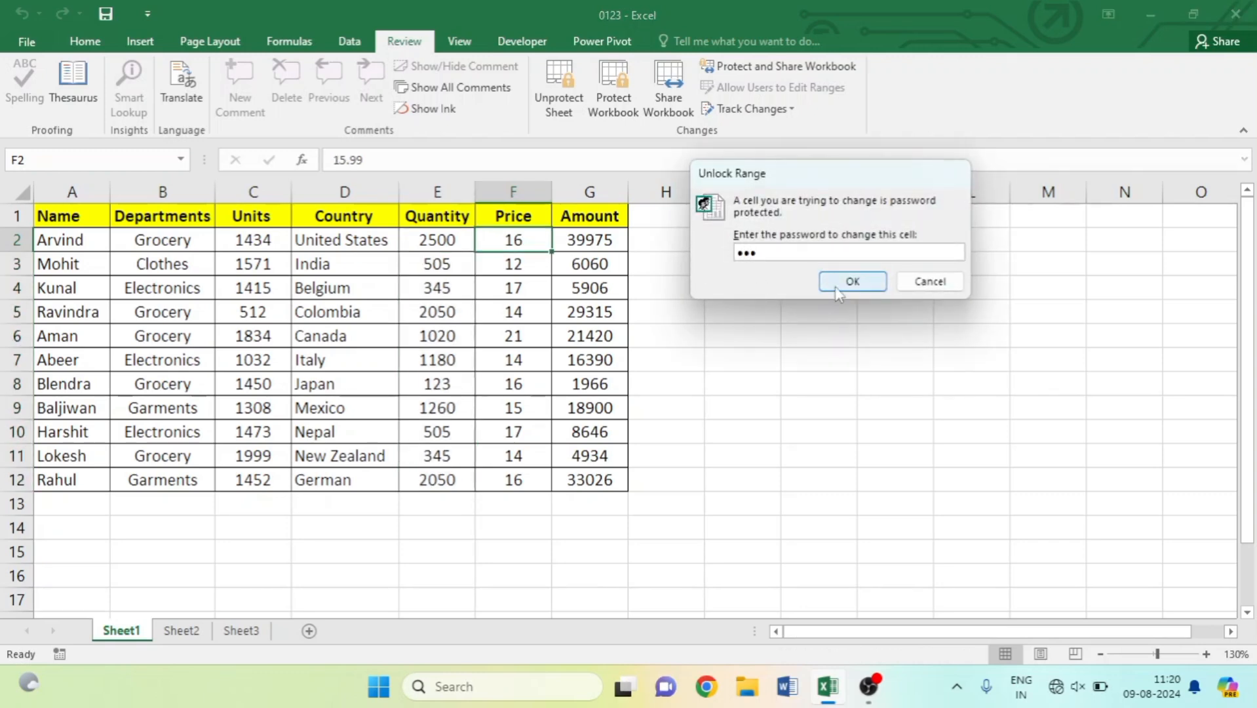
{"action": "left_click", "coordinate": [920, 281]}
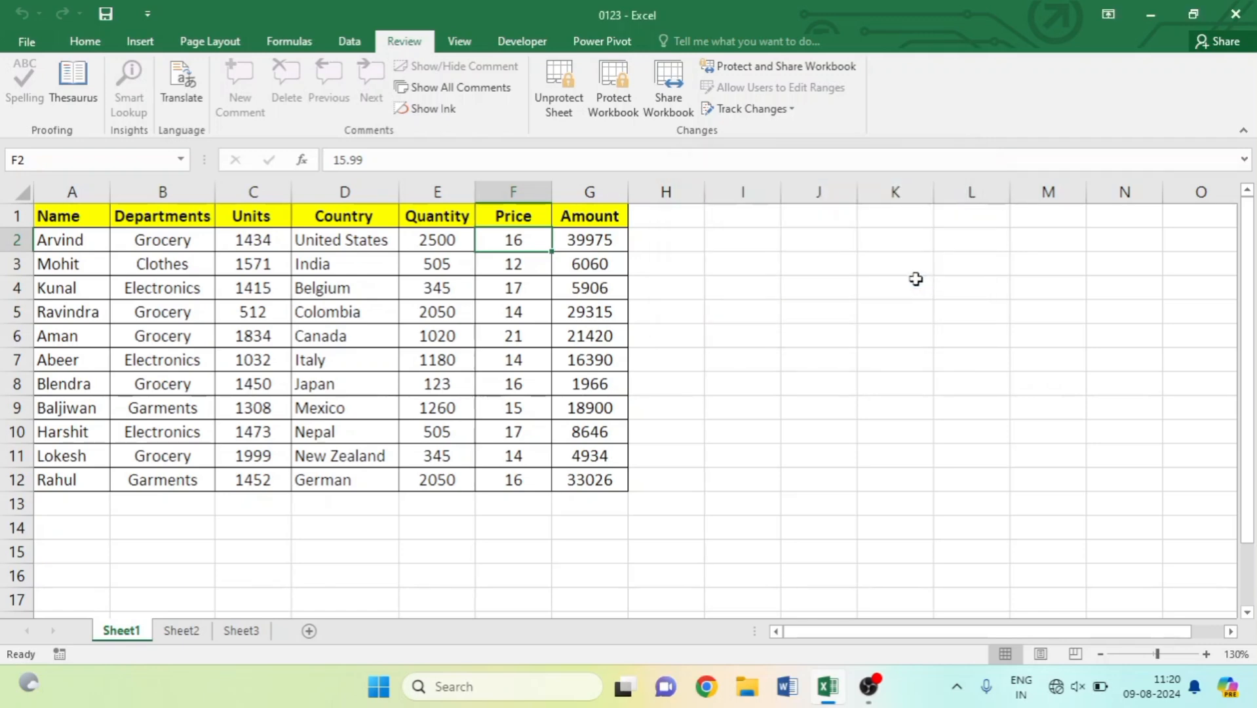
{"action": "left_click", "coordinate": [438, 240]}
{"action": "type", "text": "12"}
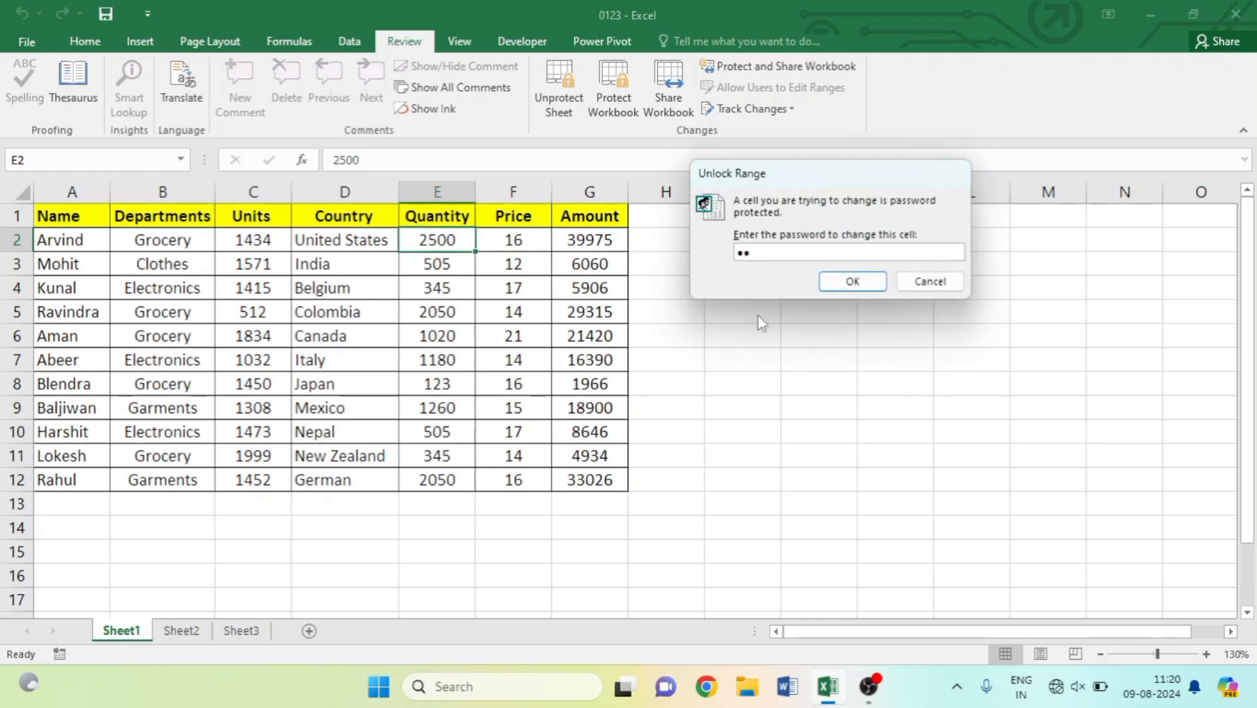
{"action": "key", "text": "BackSpace"}
{"action": "type", "text": "123"}
{"action": "left_click", "coordinate": [853, 280]}
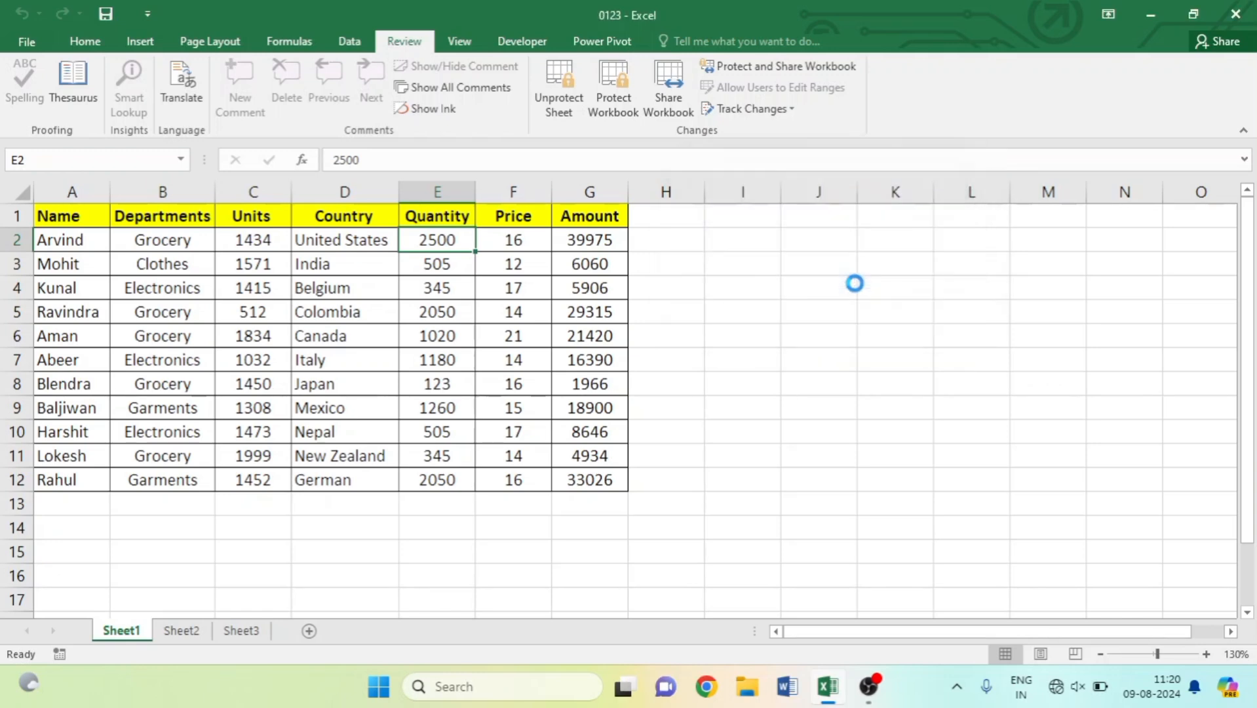
Change Belgium's quantity in E4 from 345 to 5122, making its Amount 87689.
{"action": "left_click", "coordinate": [444, 291]}
{"action": "type", "text": "5122"}
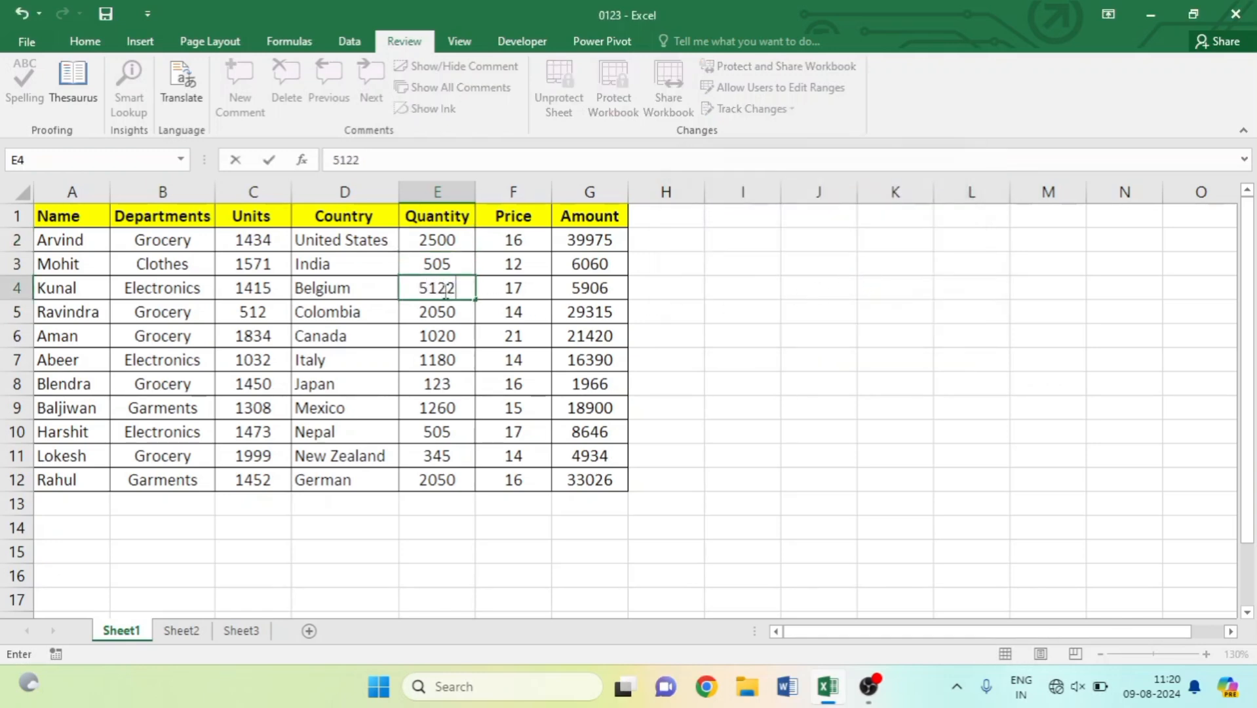
{"action": "left_click", "coordinate": [449, 357]}
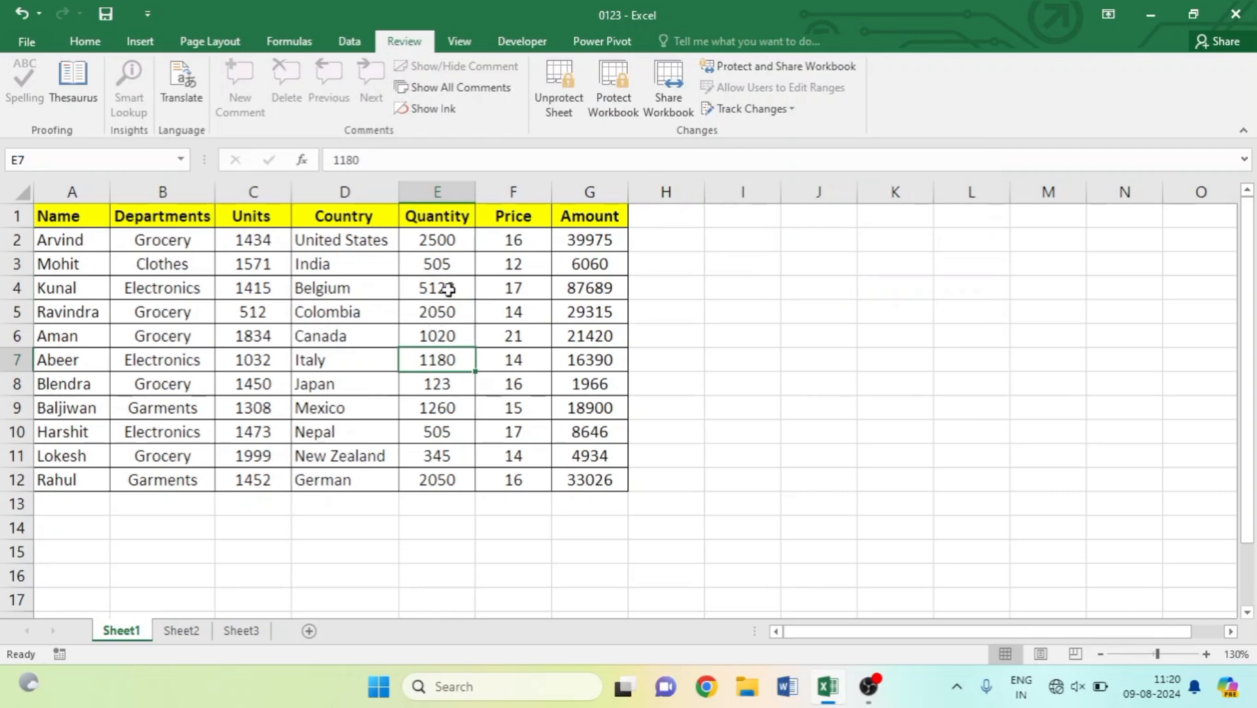
{"action": "left_click", "coordinate": [552, 91]}
Enter the sheet password in the Unprotect Sheet prompt to unlock Sheet1.
{"action": "type", "text": "123"}
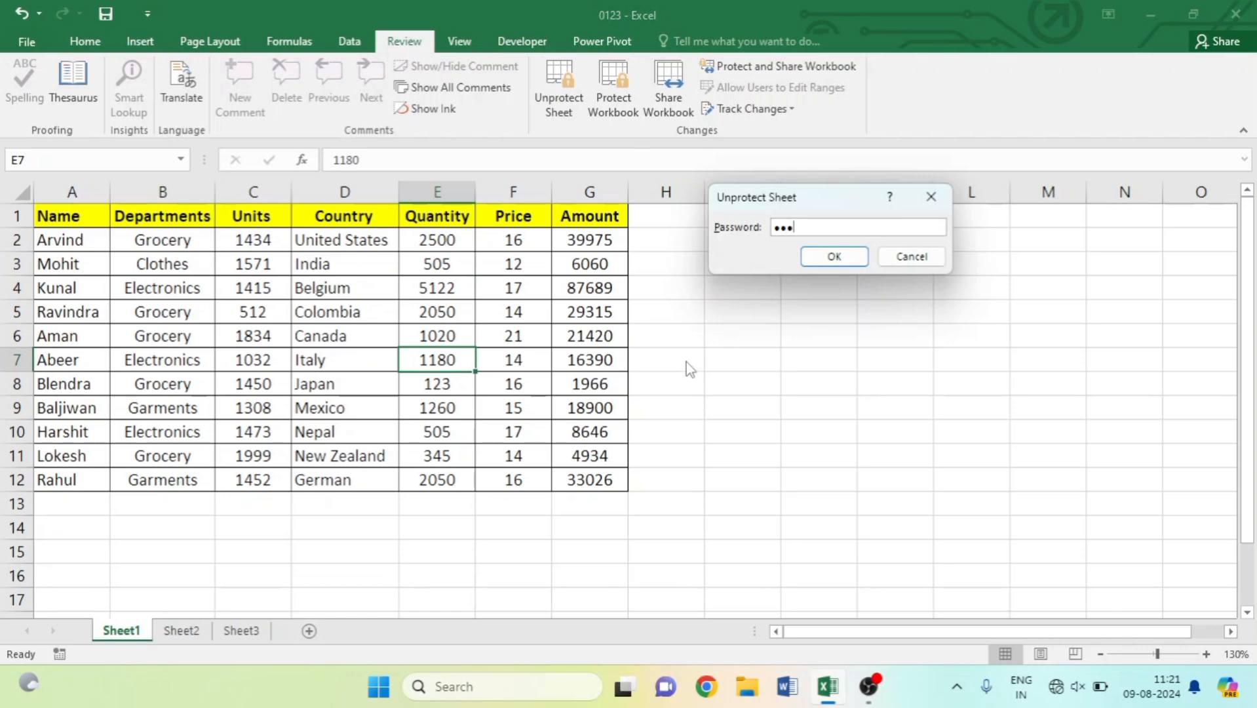
{"action": "left_click", "coordinate": [845, 259]}
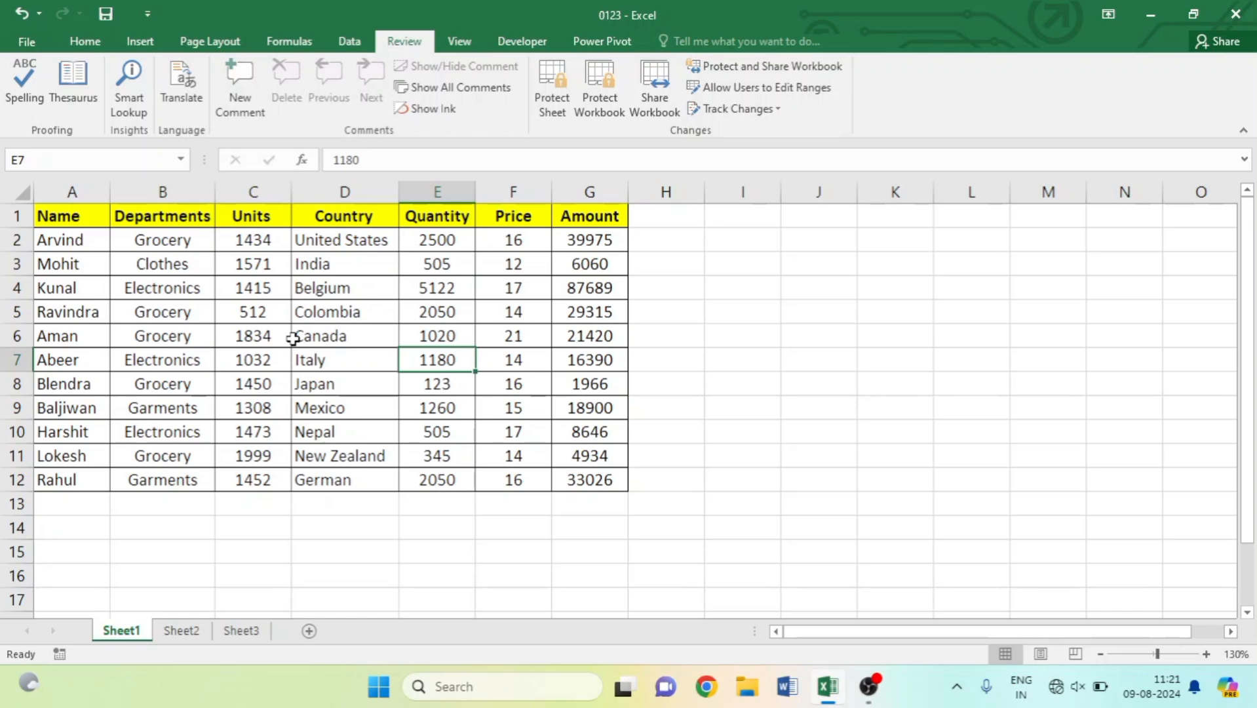
Turn on 'Track changes while editing' with on-screen highlighting and save workbook 0123 as shared.
{"action": "left_click", "coordinate": [331, 291]}
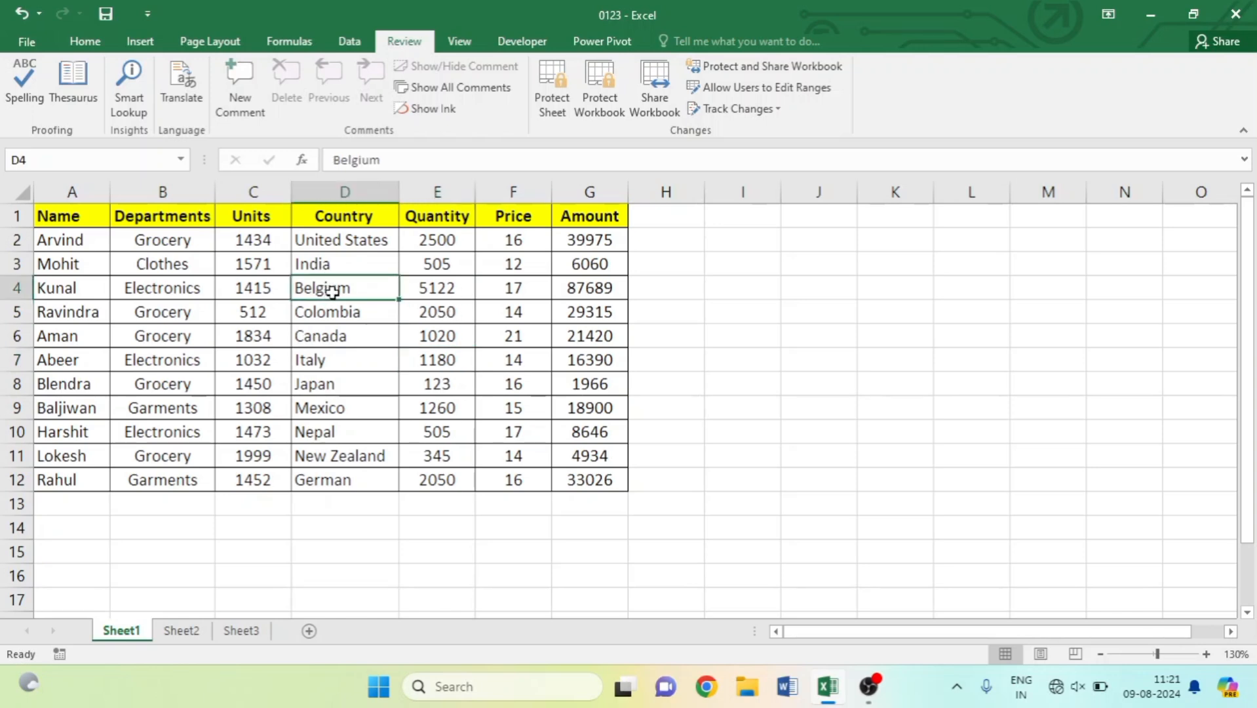
{"action": "left_click", "coordinate": [720, 112]}
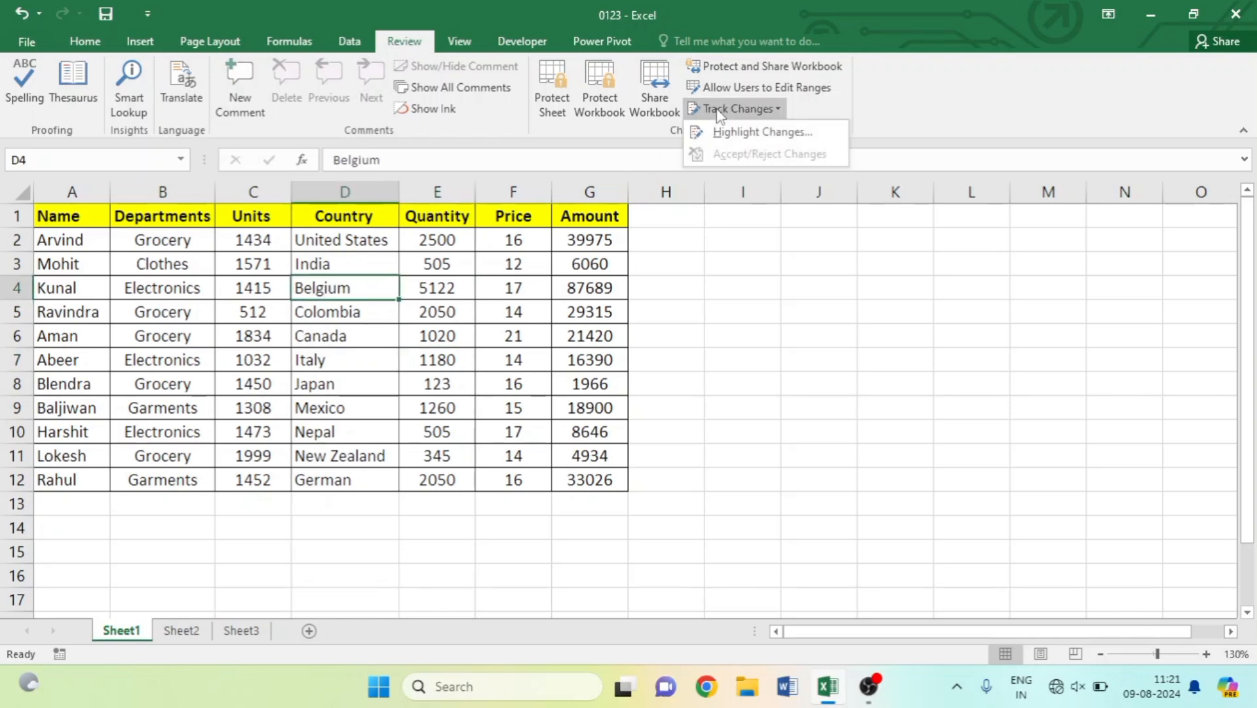
{"action": "left_click", "coordinate": [752, 135]}
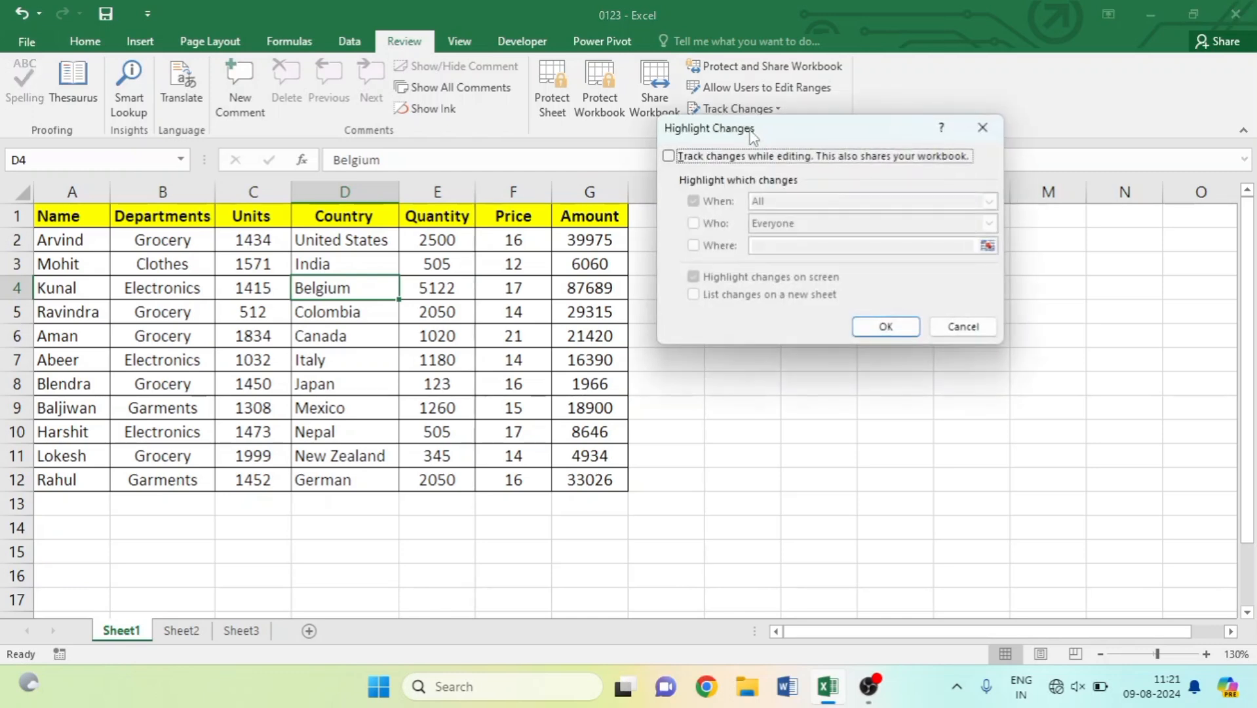
{"action": "left_click", "coordinate": [669, 156]}
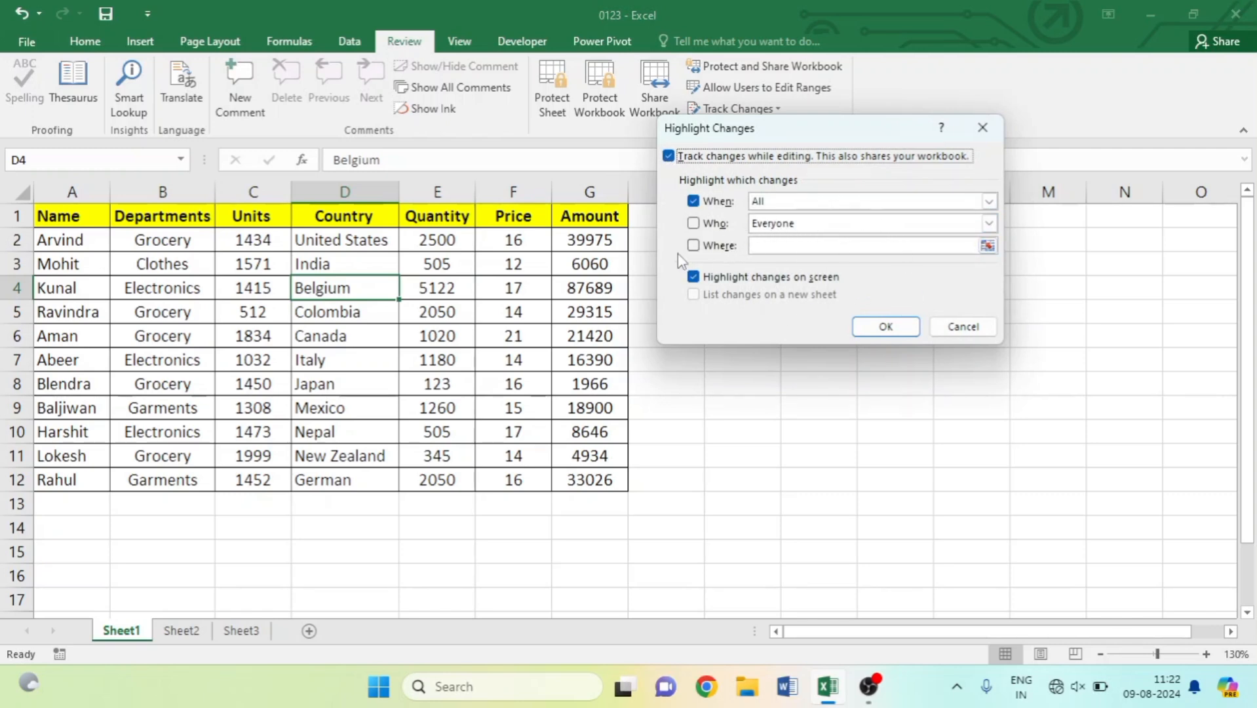
{"action": "left_click", "coordinate": [889, 333]}
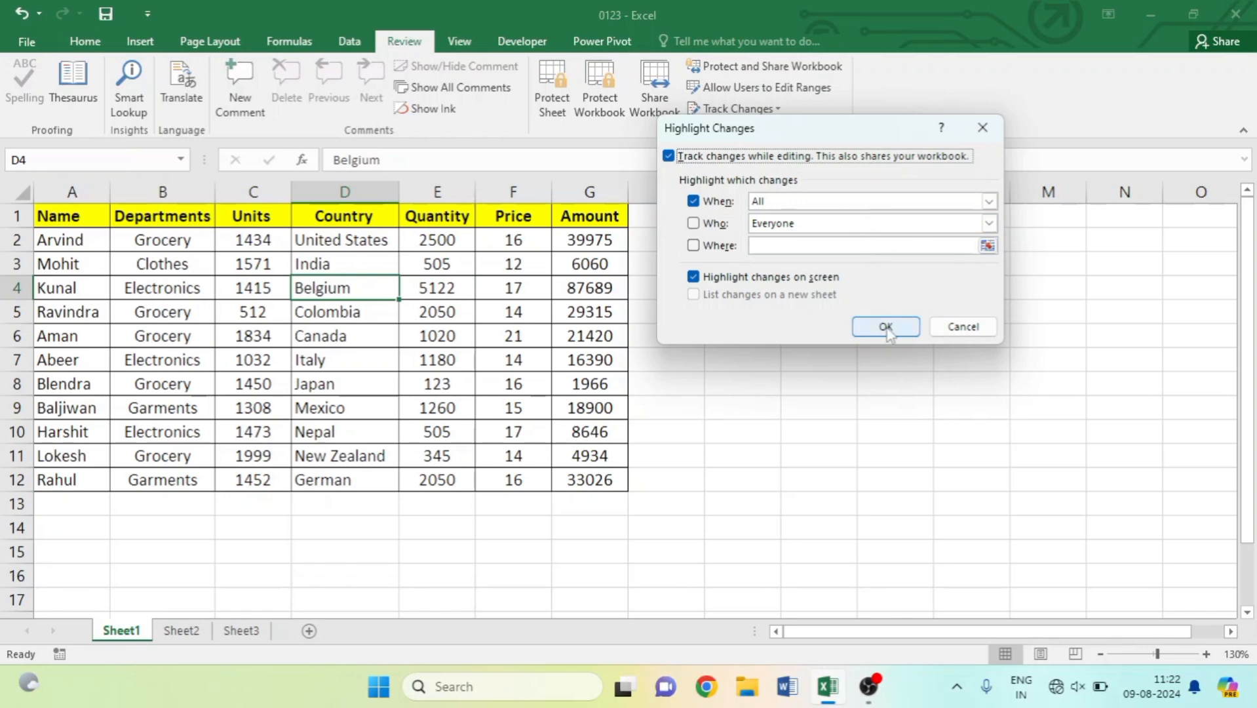
{"action": "left_click", "coordinate": [668, 157]}
{"action": "left_click", "coordinate": [668, 156]}
{"action": "left_click", "coordinate": [890, 331]}
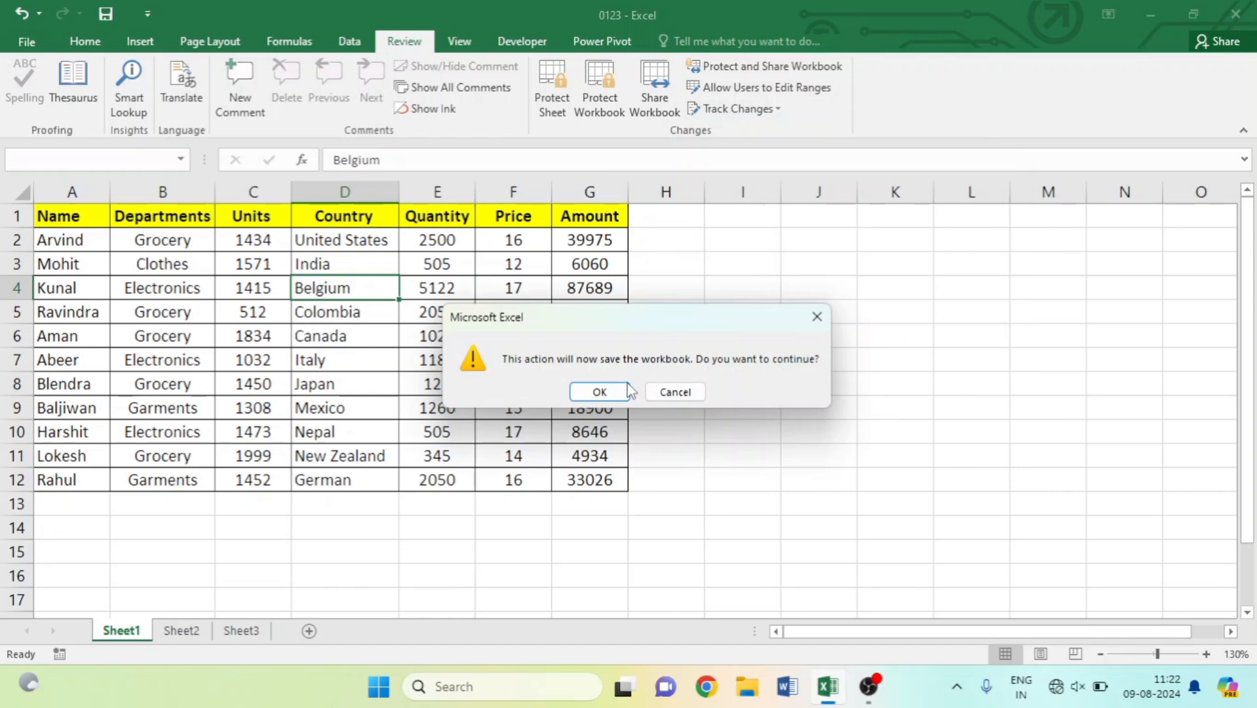
{"action": "left_click", "coordinate": [604, 396]}
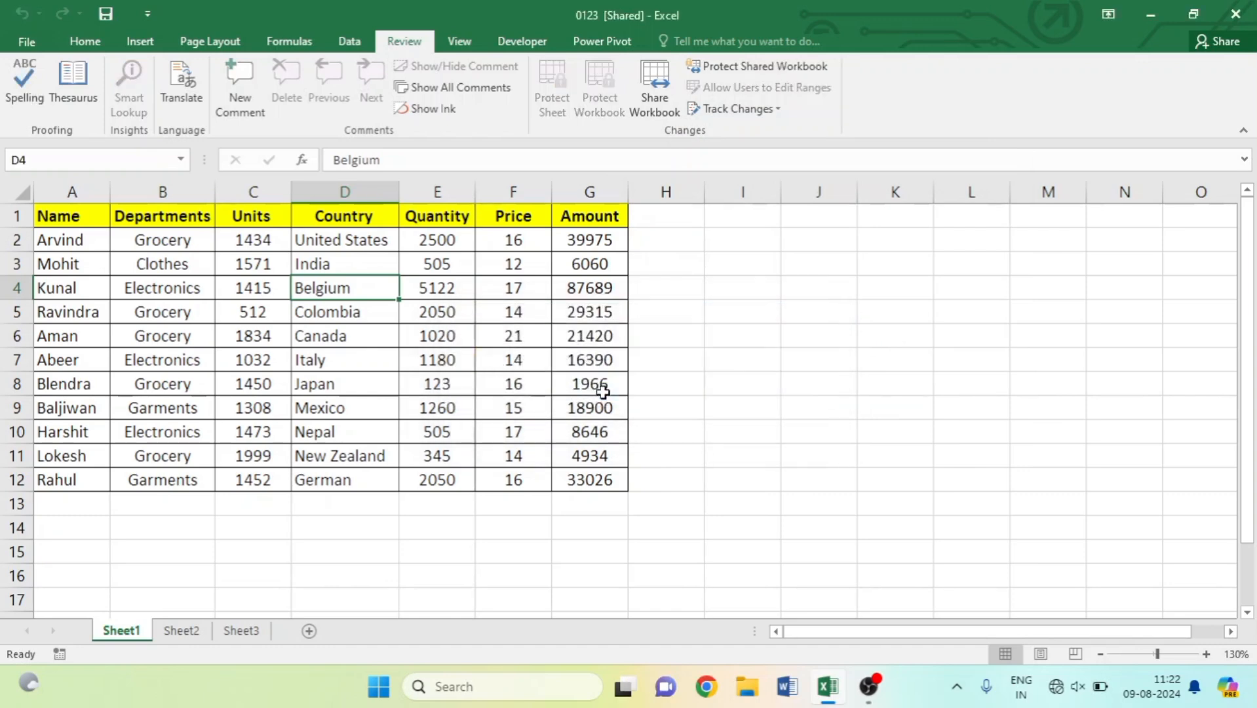
{"action": "left_click", "coordinate": [509, 358]}
Change the F7 price to 512 and the D7 country from Italy to India.
{"action": "type", "text": "512"}
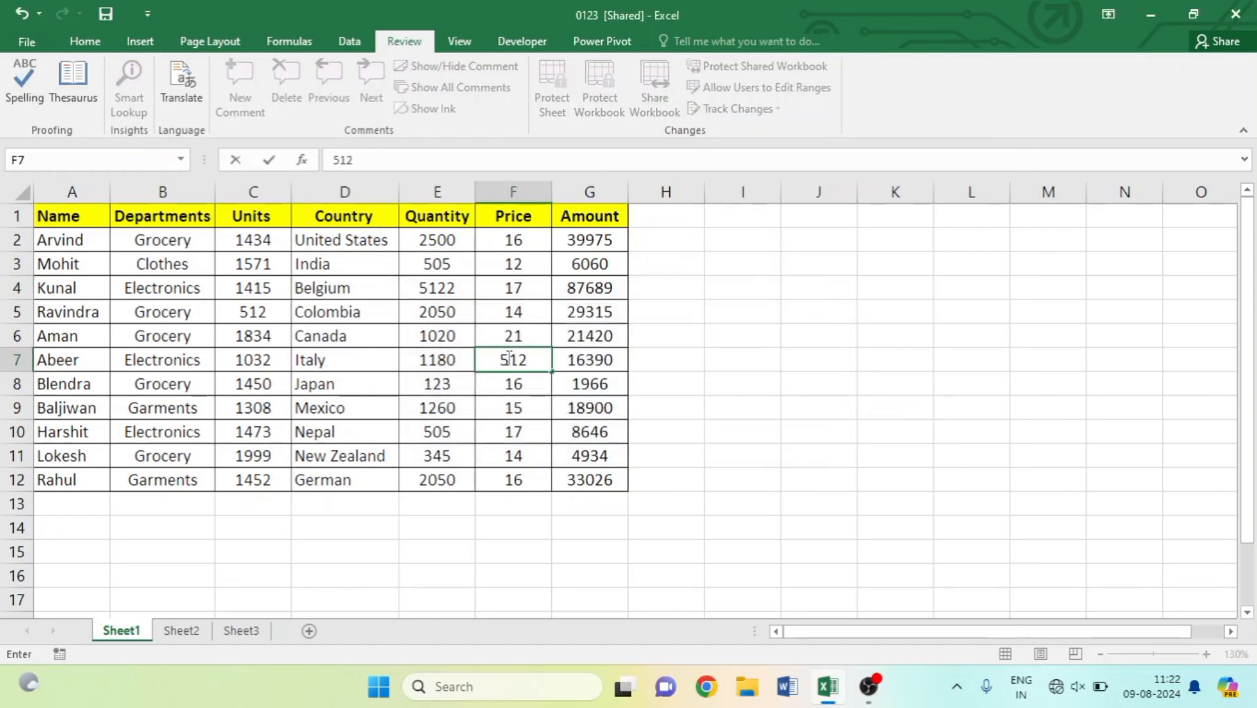
{"action": "left_click", "coordinate": [517, 403]}
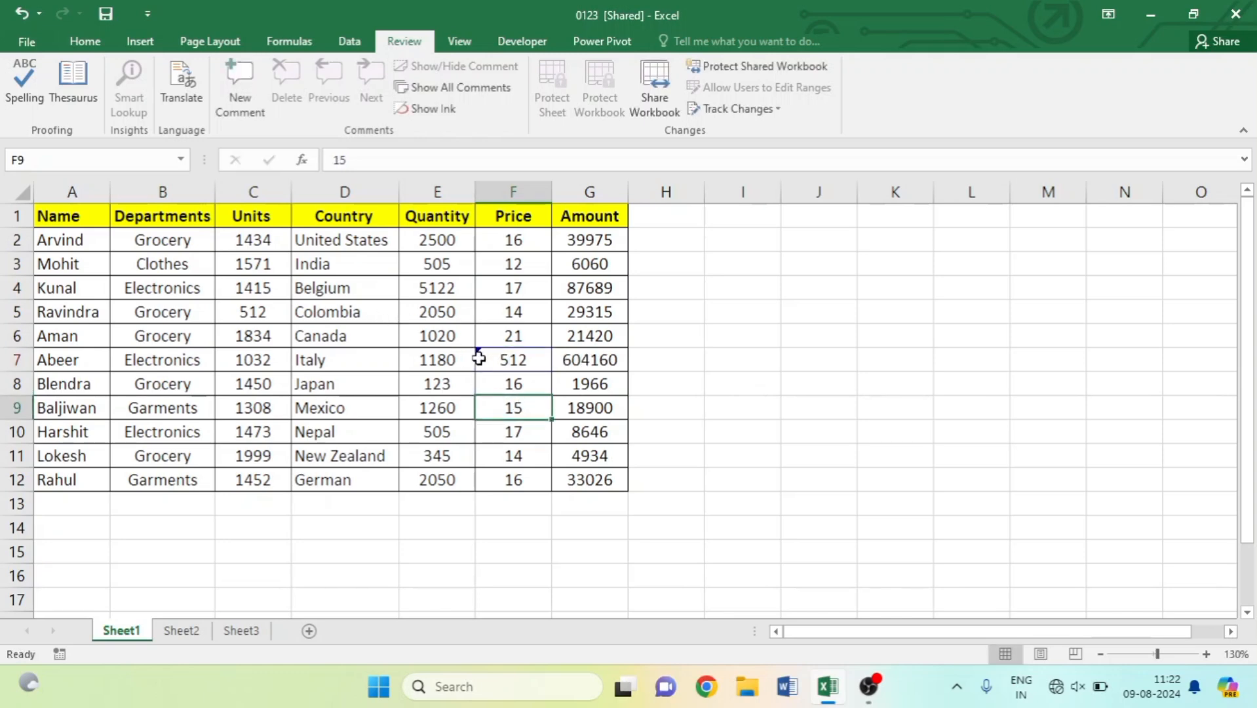
{"action": "mouse_move", "coordinate": [479, 359]}
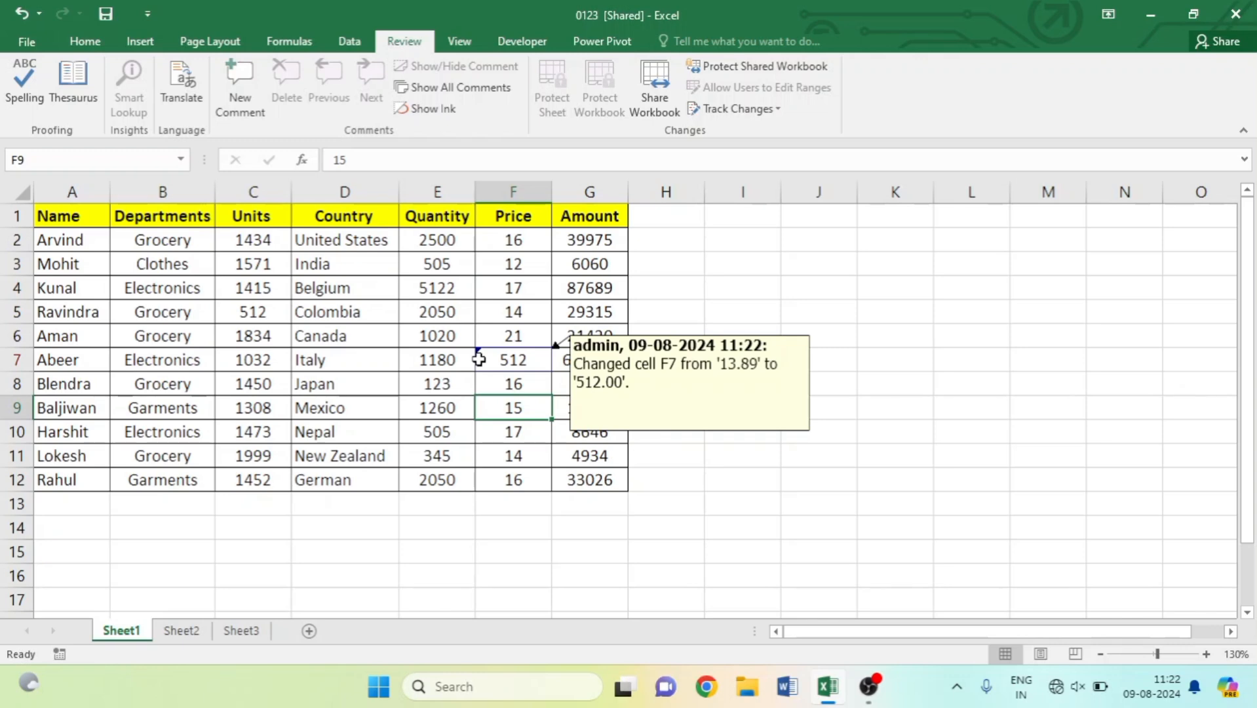
{"action": "left_click", "coordinate": [337, 358]}
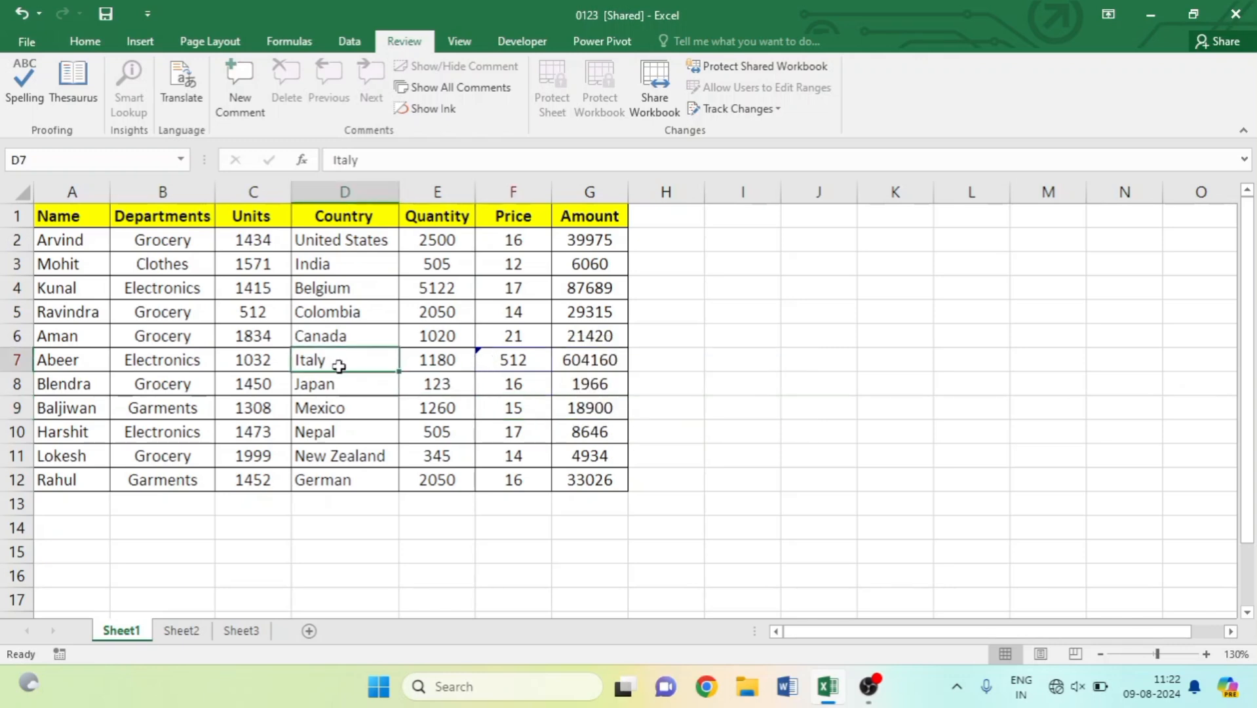
{"action": "type", "text": "India"}
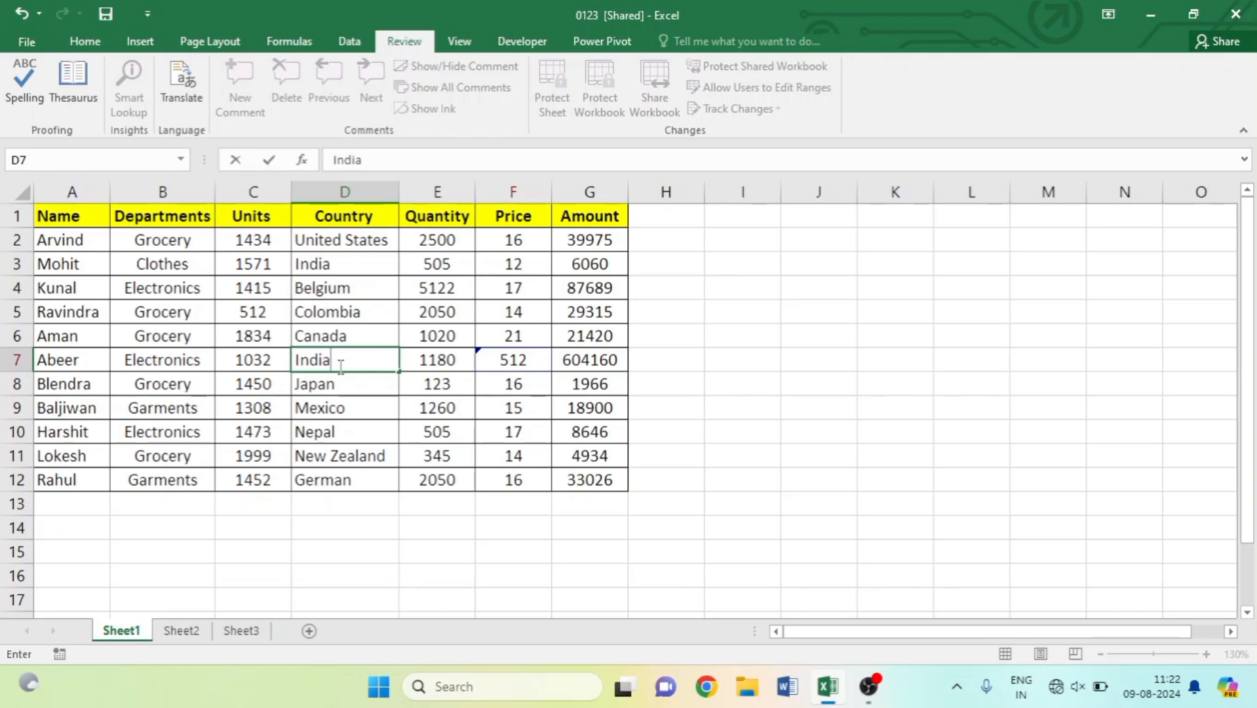
{"action": "key", "text": "Return"}
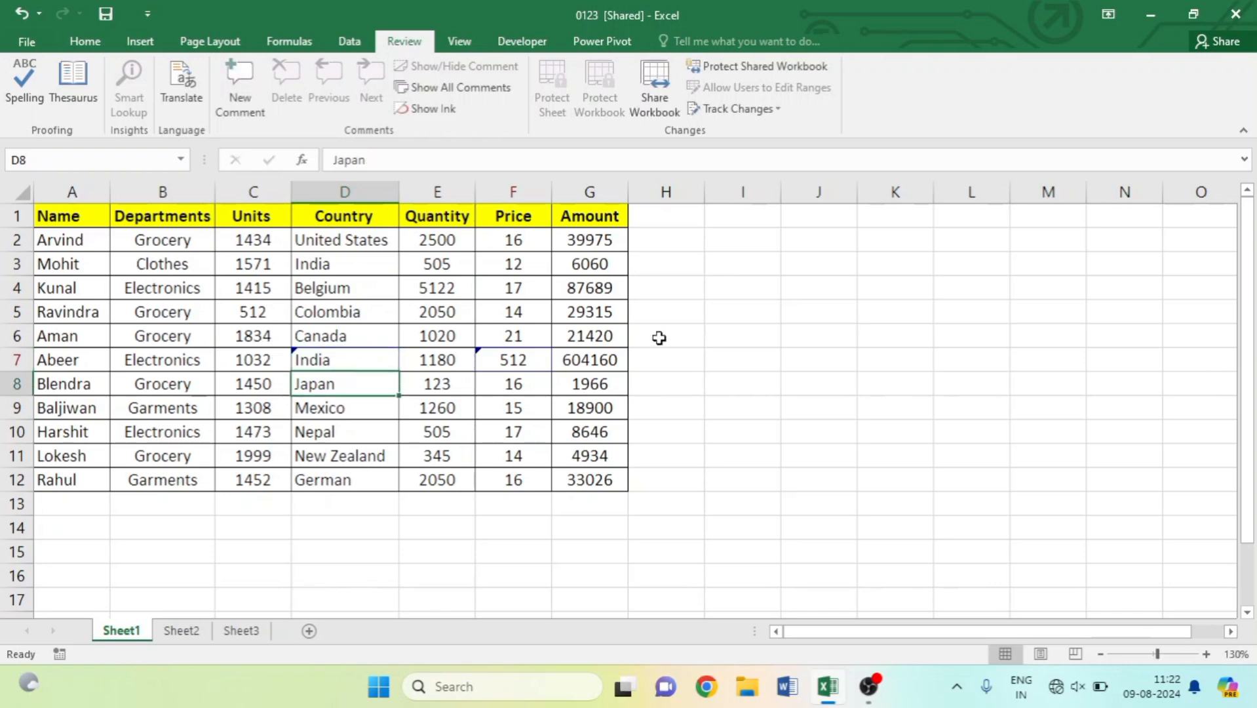
Change the B4 department from Electronics to Grocery and give A3 a different employee name.
{"action": "left_click", "coordinate": [169, 292]}
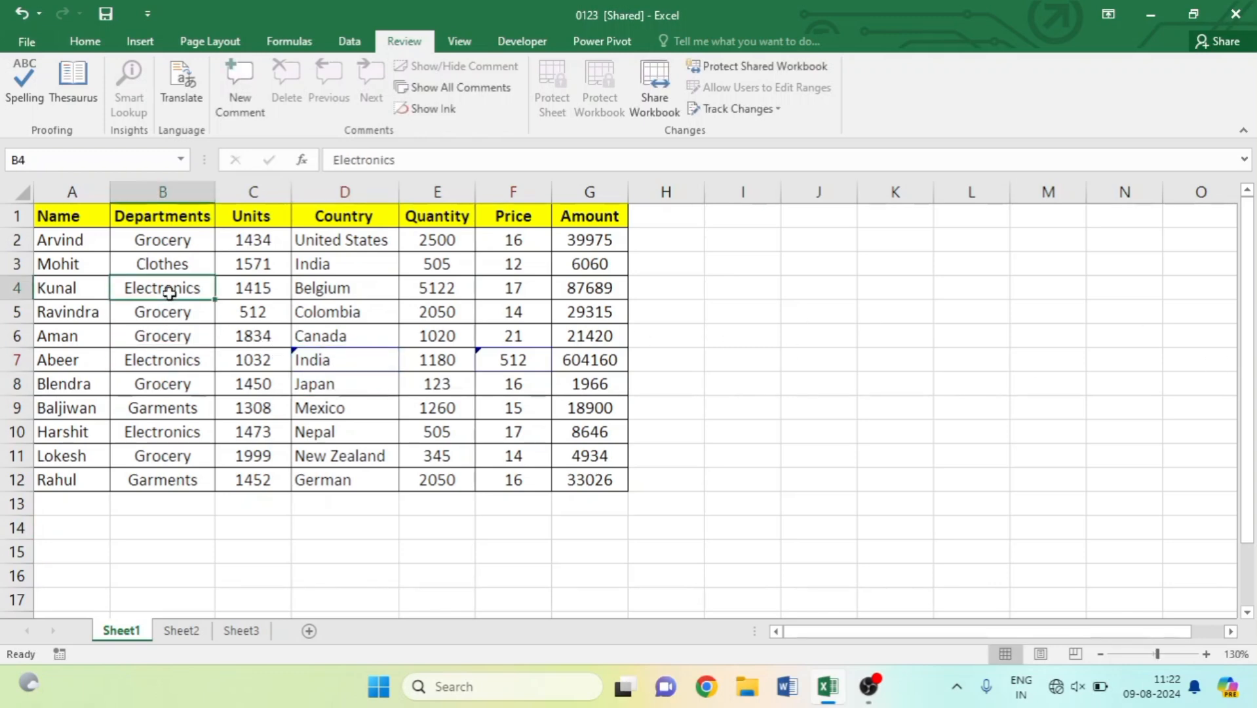
{"action": "type", "text": "grocery"}
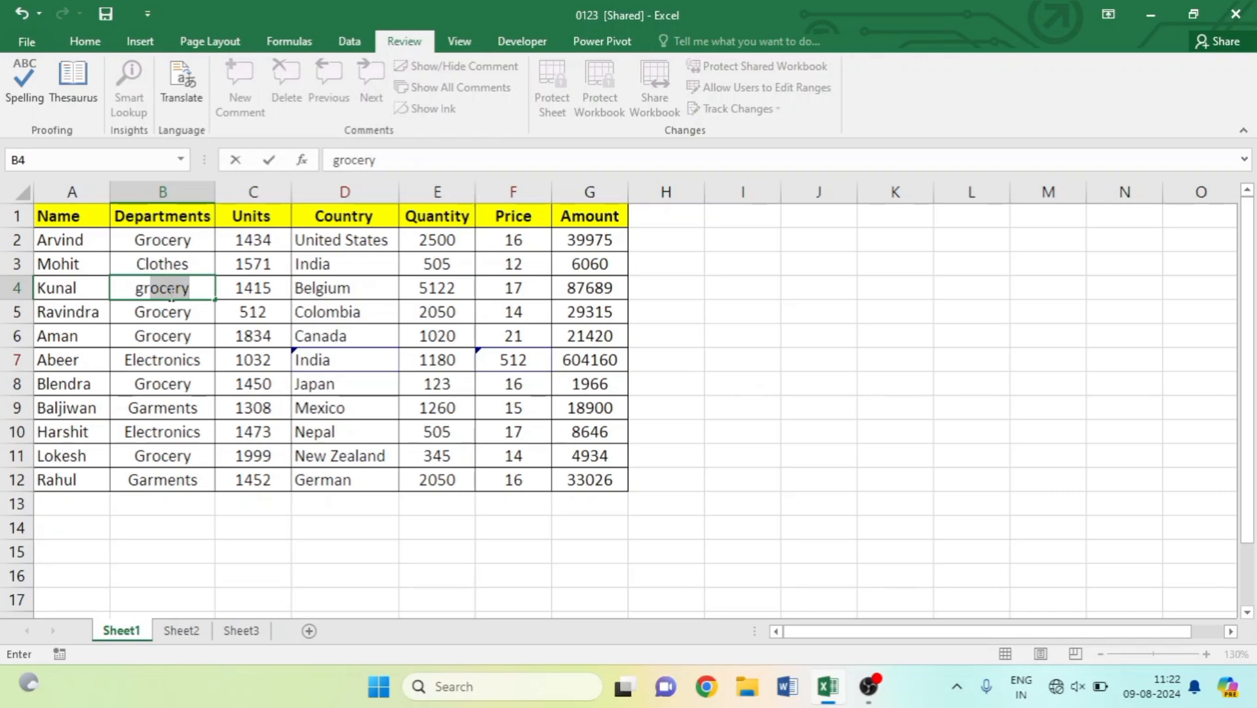
{"action": "key", "text": "Return"}
{"action": "left_click", "coordinate": [82, 287]}
{"action": "left_click", "coordinate": [78, 263]}
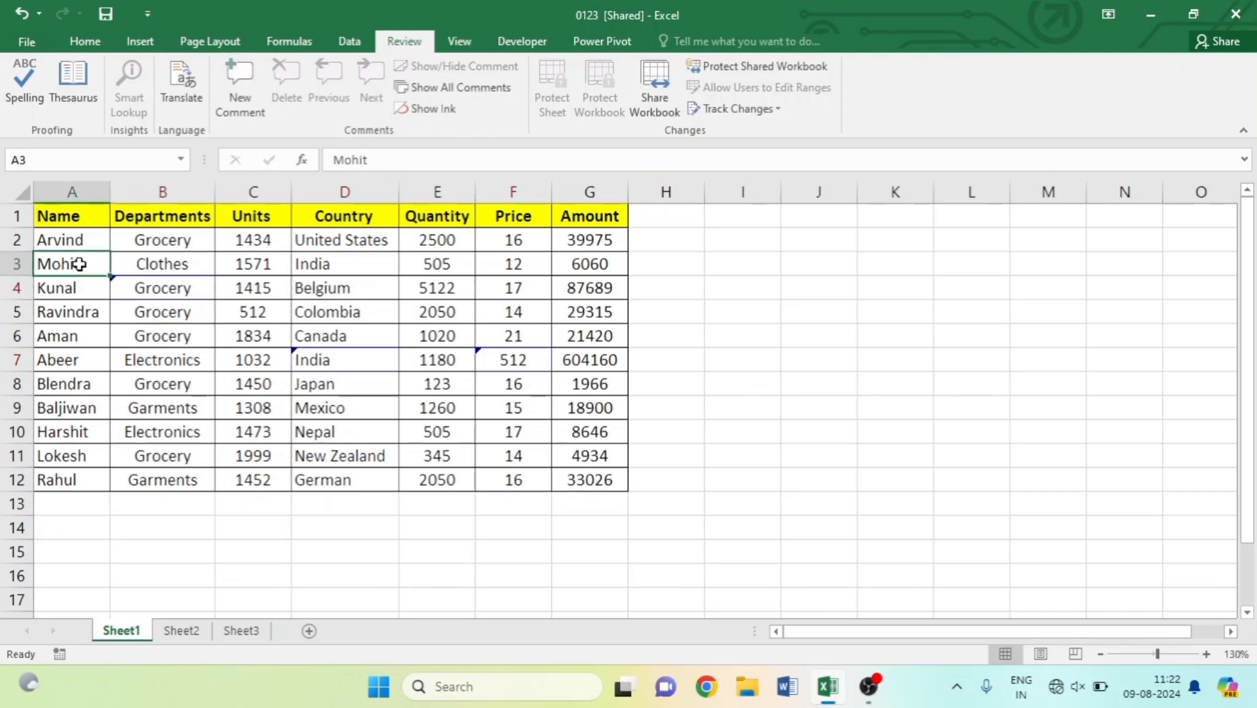
{"action": "type", "text": "r"}
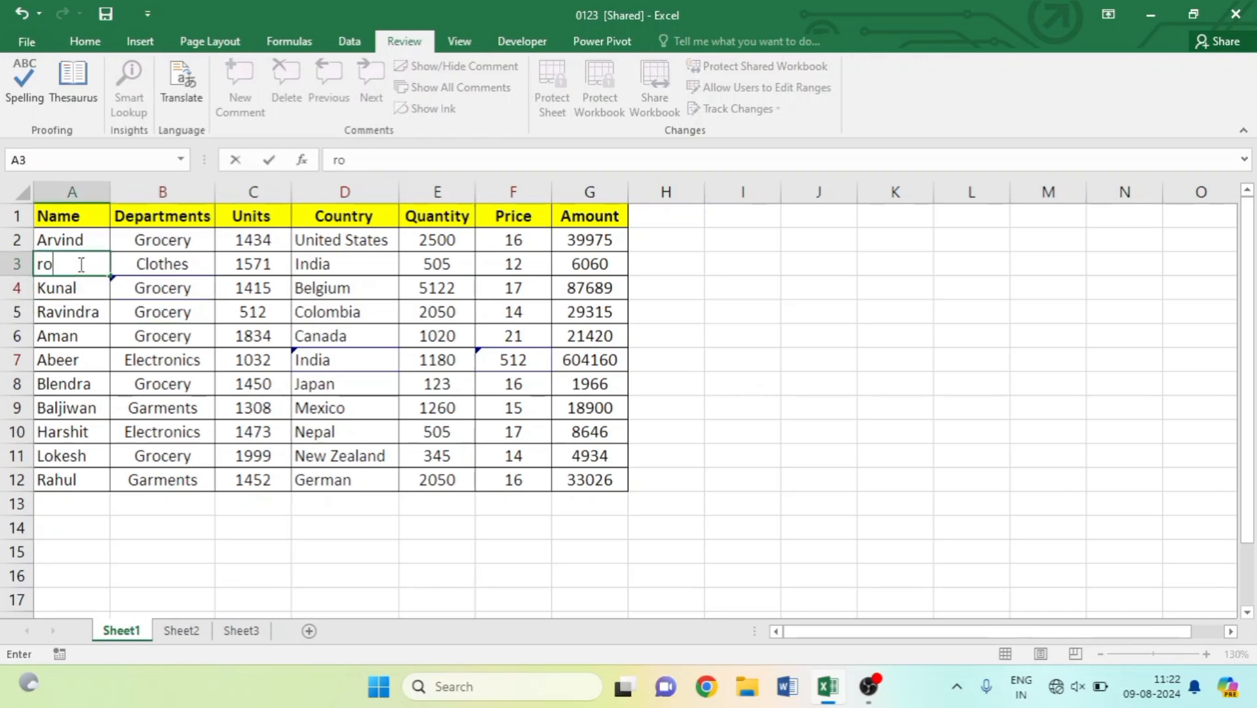
{"action": "key", "text": "Return"}
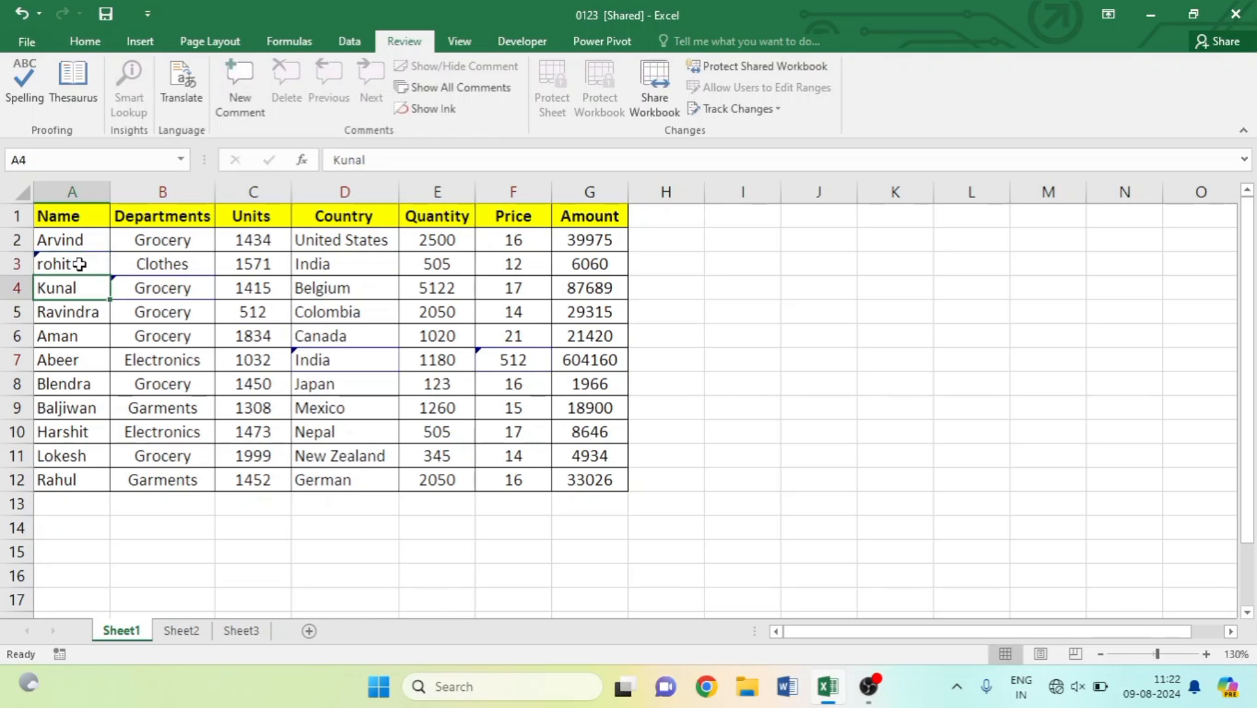
{"action": "left_click", "coordinate": [740, 265]}
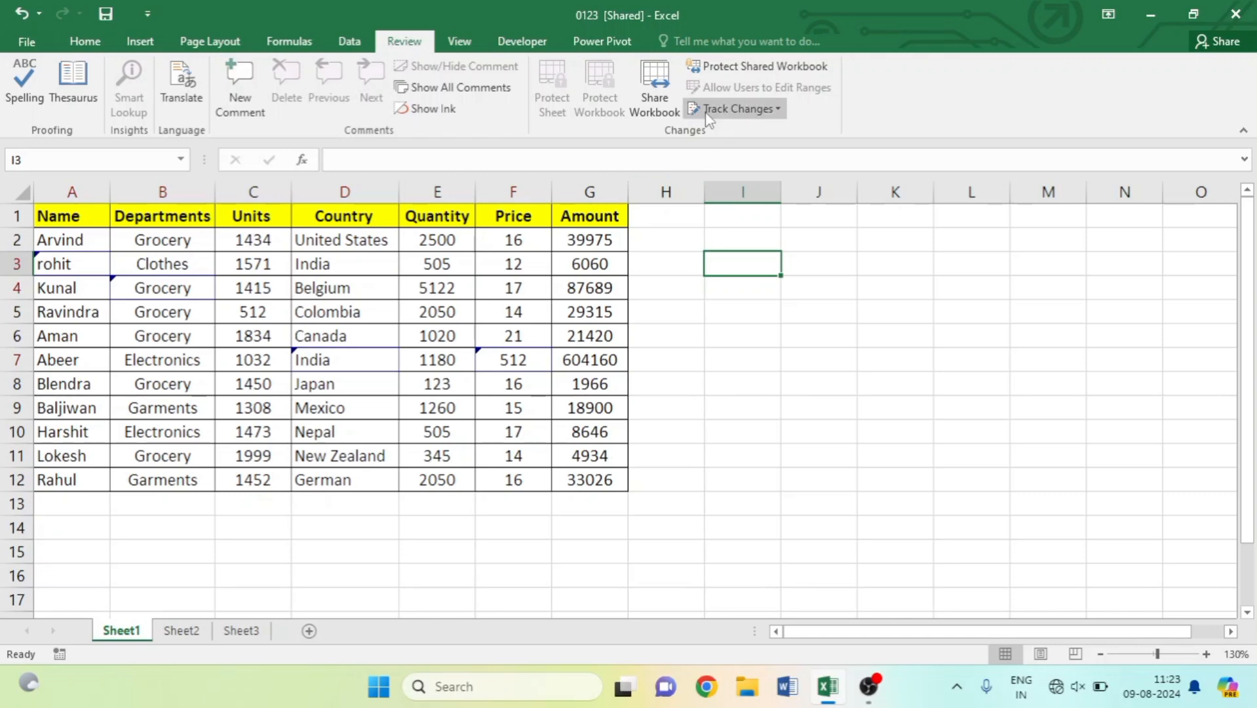
Start Accept/Reject Changes, saving the workbook and reviewing all unreviewed changes from everyone.
{"action": "left_click", "coordinate": [749, 117]}
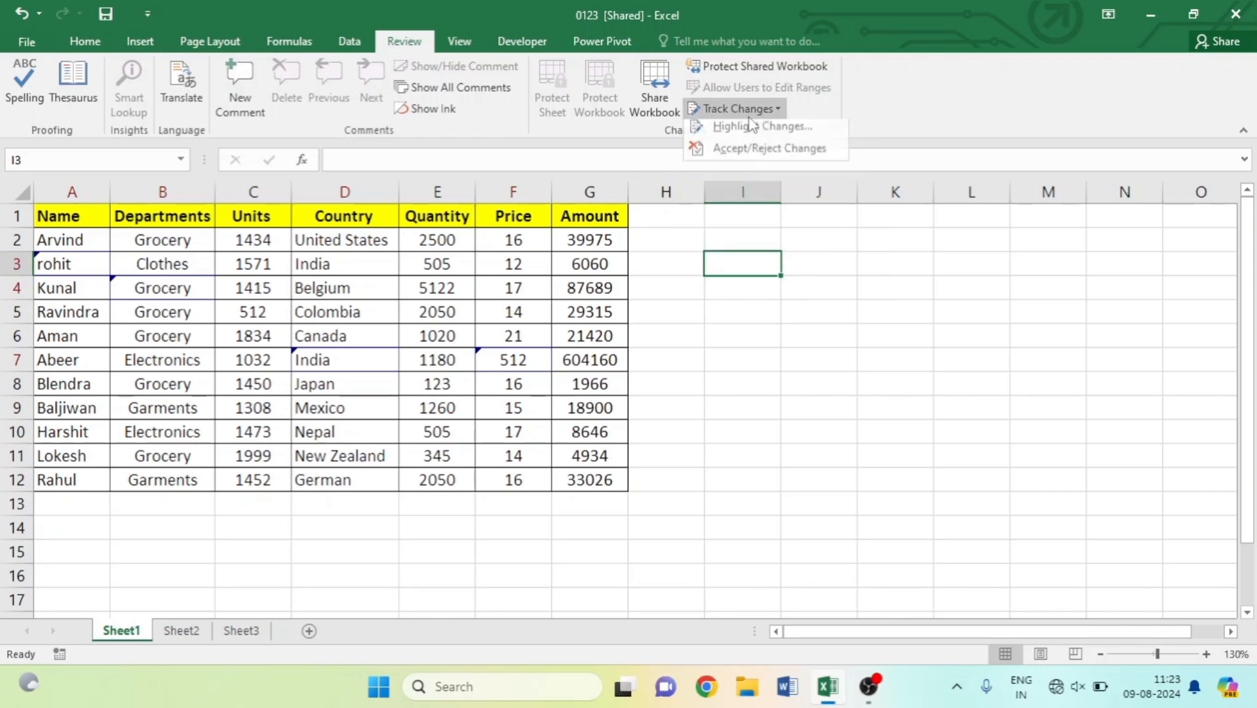
{"action": "left_click", "coordinate": [770, 157]}
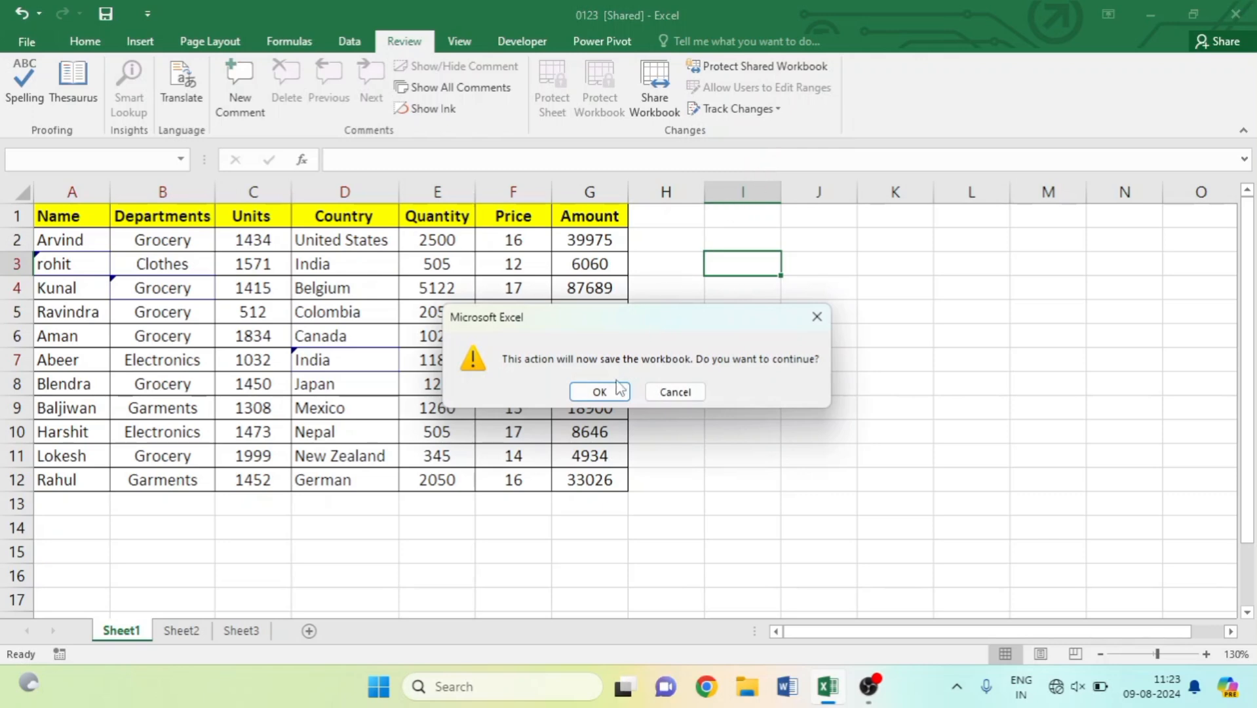
{"action": "left_click", "coordinate": [601, 392]}
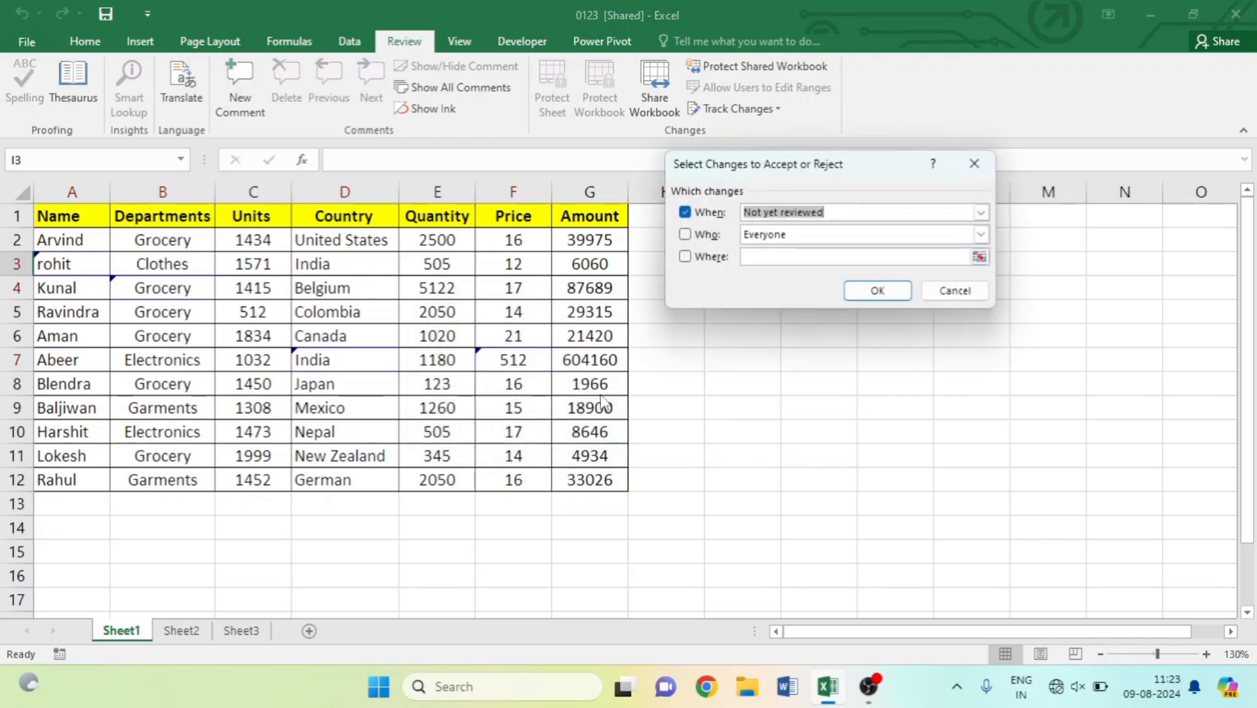
{"action": "left_click", "coordinate": [879, 291]}
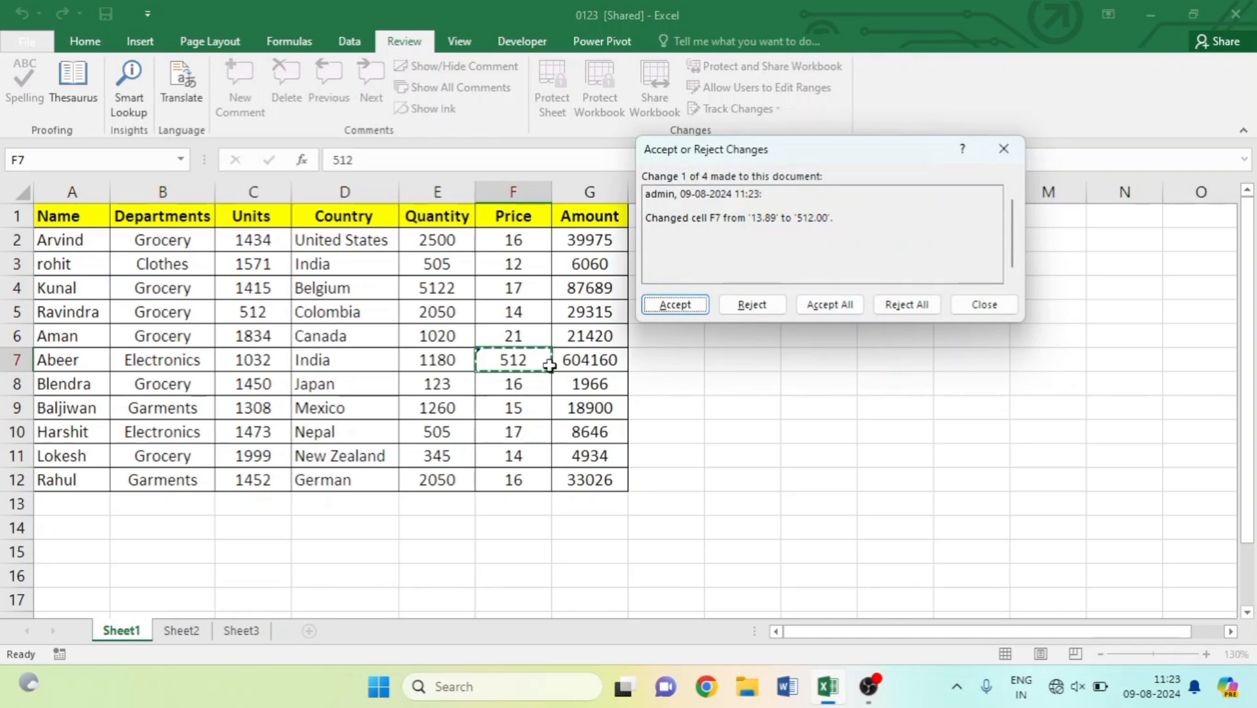
Accept the F7 and B4 edits, and reject the D7 and A3 edits to restore them.
{"action": "left_click", "coordinate": [676, 306]}
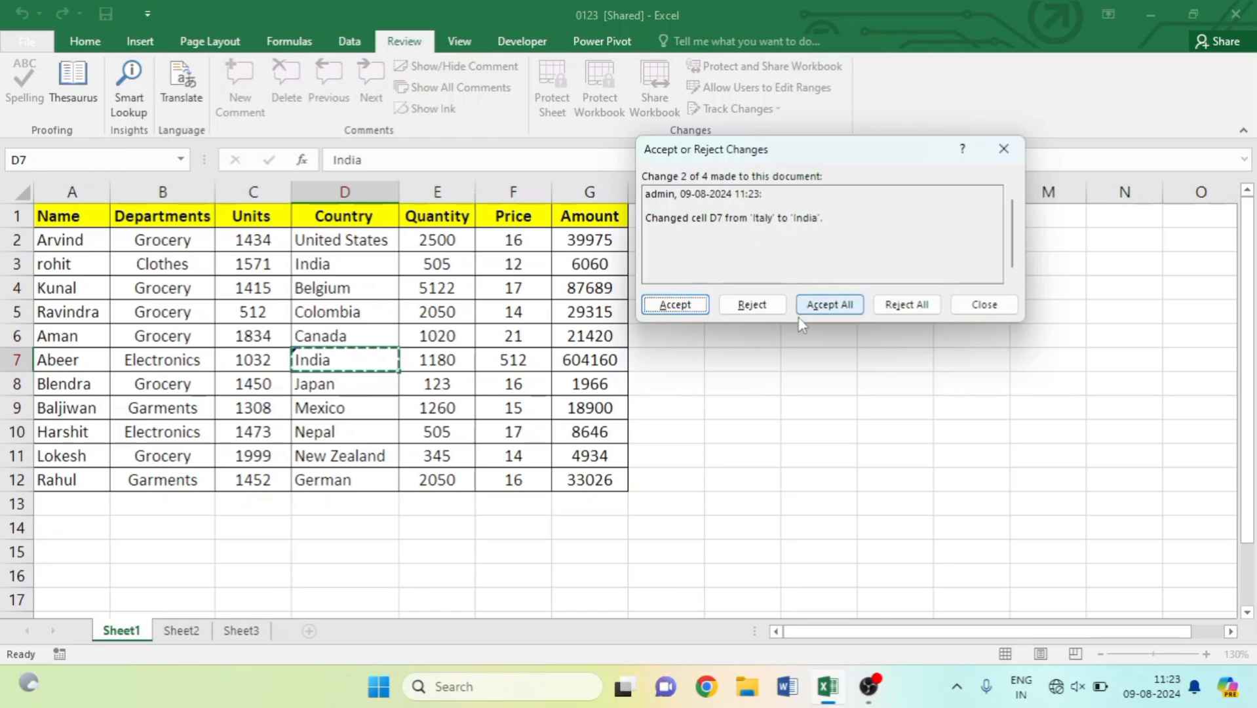
{"action": "left_click", "coordinate": [752, 305]}
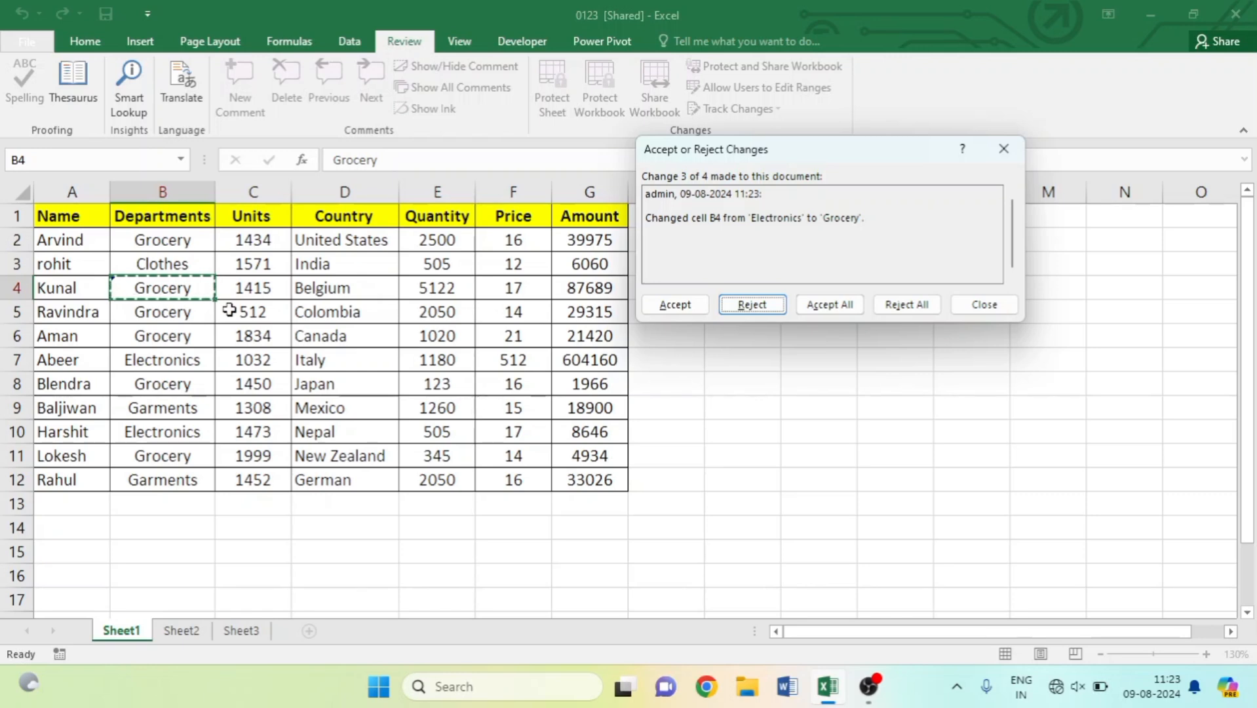
{"action": "left_click", "coordinate": [677, 306]}
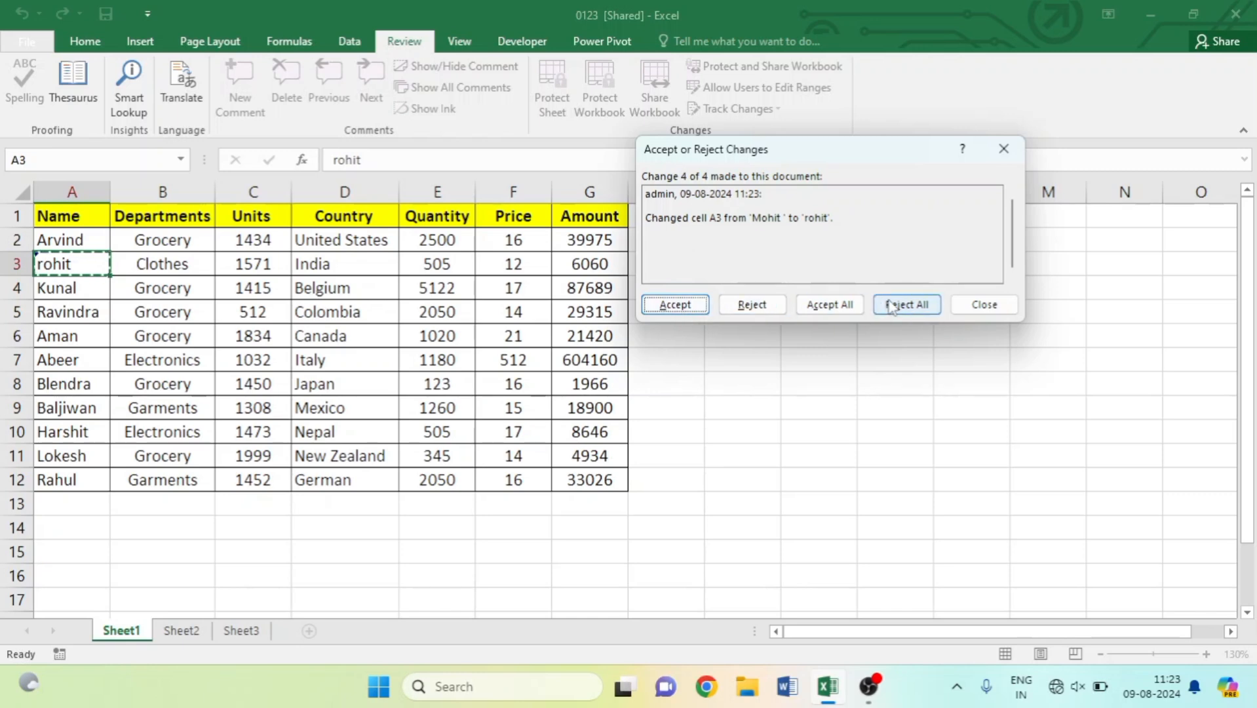
{"action": "left_click", "coordinate": [752, 305]}
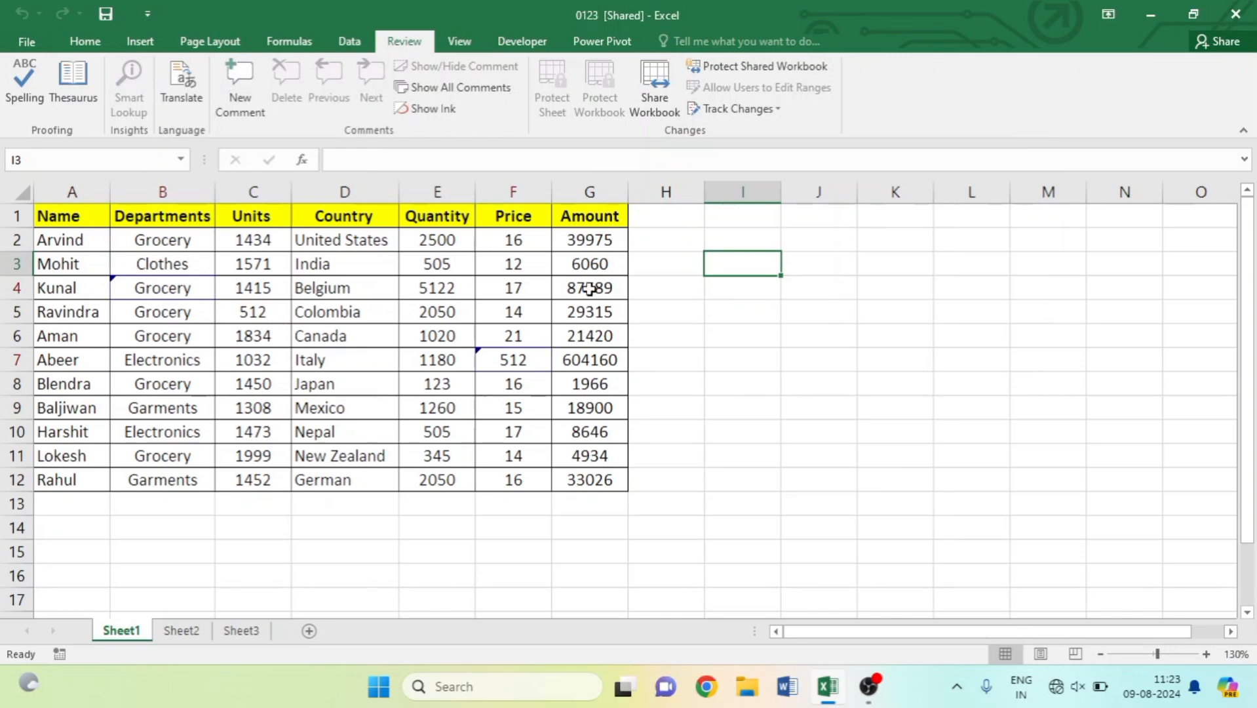
{"action": "left_click", "coordinate": [480, 365]}
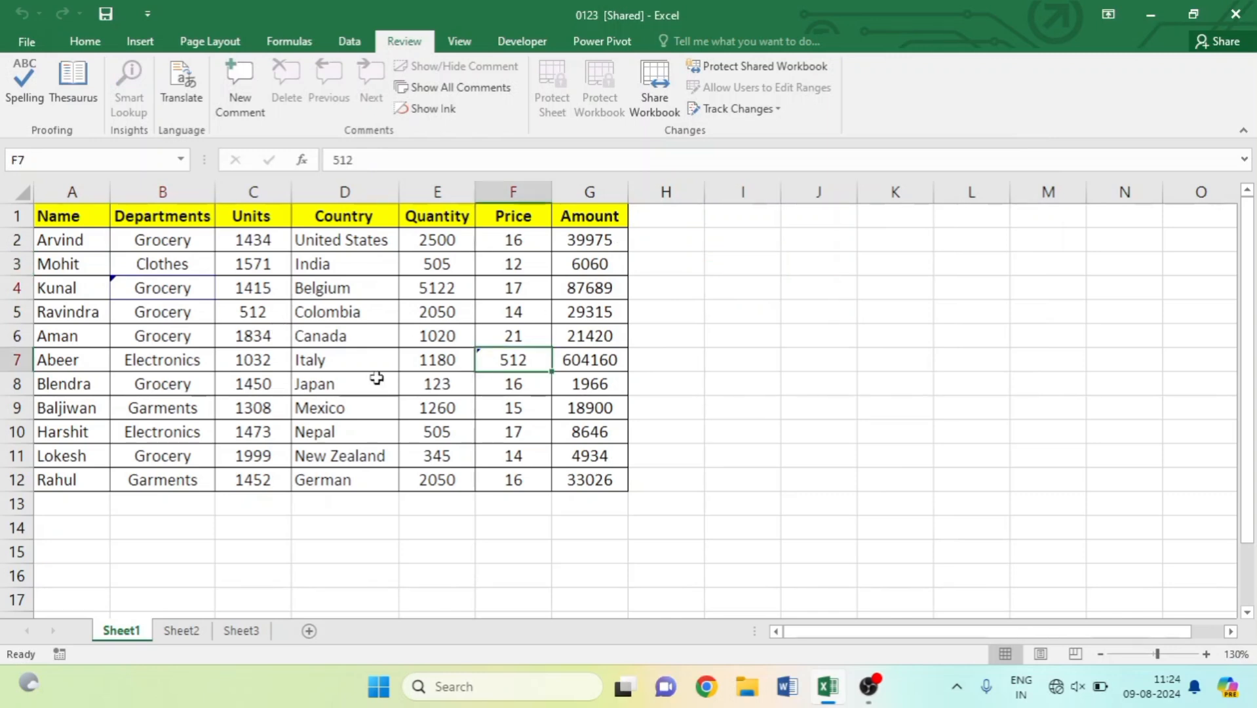